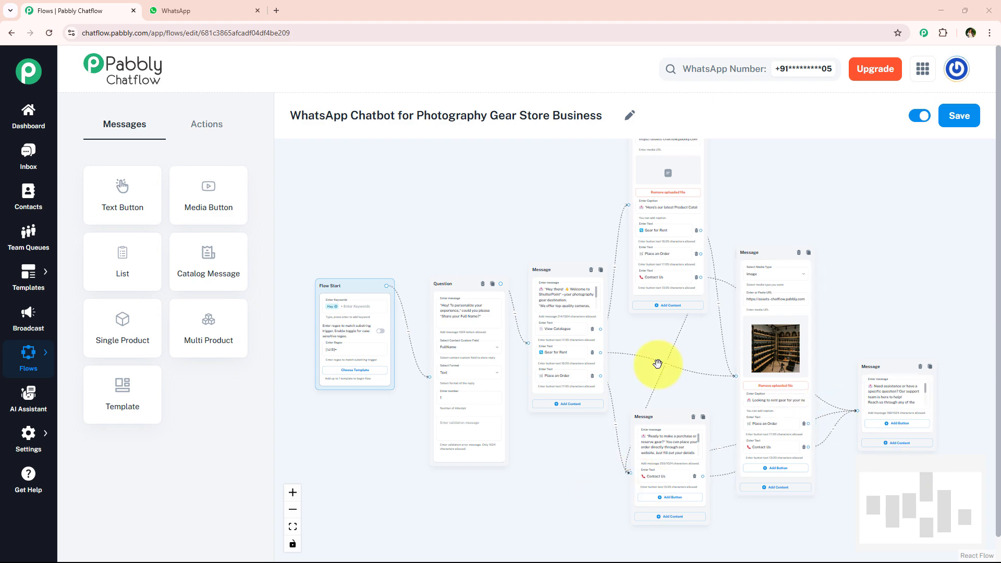
scroll(453, 235, "down", 1)
scroll(566, 224, "up", 2)
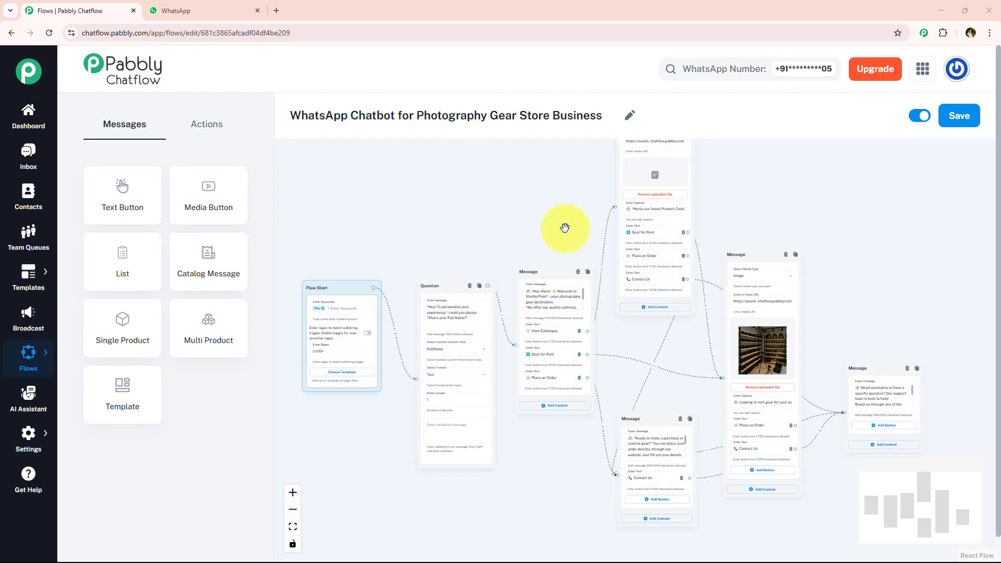
left_click_drag(518, 221, 583, 224)
scroll(498, 234, "up", 4)
scroll(540, 220, "down", 4)
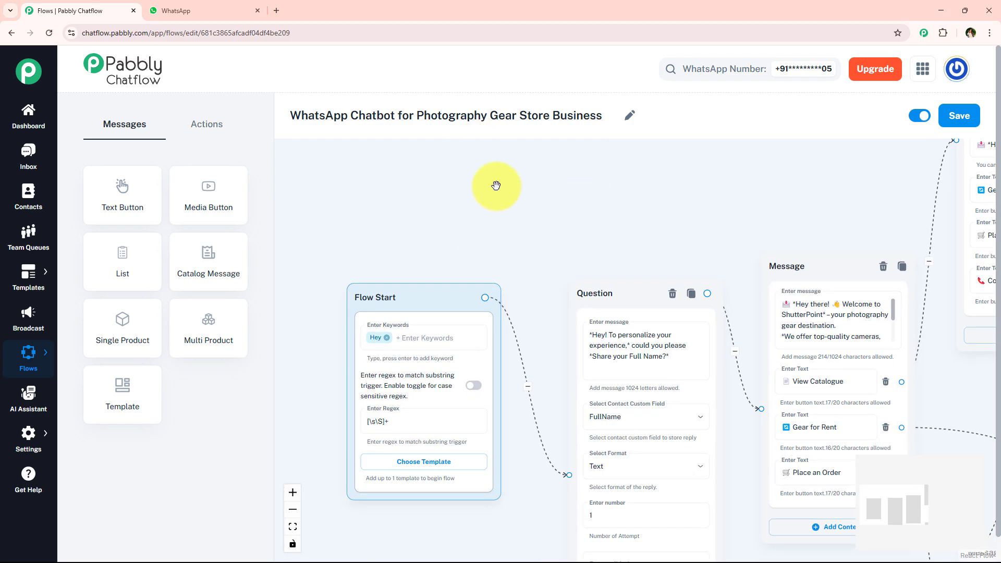
Switch to WhatsApp and send the message "Hey I want to buy" in the Pabbly ChatFlow chat
left_click(176, 10)
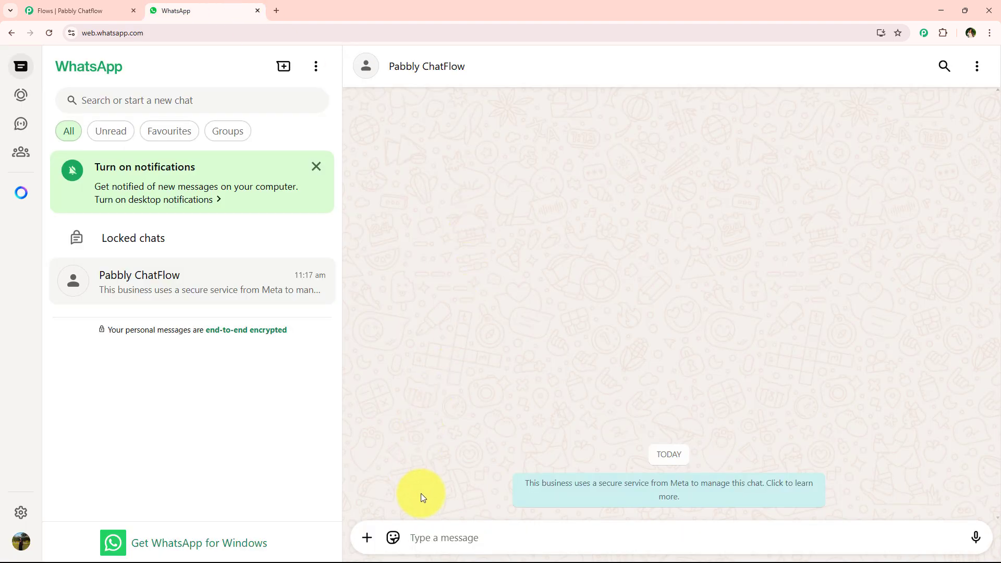
left_click(437, 536)
type("H")
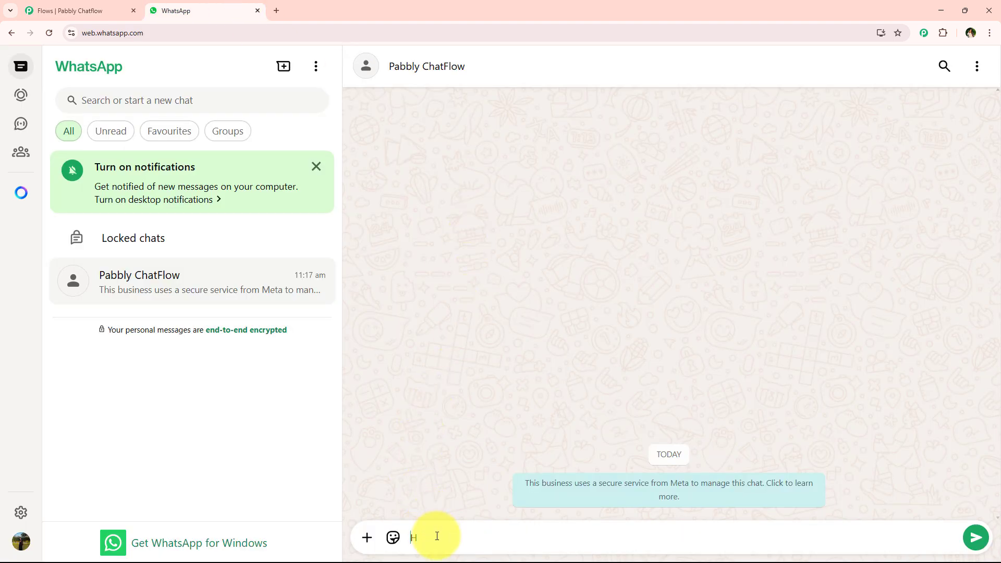
type("ey I want to buy")
key("Return")
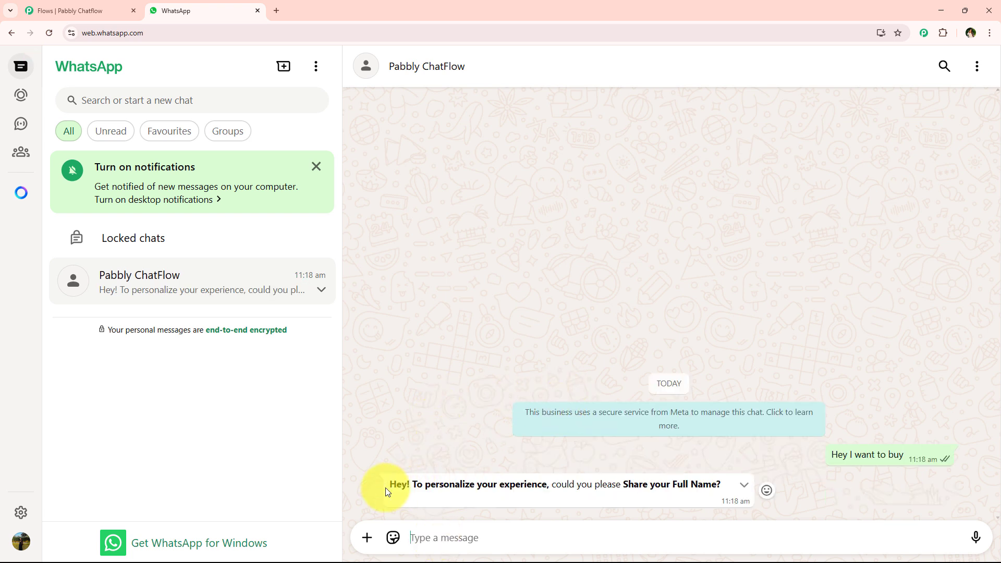
Answer the chatbot's question by sending a test user's full name
left_click_drag(386, 485, 545, 477)
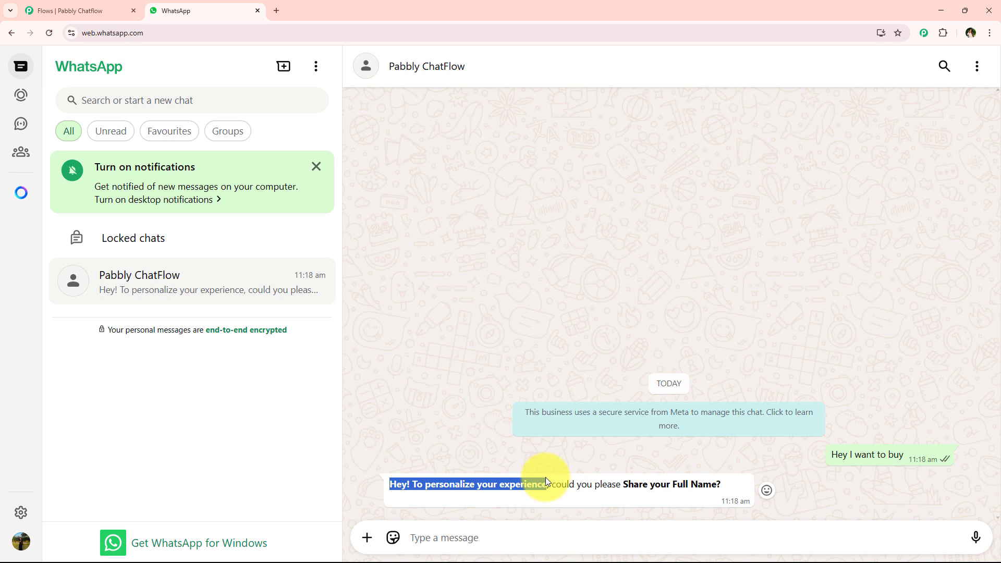
left_click(658, 539)
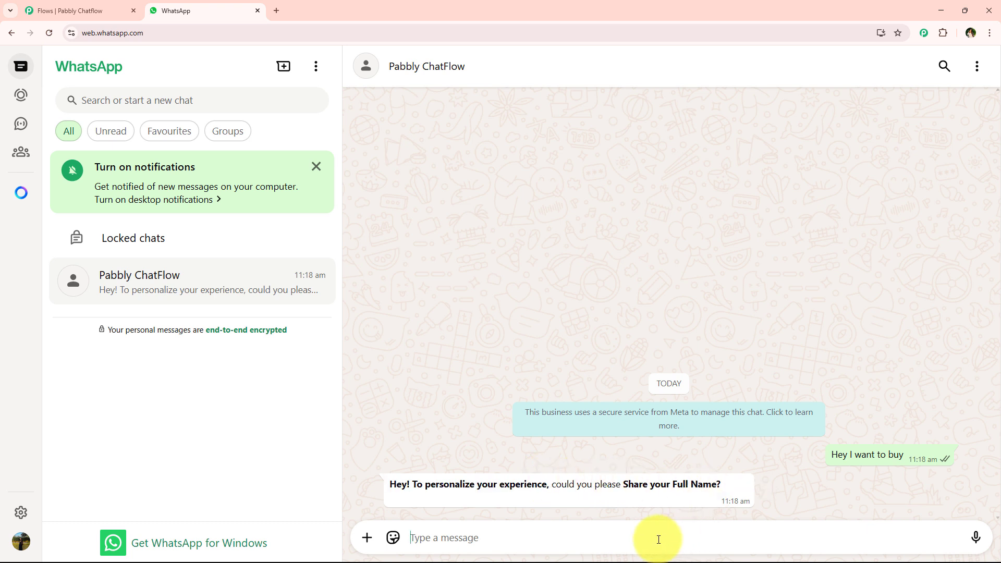
type("Test User")
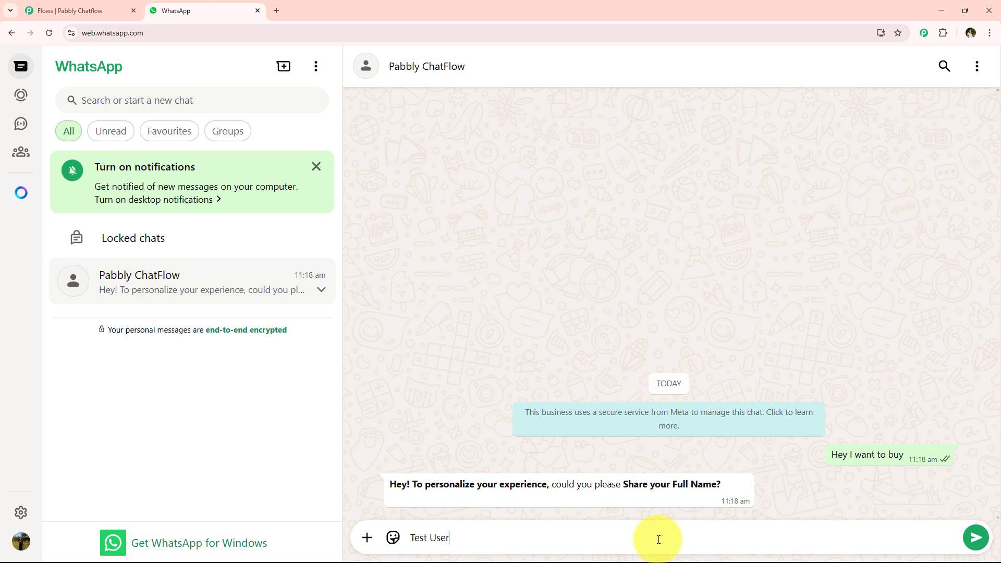
key("Return")
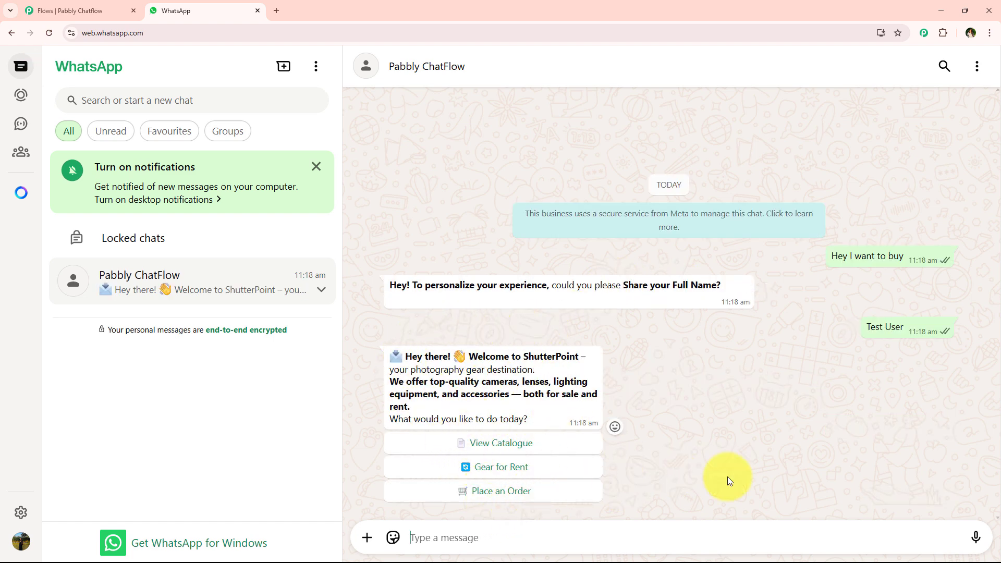
Test the chatbot's reply options in order: View Catalogue, Gear for Rent, Place an Order and Contact Us
left_click(463, 448)
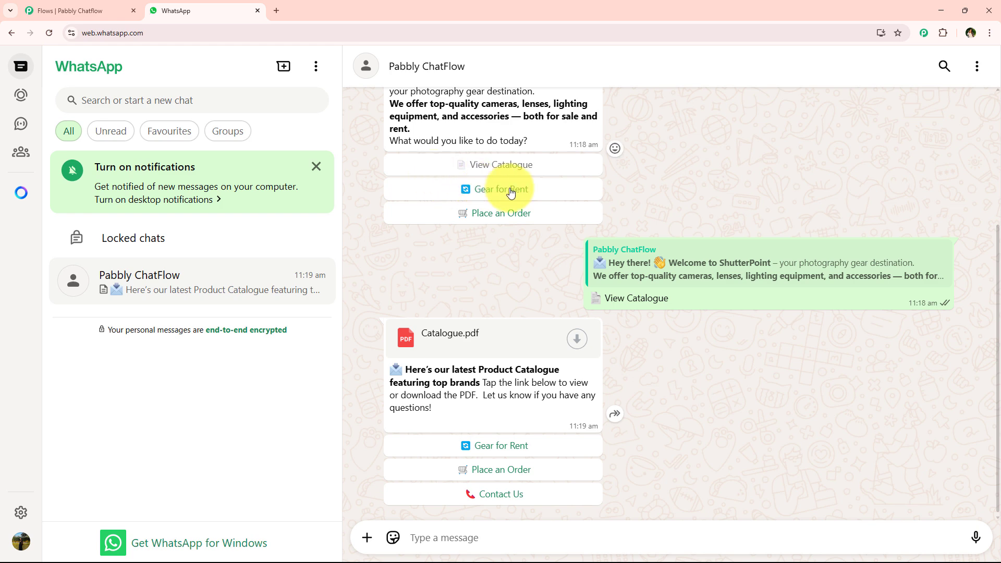
left_click(511, 195)
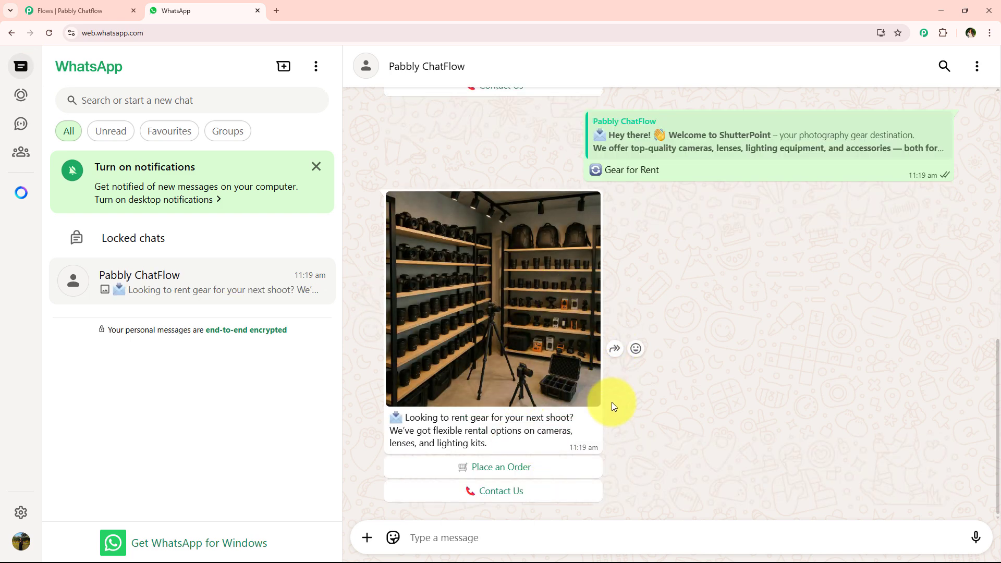
left_click(534, 466)
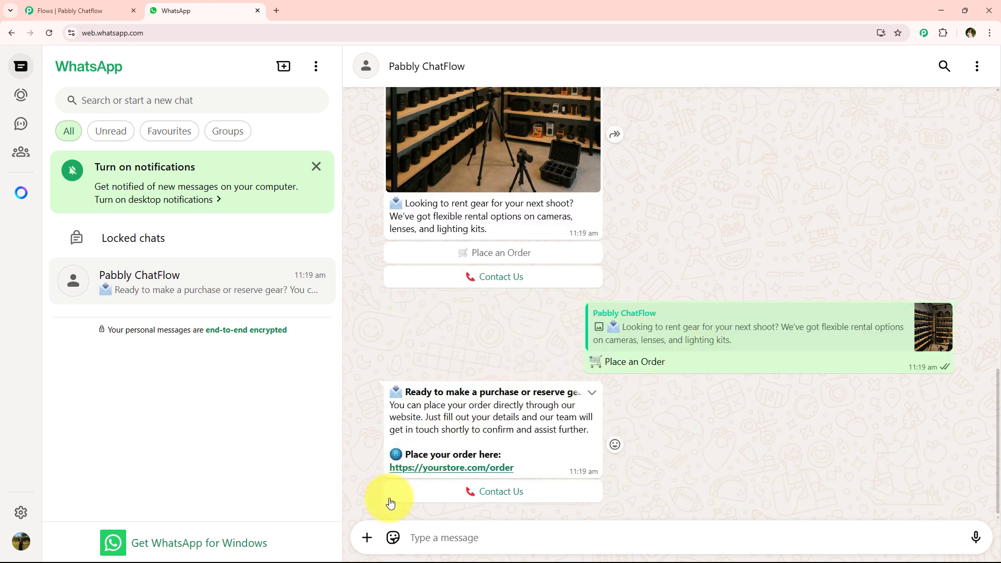
left_click(492, 501)
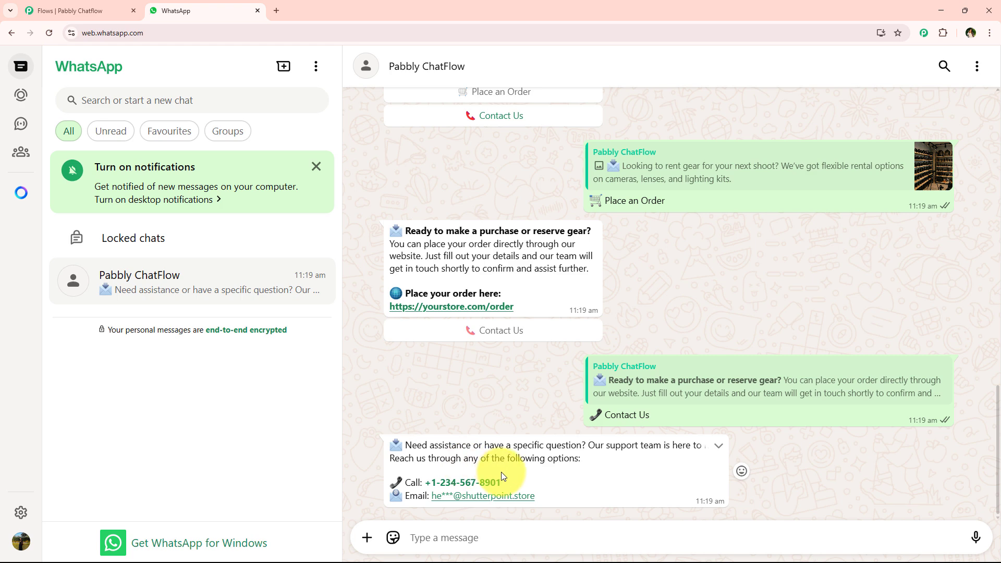
Review the chatbot conversation and download Catalogue.pdf from the product catalogue reply
scroll(502, 471, "up", 5)
scroll(509, 473, "up", 5)
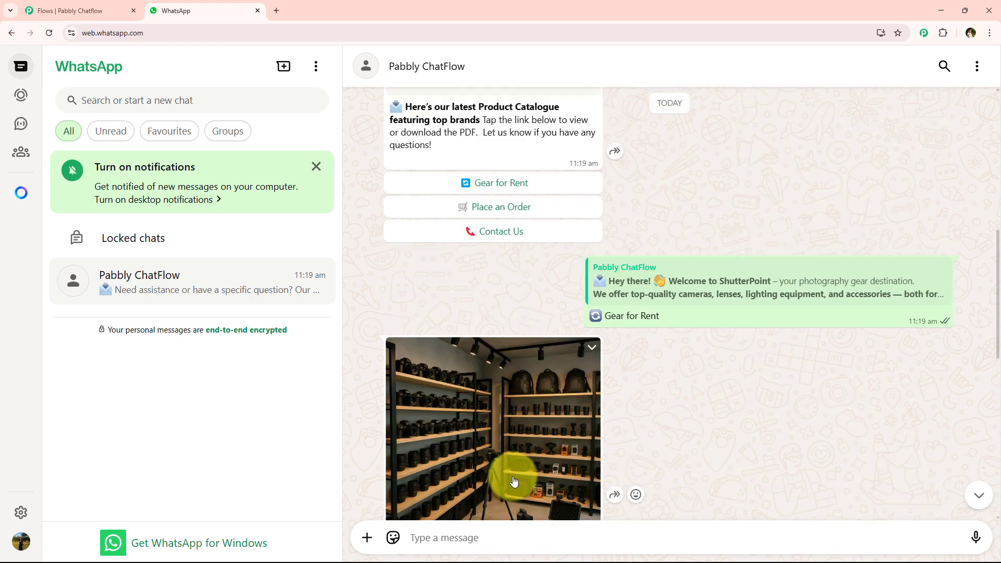
scroll(521, 484, "down", 2)
scroll(522, 484, "down", 2)
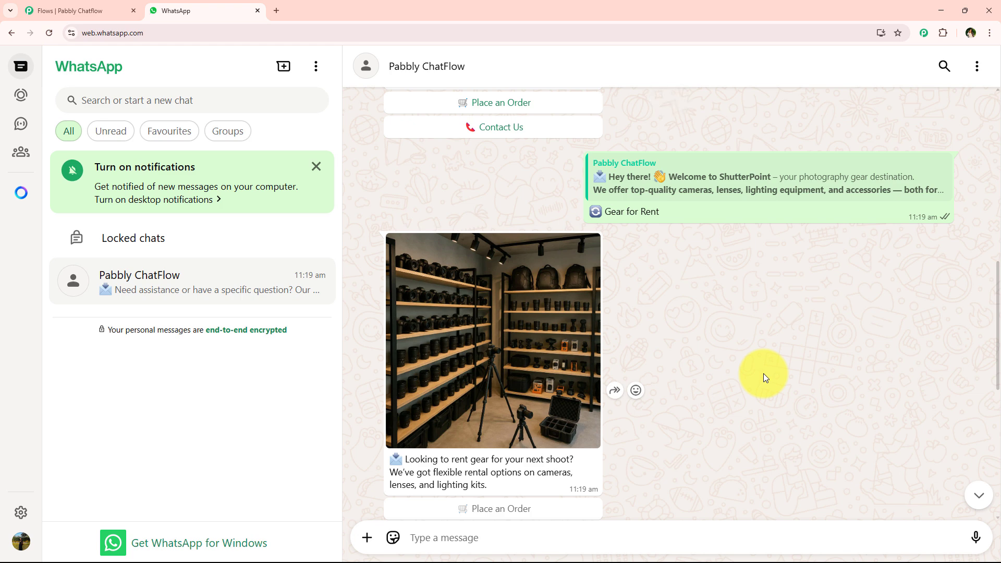
scroll(763, 373, "up", 5)
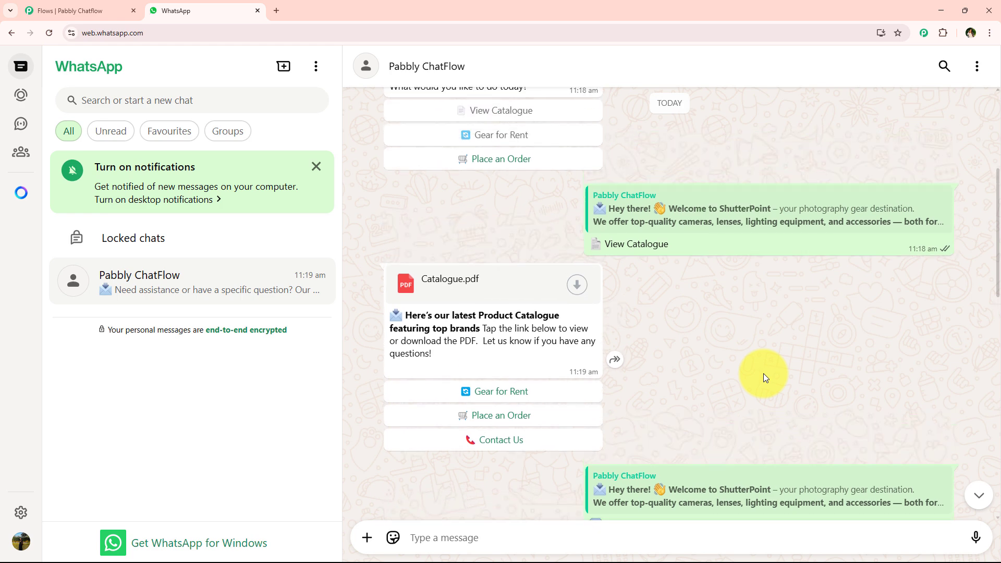
scroll(764, 373, "up", 3)
scroll(763, 374, "down", 5)
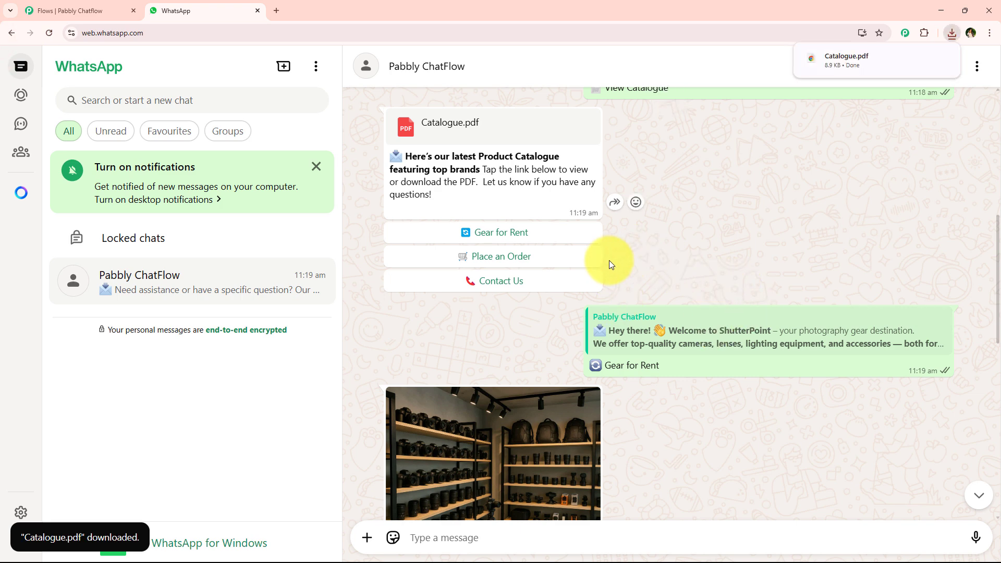
scroll(609, 260, "down", 3)
Switch back to the Pabbly Chatflow flow editor and examine how the chatbot's messages are connected
left_click(84, 10)
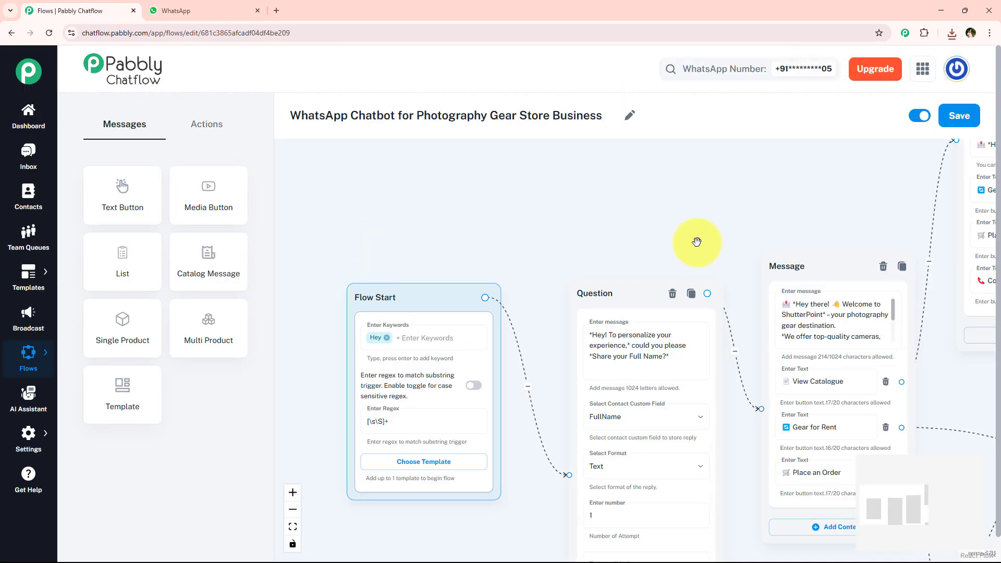
scroll(681, 261, "down", 4)
left_click_drag(668, 244, 496, 274)
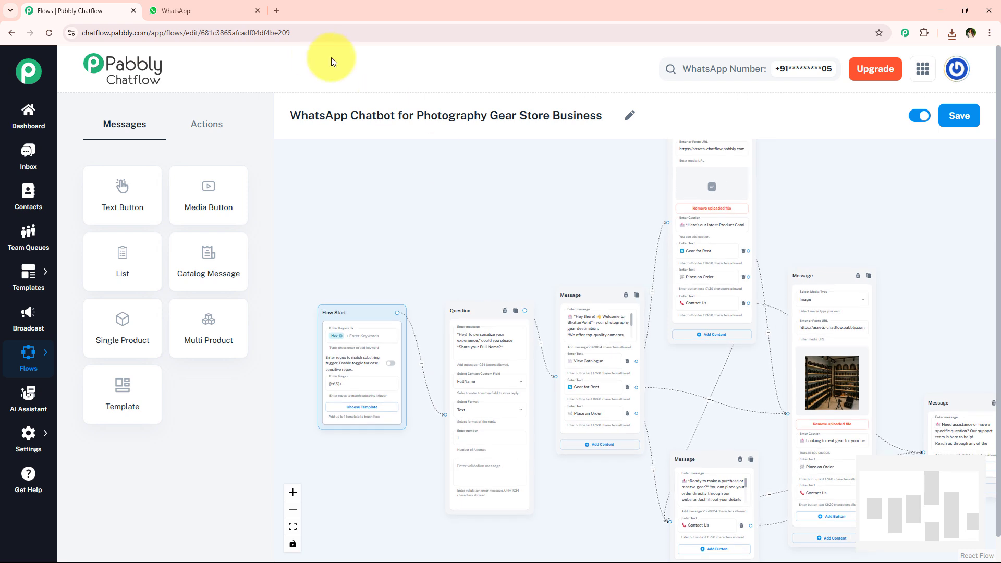
Open the Pabbly Chatflow website at pabbly.com/chatflow in a new browser tab
left_click(276, 10)
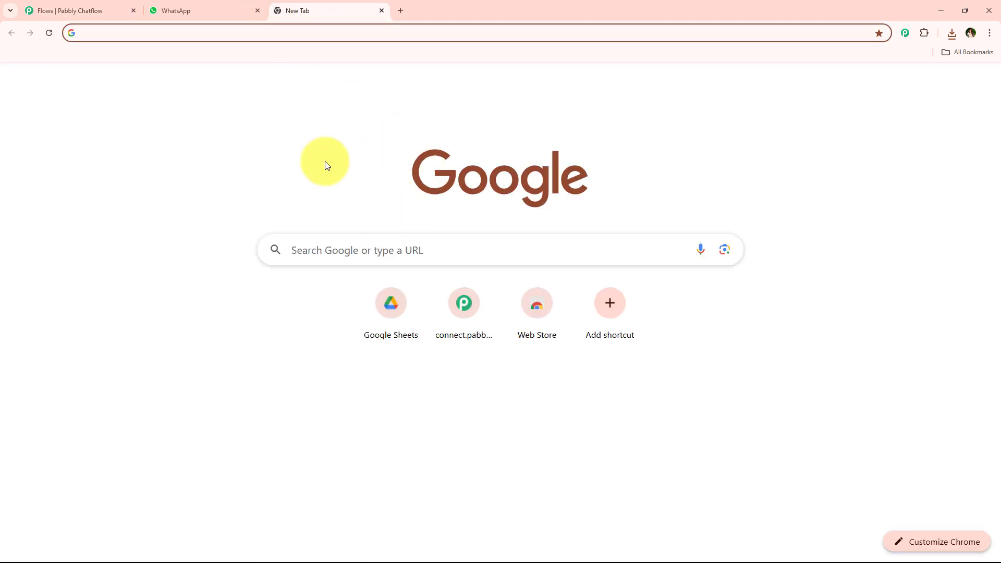
left_click(290, 33)
type("P")
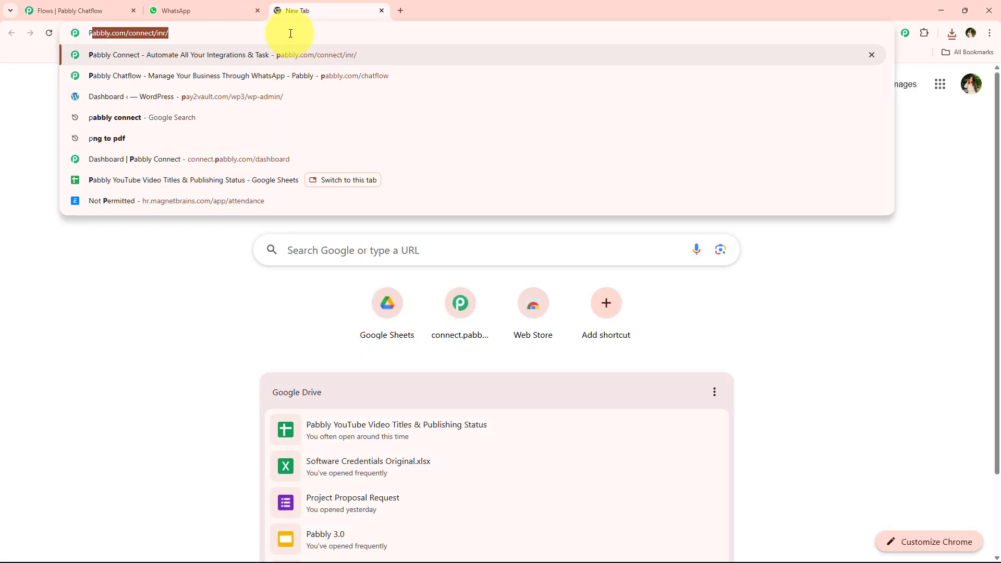
type("a")
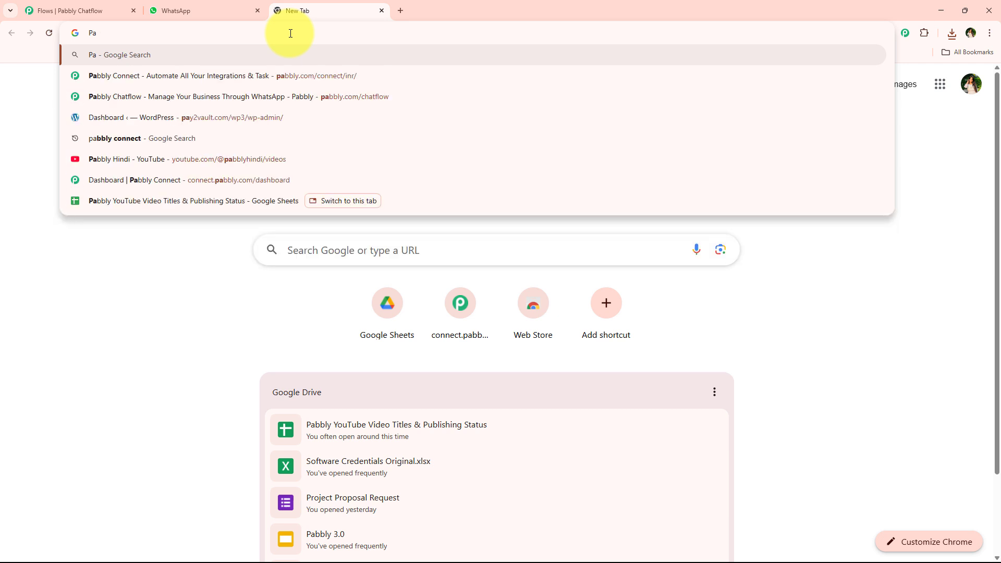
type("bbly.c")
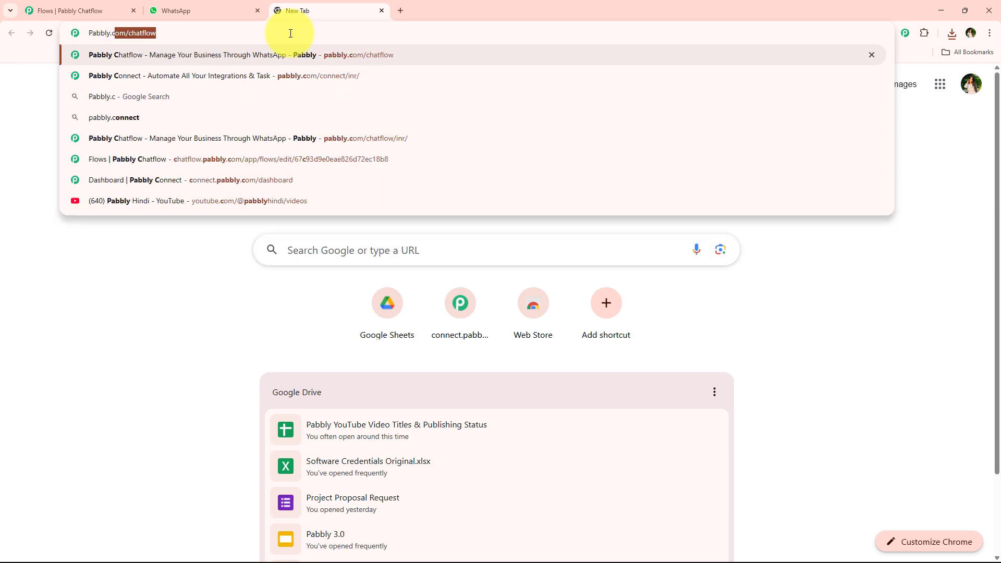
type("o")
key("Return")
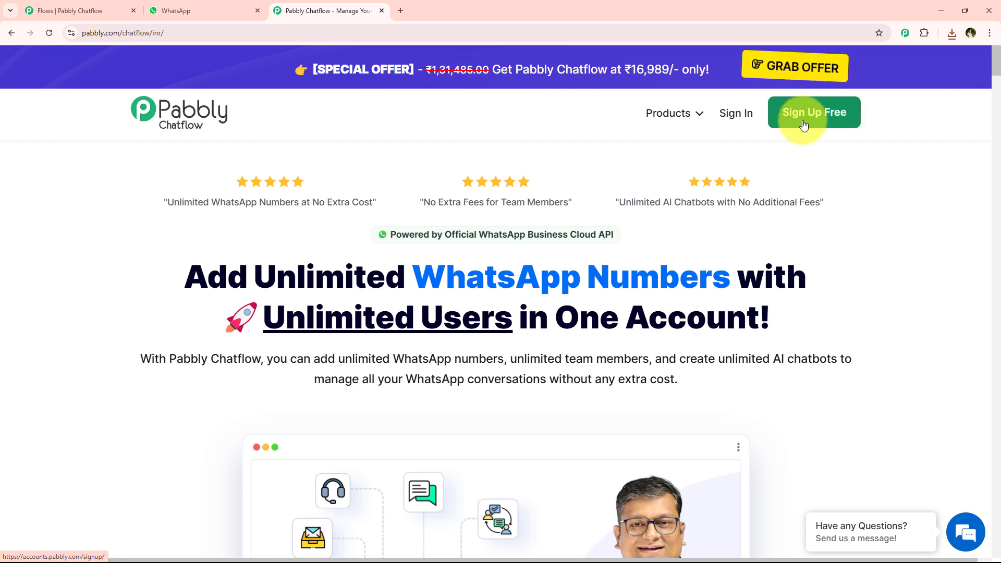
Sign in to the Pabbly account and access Pabbly Chatflow from the list of all apps
left_click(735, 114)
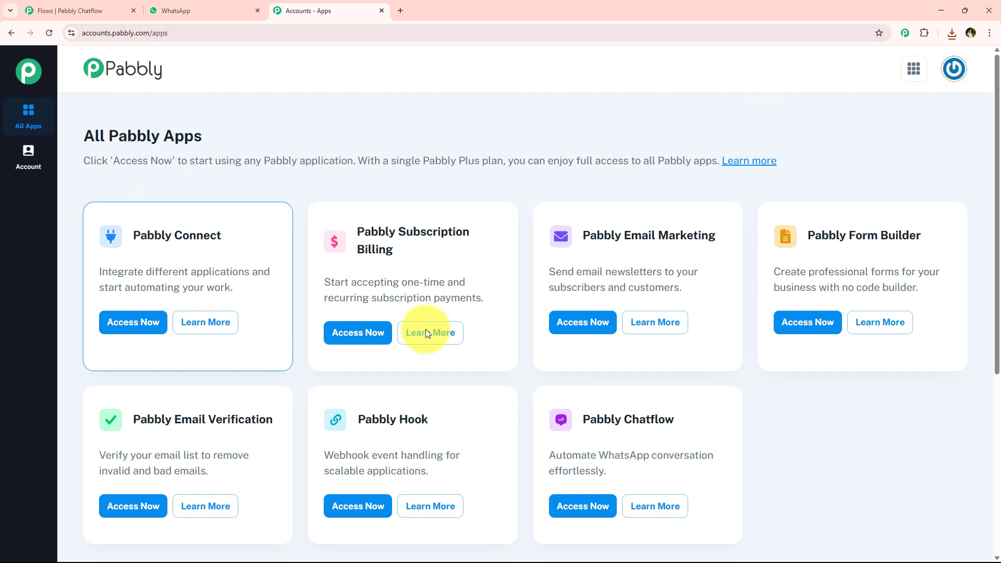
left_click_drag(573, 417, 701, 465)
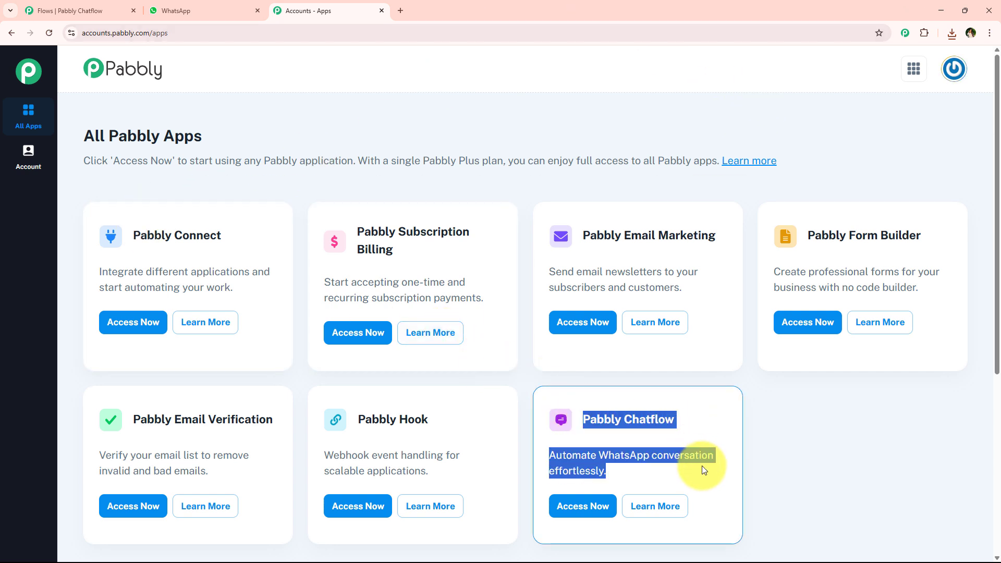
left_click(699, 459)
left_click_drag(594, 456, 737, 458)
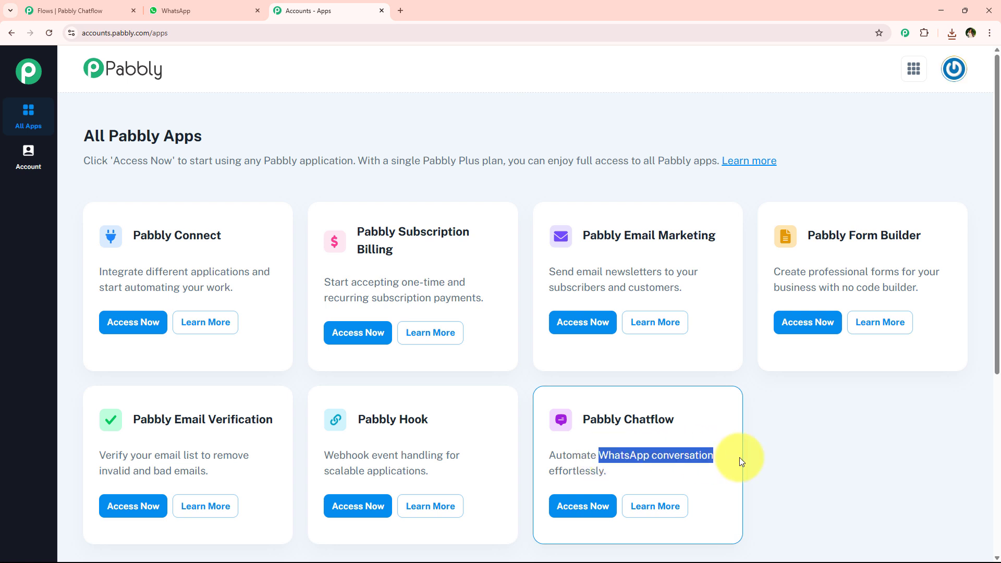
left_click_drag(553, 469, 632, 479)
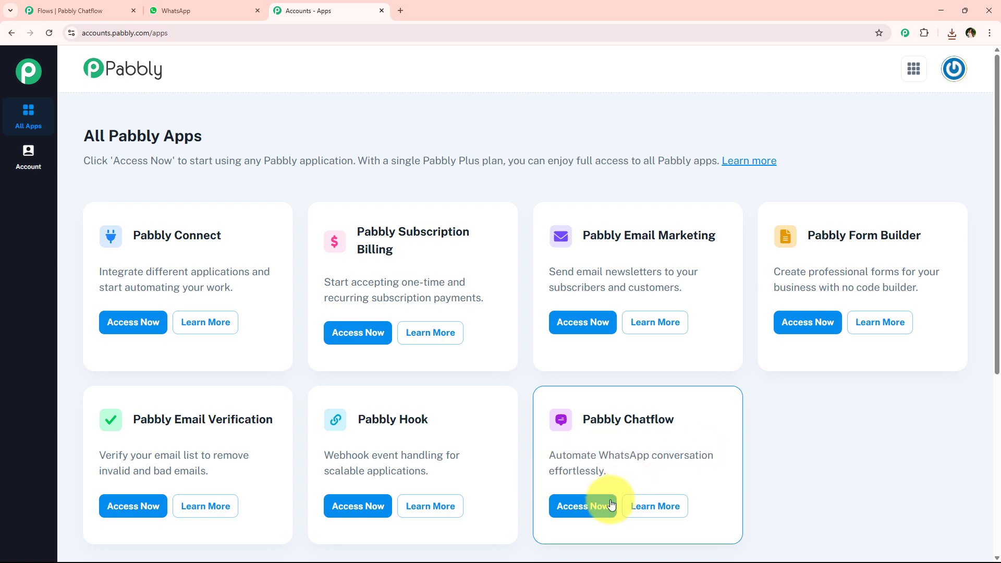
left_click(591, 503)
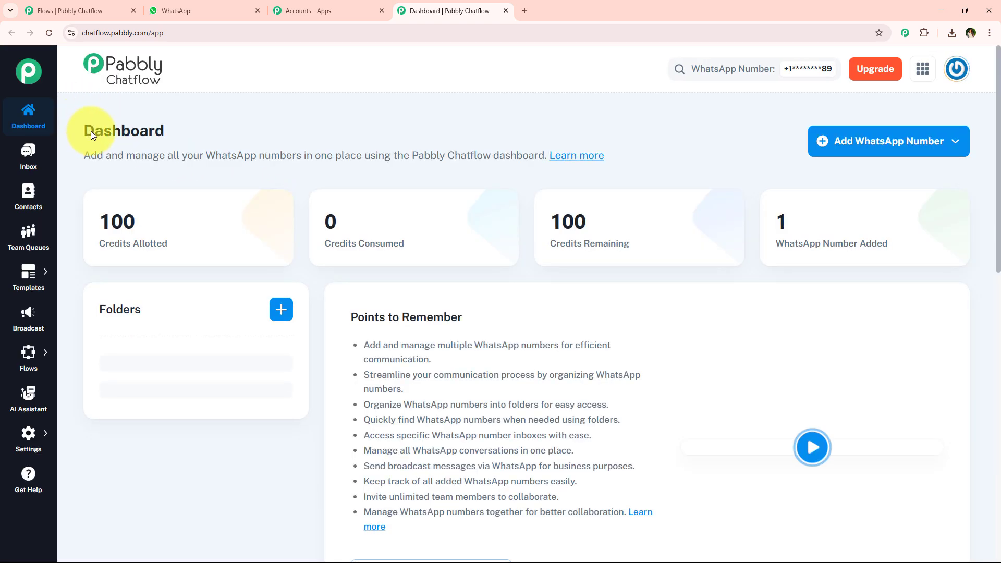
Examine the dashboard's connection options for adding a WhatsApp number and the list of added numbers
left_click_drag(91, 130, 198, 163)
left_click(199, 164)
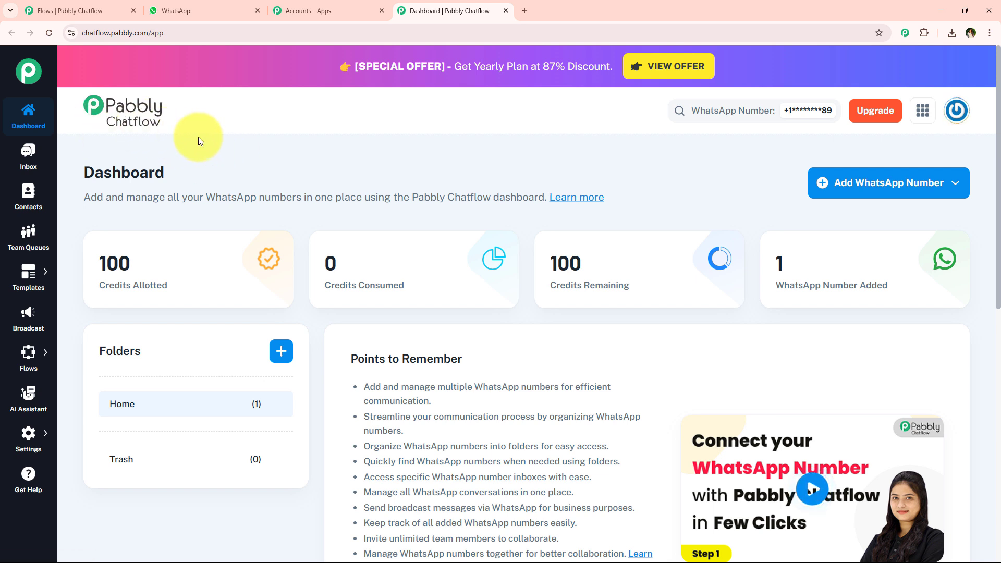
left_click(954, 191)
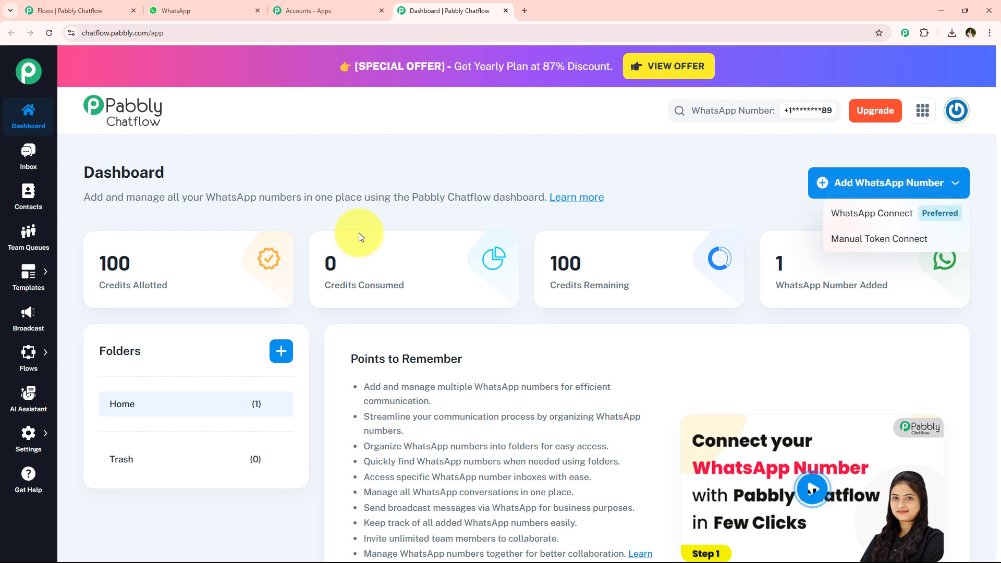
scroll(314, 200, "down", 10)
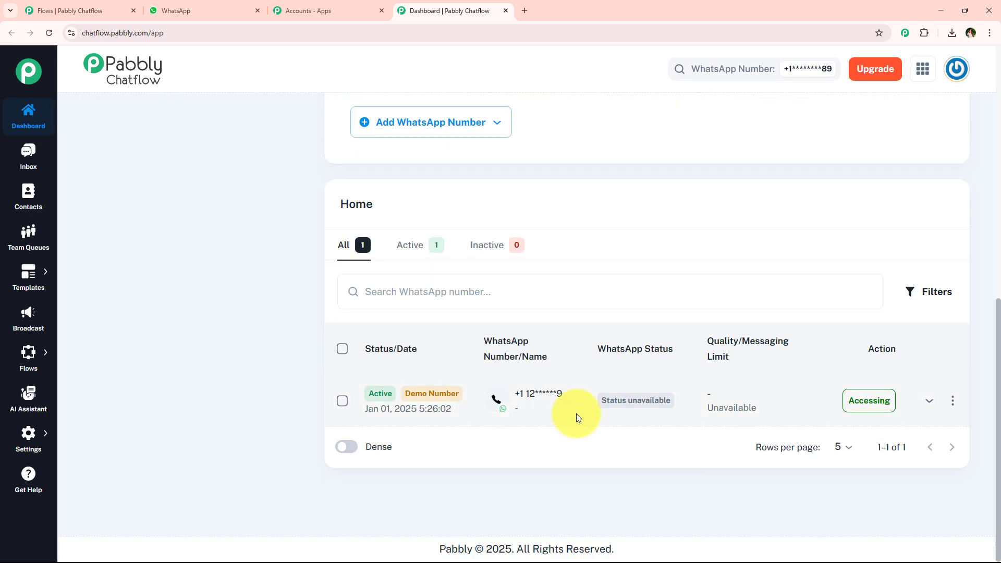
scroll(317, 392, "up", 10)
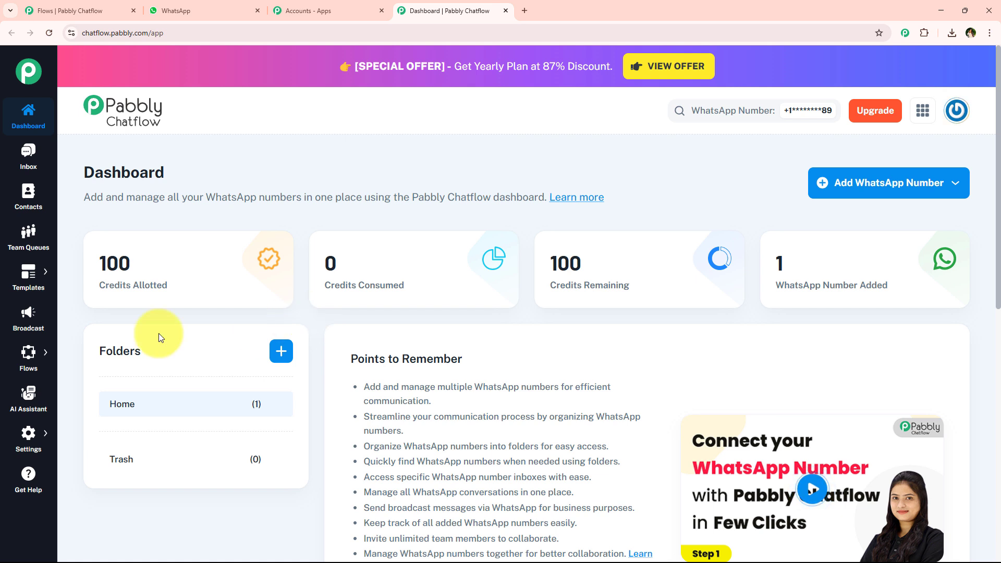
Open the Flow Builder page with the list of chatbot flows
mouse_move(31, 357)
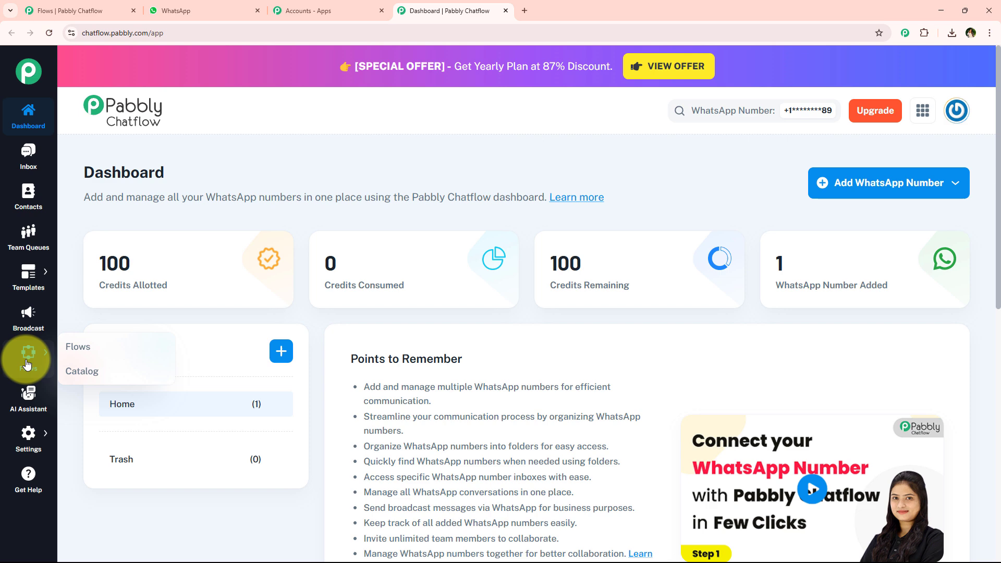
left_click(97, 346)
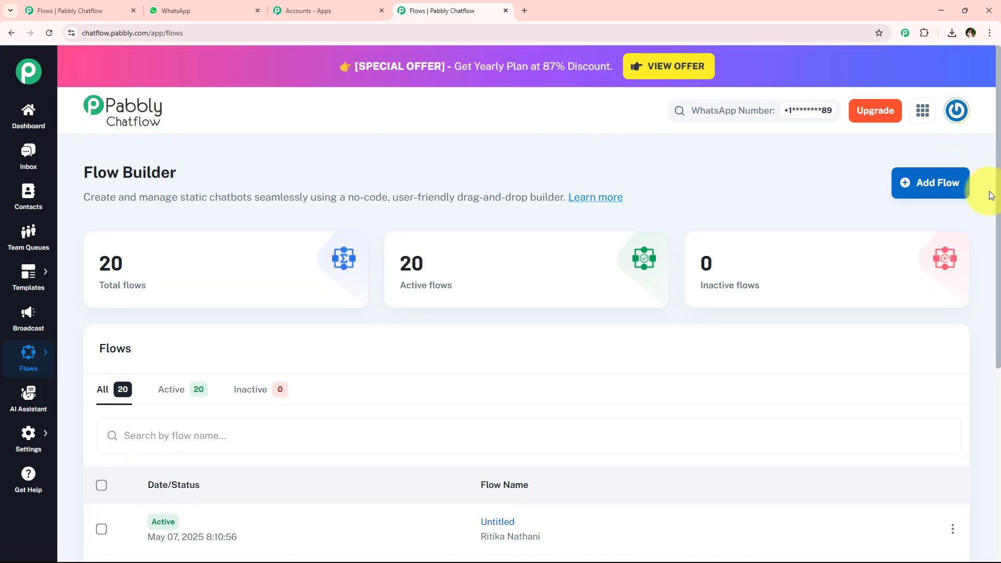
Create a new flow and name it "WhatsApp Chatbot for Photography Gear Store Business"
left_click(949, 194)
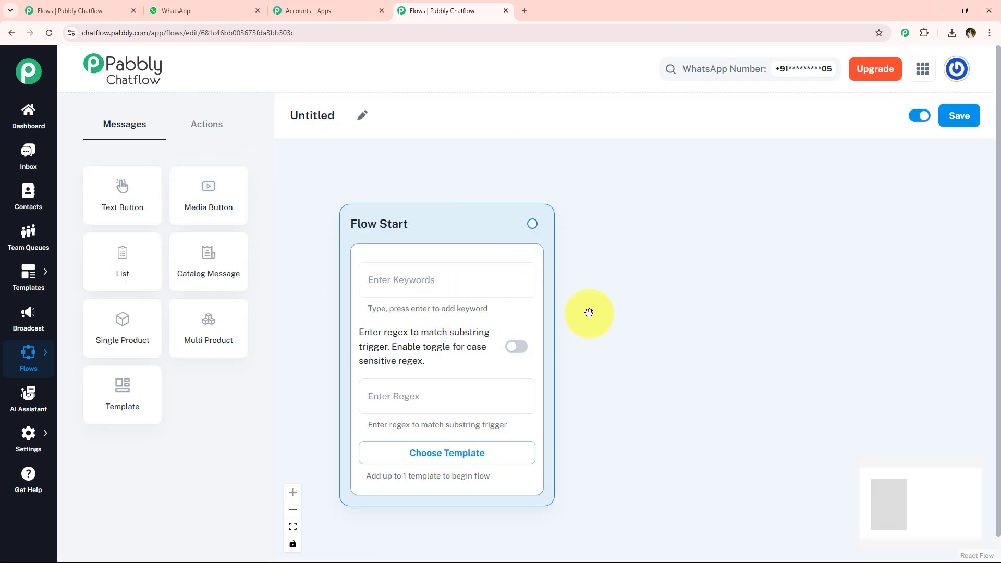
left_click(361, 112)
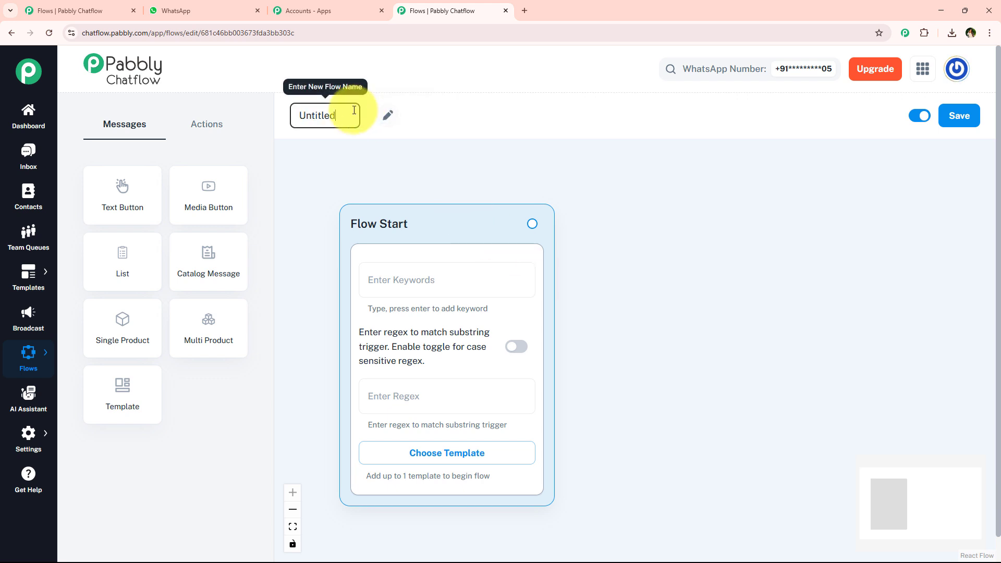
double_click(354, 110)
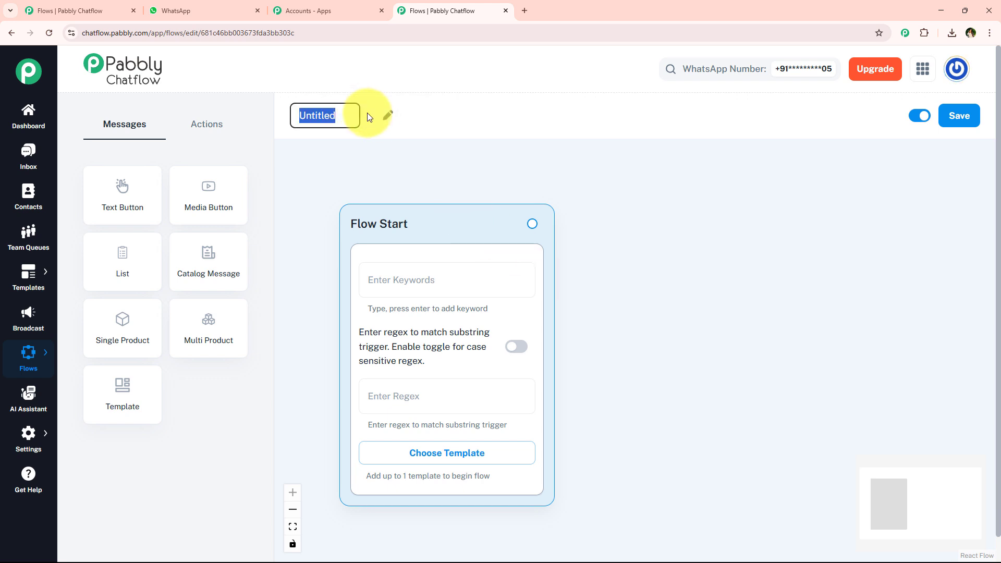
type("WhatsApp Chatbot for Photography Gear Store Business")
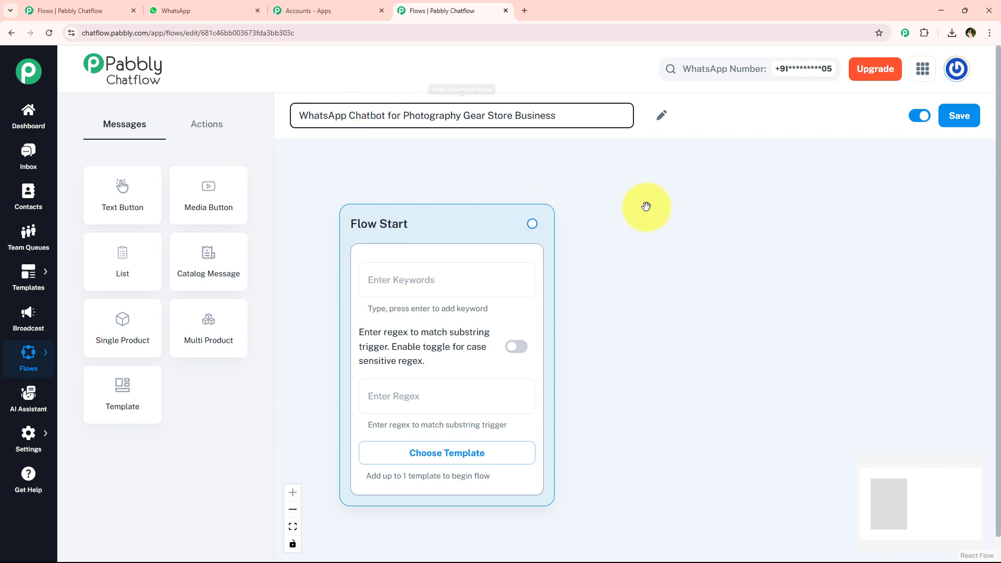
left_click(646, 207)
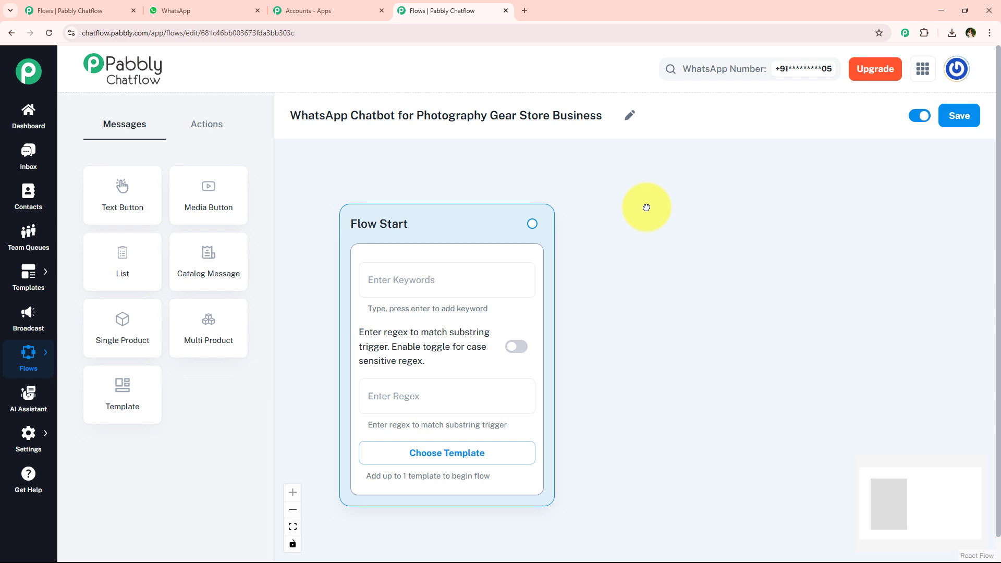
Examine the Flow Start trigger options: the keywords field, the approved templates list and the regex field
left_click(418, 282)
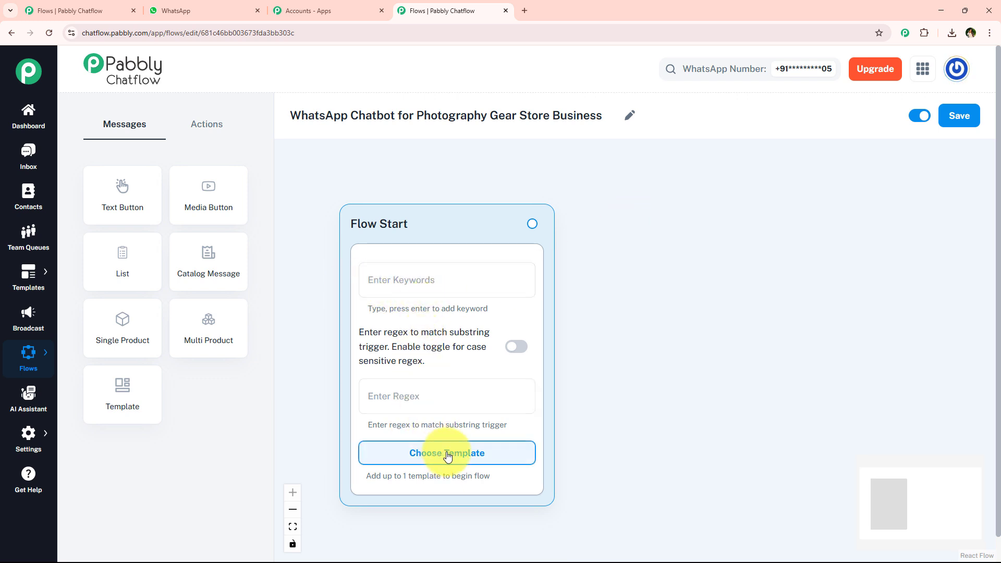
left_click(487, 465)
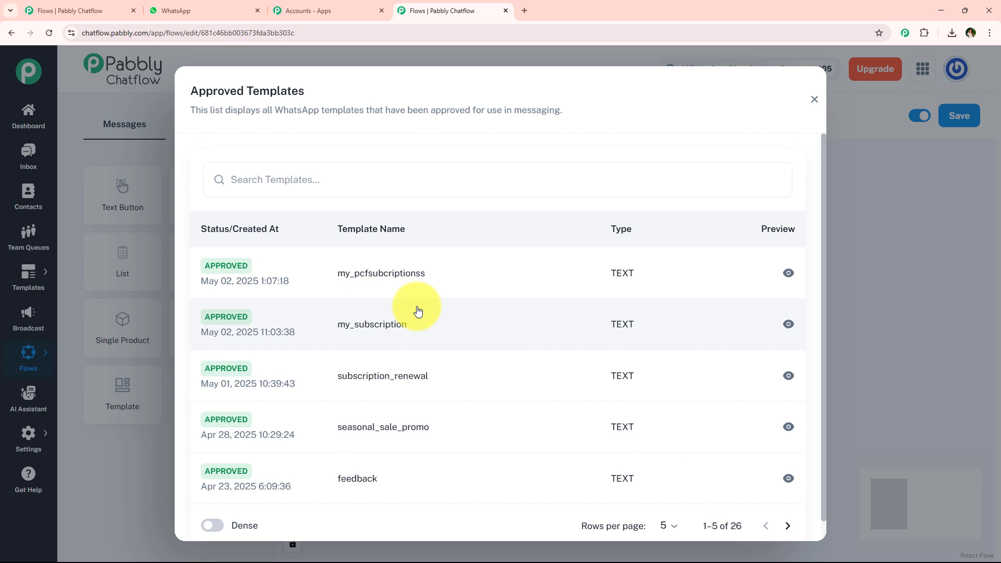
left_click(814, 99)
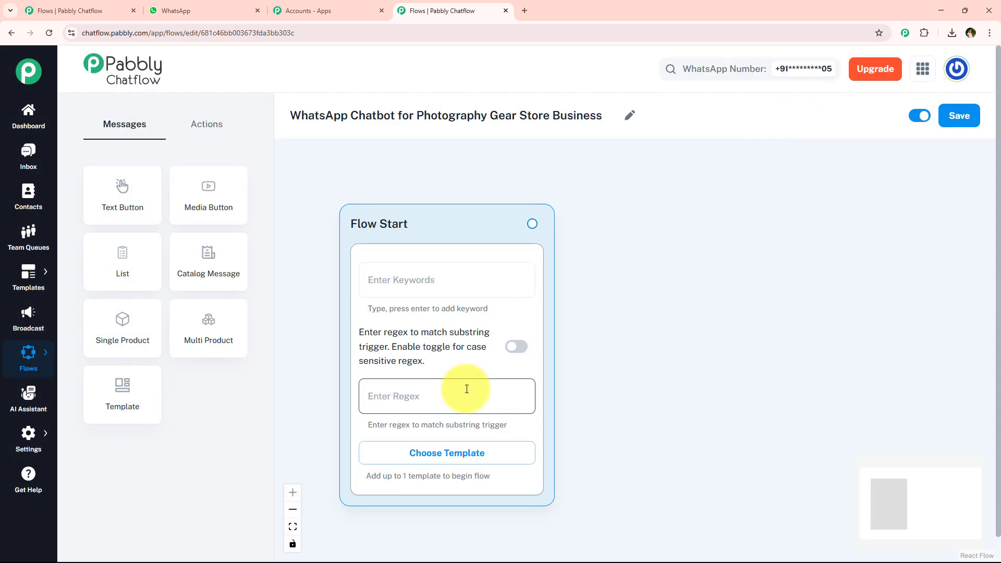
left_click(518, 385)
left_click_drag(586, 443, 591, 435)
left_click(448, 377)
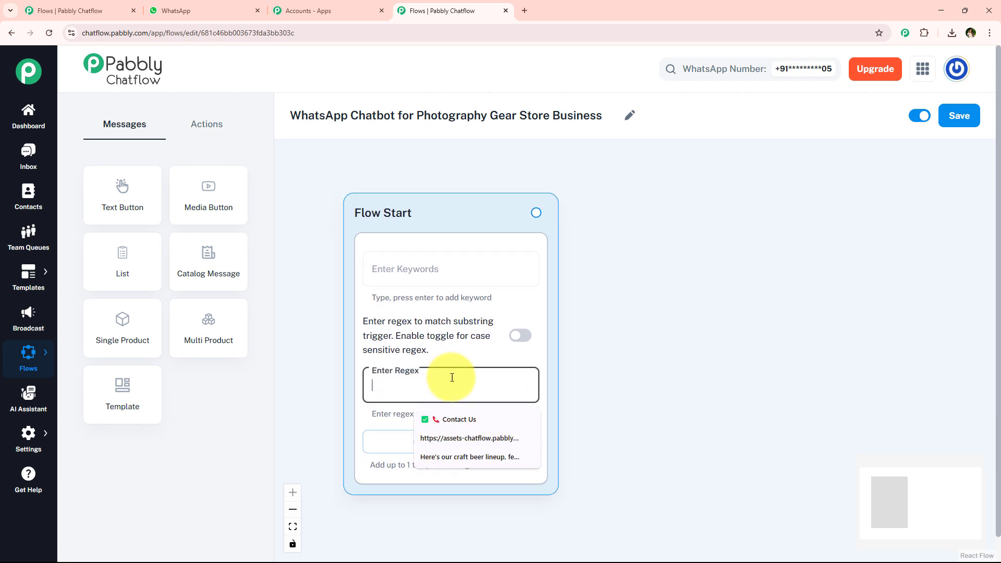
left_click(529, 419)
left_click(529, 419)
left_click(529, 420)
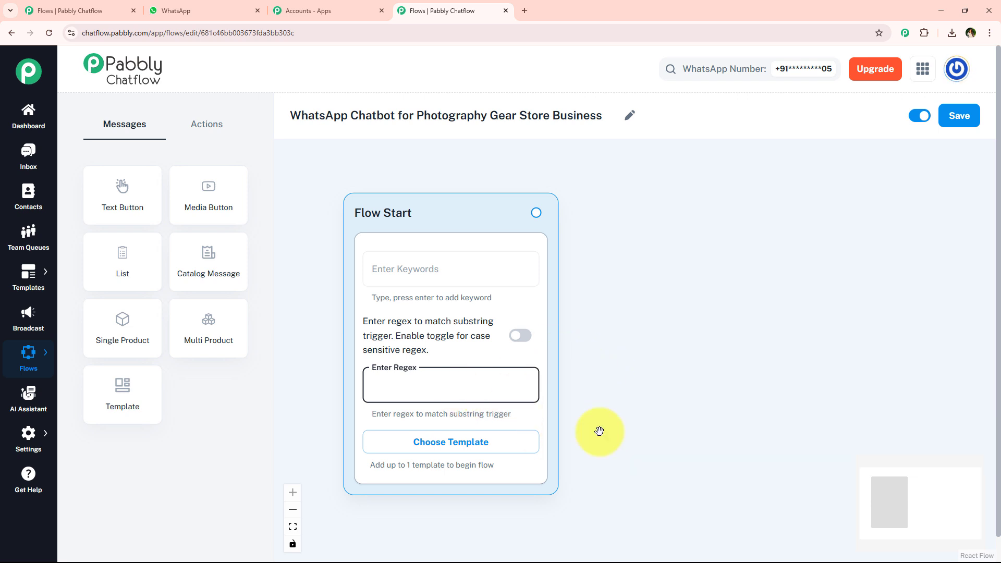
Try adding "hey" and "hello" as trigger keywords in the Flow Start block
left_click(398, 274)
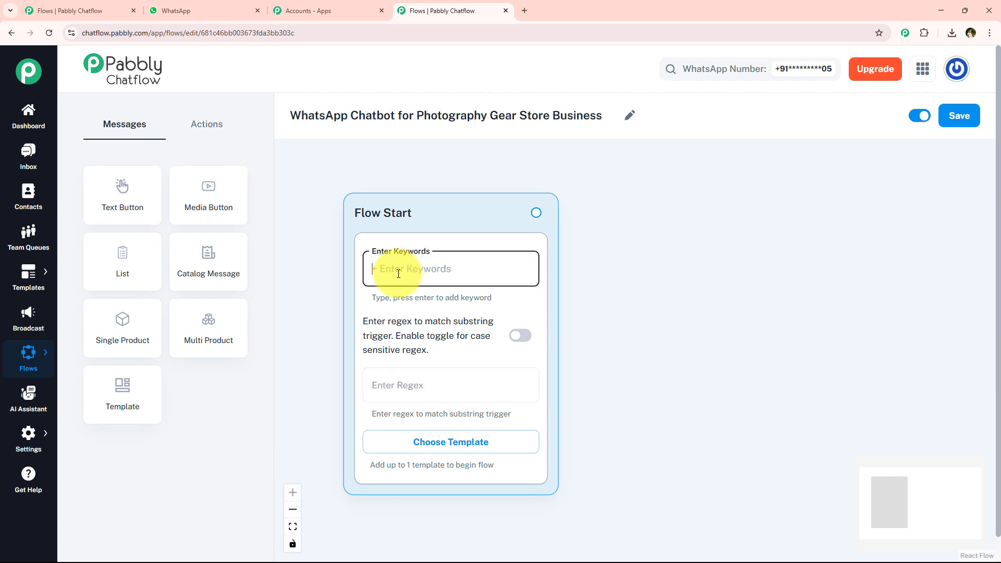
type("hey")
key("Return")
left_click(398, 272)
type("hello")
key("Return")
left_click(399, 271)
left_click(417, 371)
left_click_drag(652, 385, 626, 370)
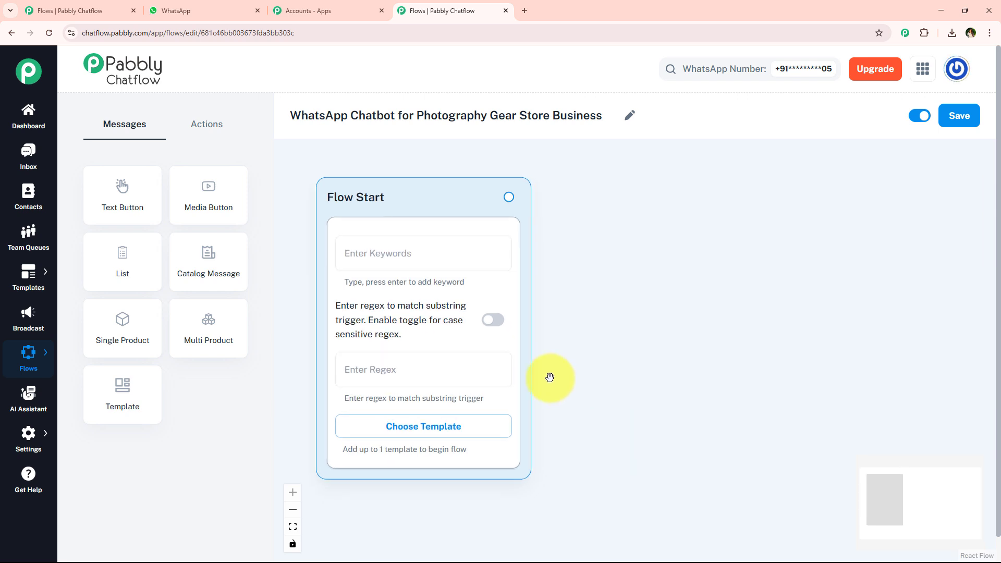
Set the Flow Start trigger regex to [\s\S]+ and enable case-sensitive regex matching
left_click(374, 377)
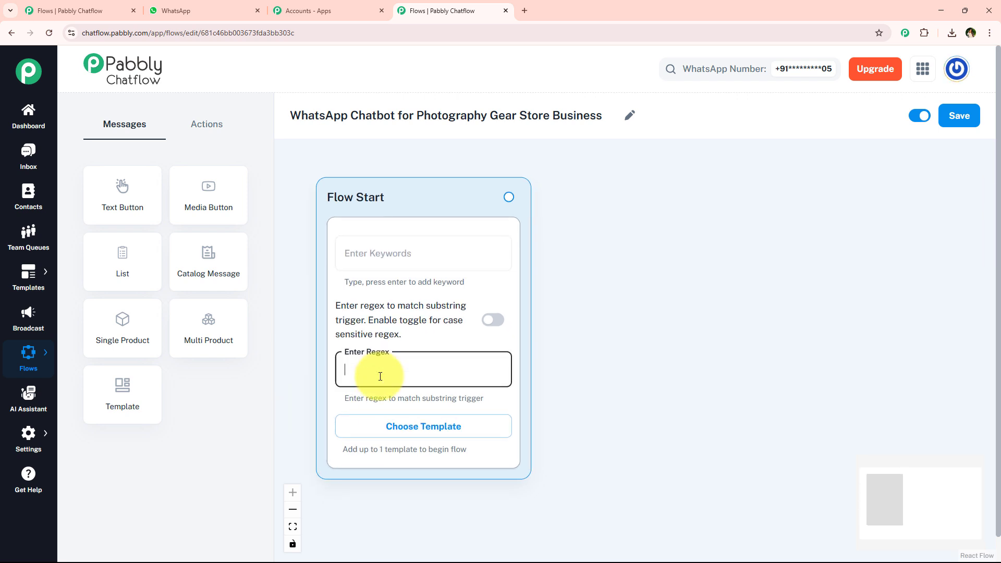
type("[\\s\\S]+")
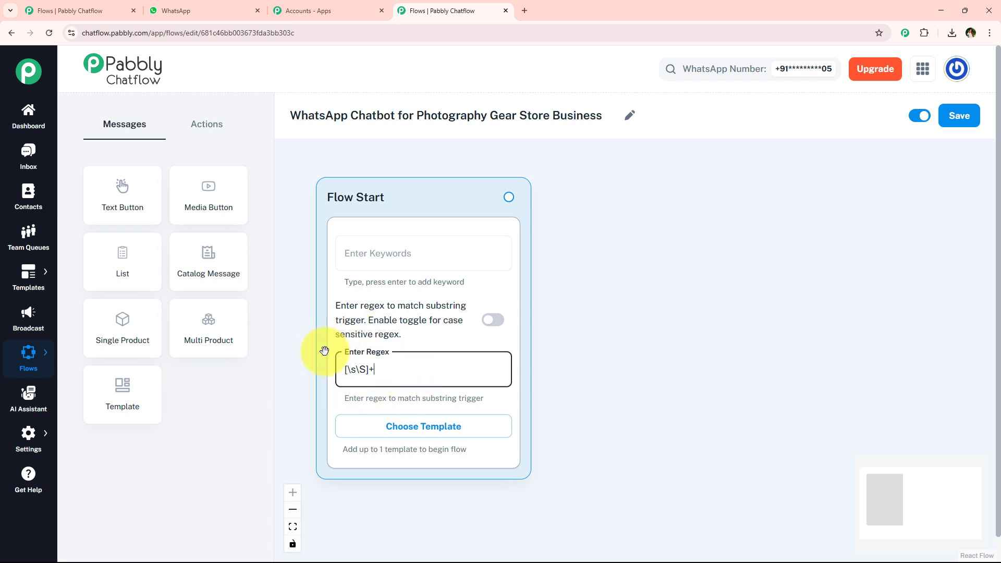
left_click(584, 312)
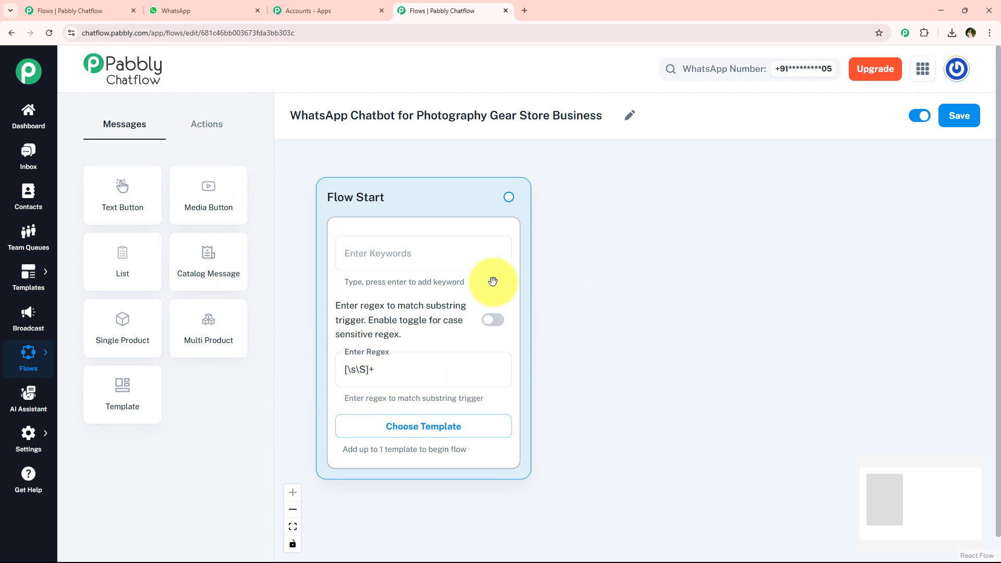
left_click(502, 330)
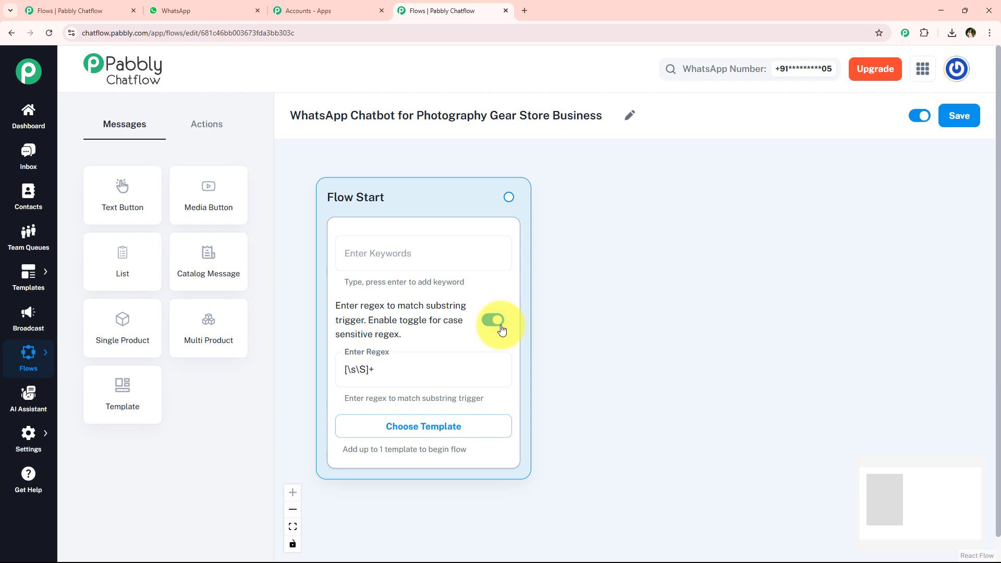
scroll(597, 302, "down", 1)
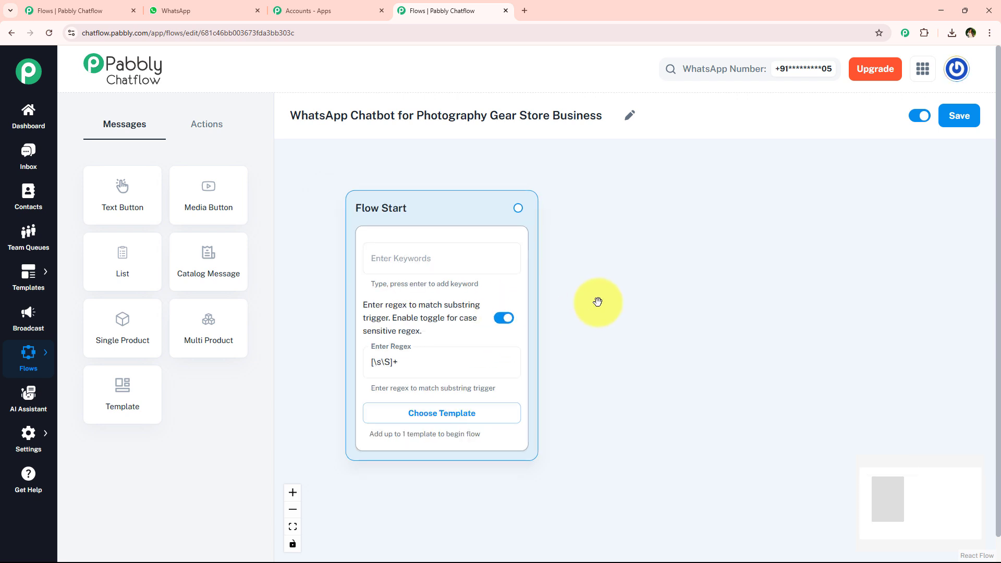
Switch to the WhatsApp chat and copy the message "Hey! To personalize your experience, could you please Share your Full Name?"
left_click(242, 16)
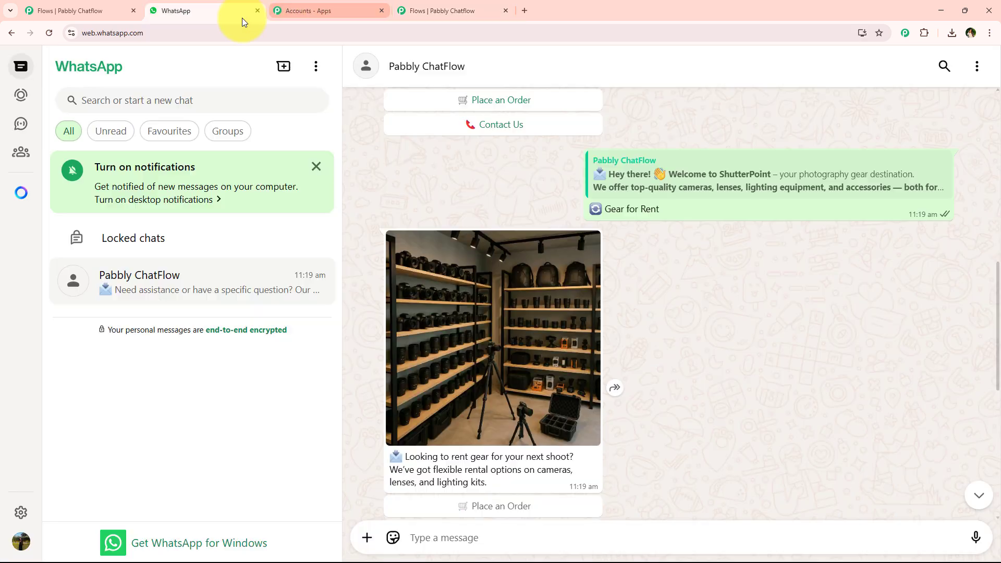
scroll(443, 346, "up", 15)
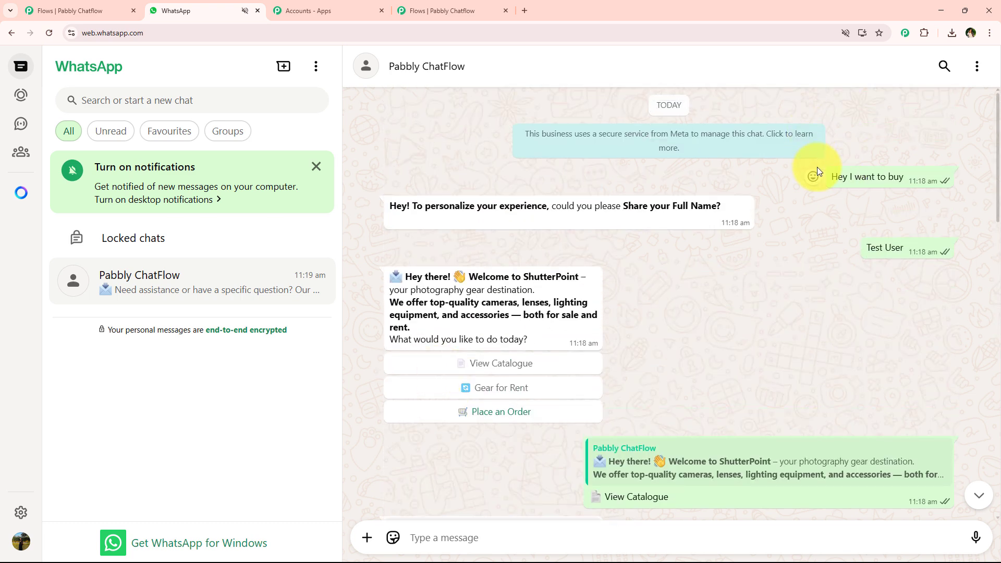
left_click_drag(829, 177, 884, 209)
left_click(780, 313)
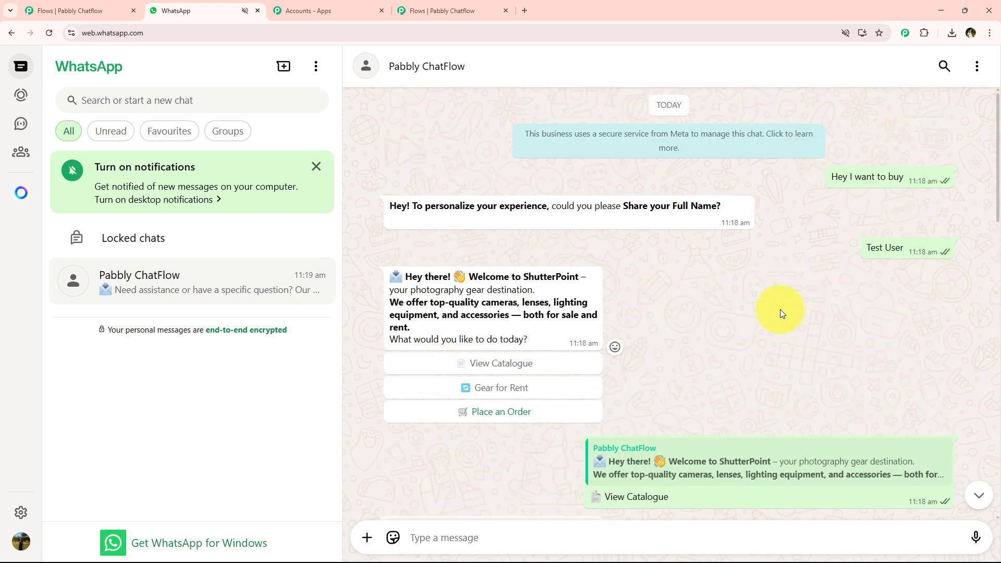
left_click_drag(390, 206, 724, 210)
key("ctrl+c")
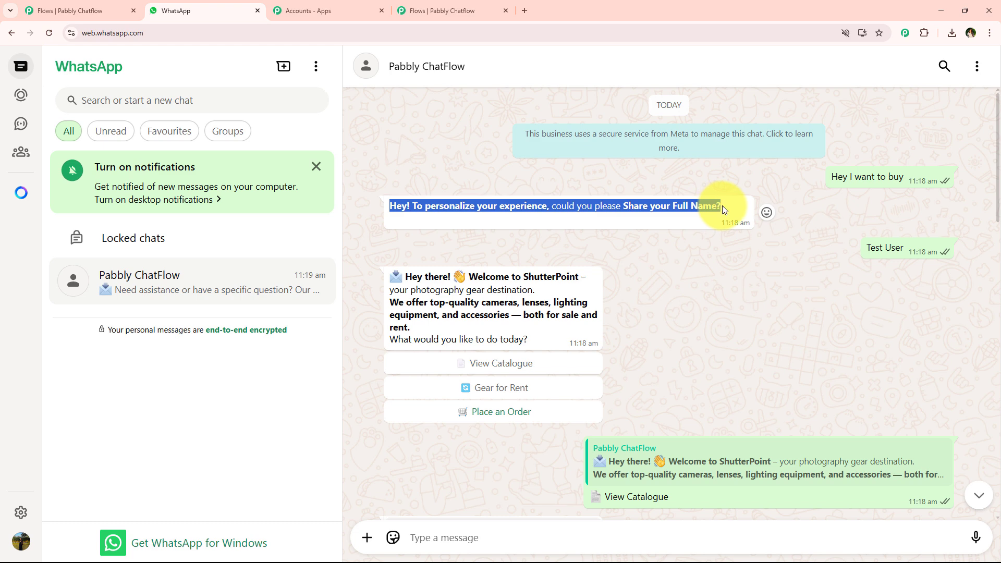
Add an Ask Question action to the Pabbly Chatflow flow, connect Flow Start to it and paste the copied text as its message
left_click(453, 11)
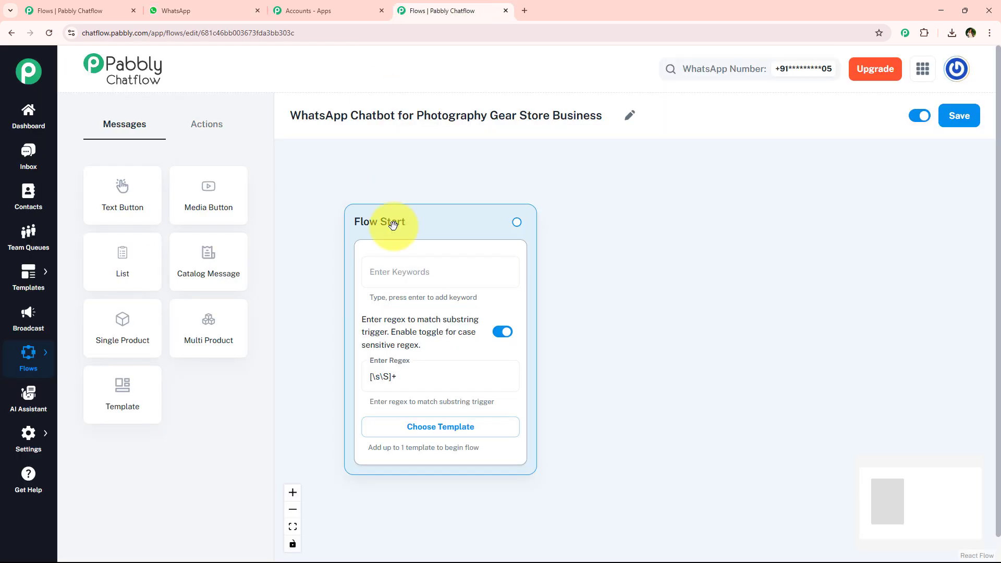
left_click(216, 129)
left_click_drag(201, 264, 661, 201)
left_click_drag(516, 222, 631, 347)
left_click_drag(585, 391, 332, 404)
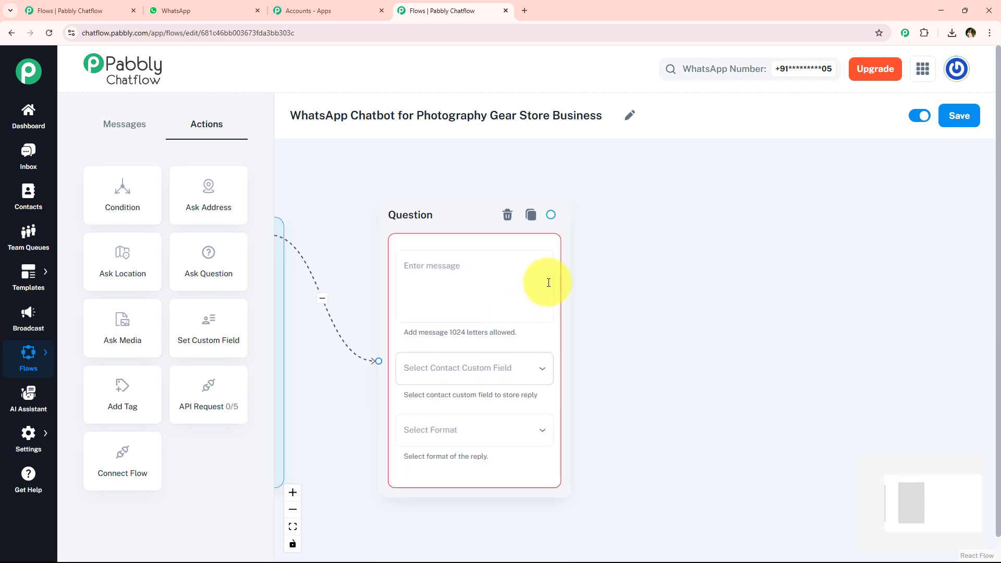
left_click(446, 282)
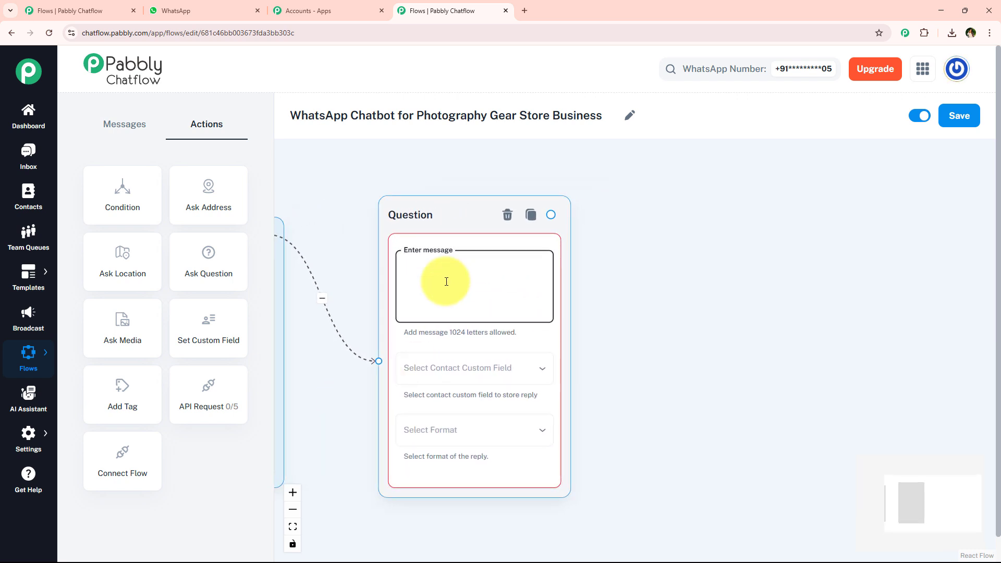
key("ctrl+v")
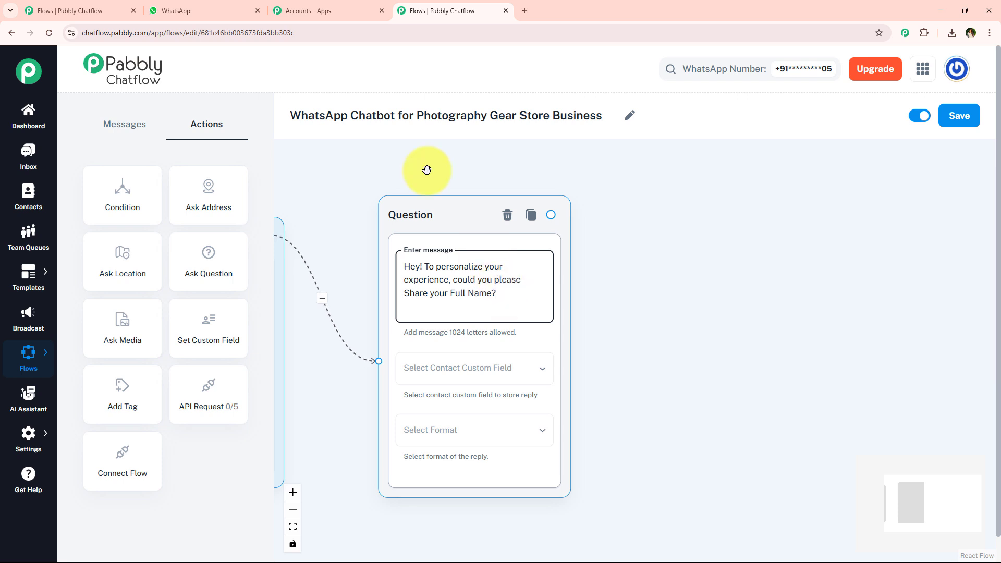
Match the WhatsApp message's bold text by wrapping "Hey! To personalize your experience," and "Share your Full Name?" in asterisks in the question message
left_click(208, 10)
left_click(359, 210)
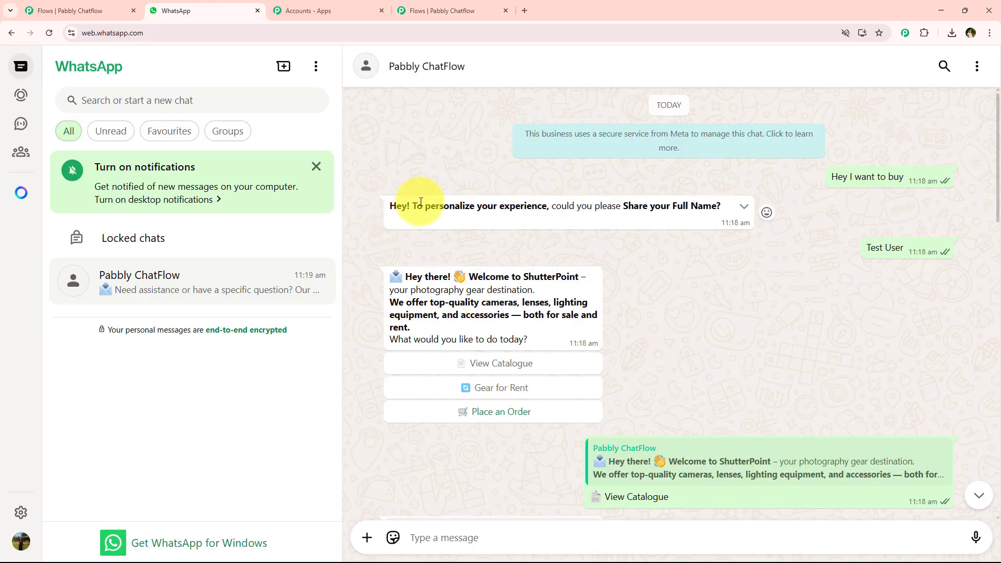
left_click_drag(624, 203, 723, 205)
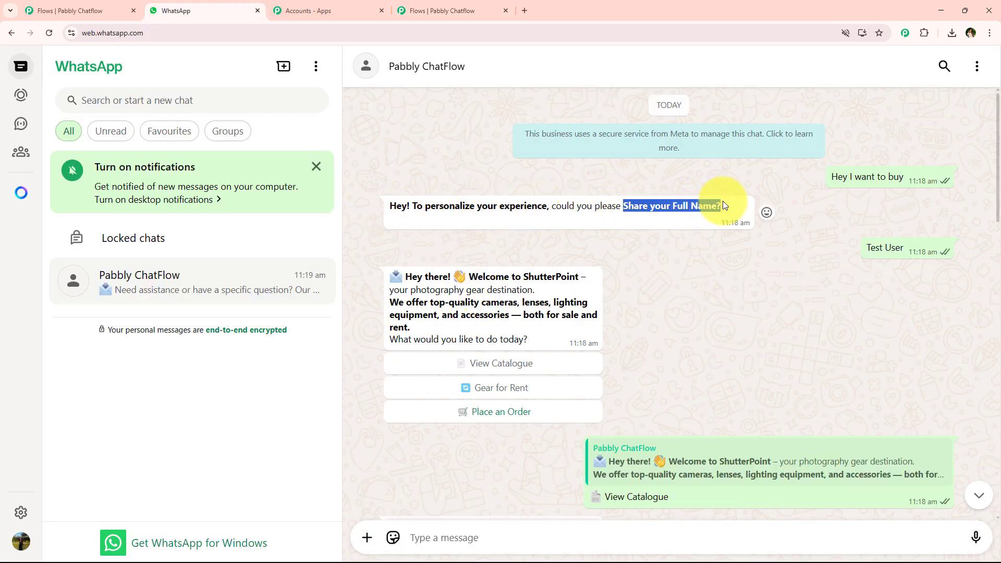
left_click(667, 207)
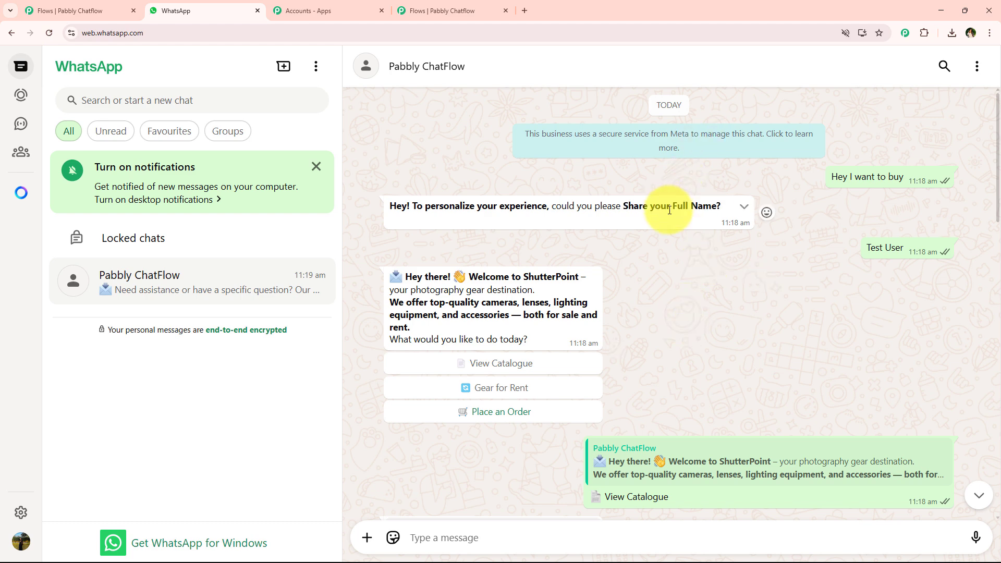
left_click(469, 10)
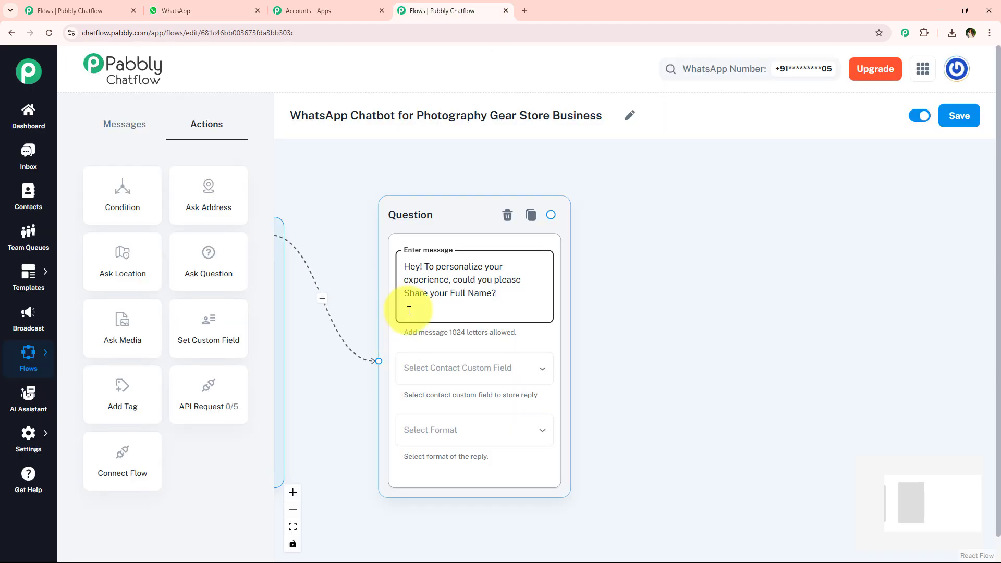
left_click(411, 270)
type("*")
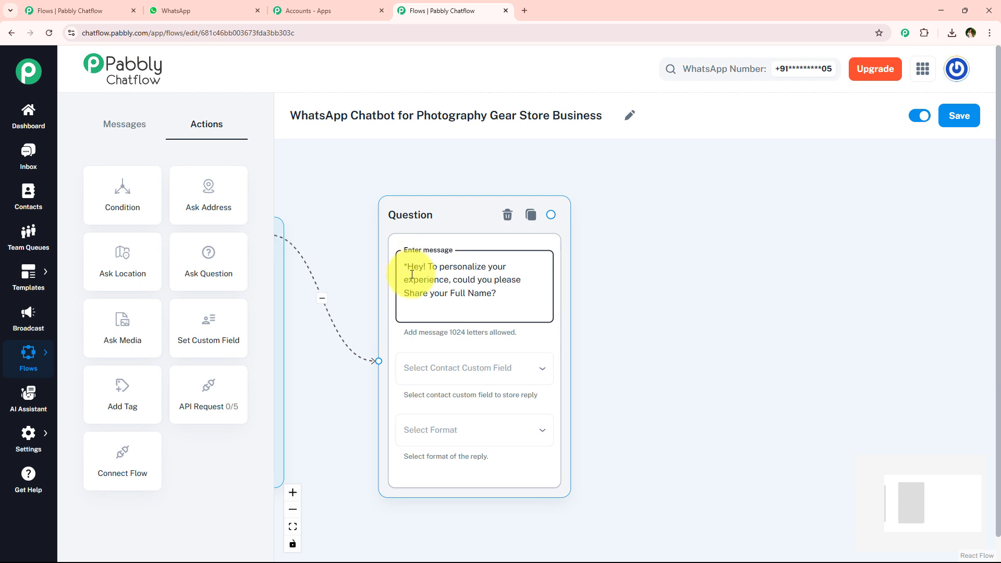
left_click(452, 284)
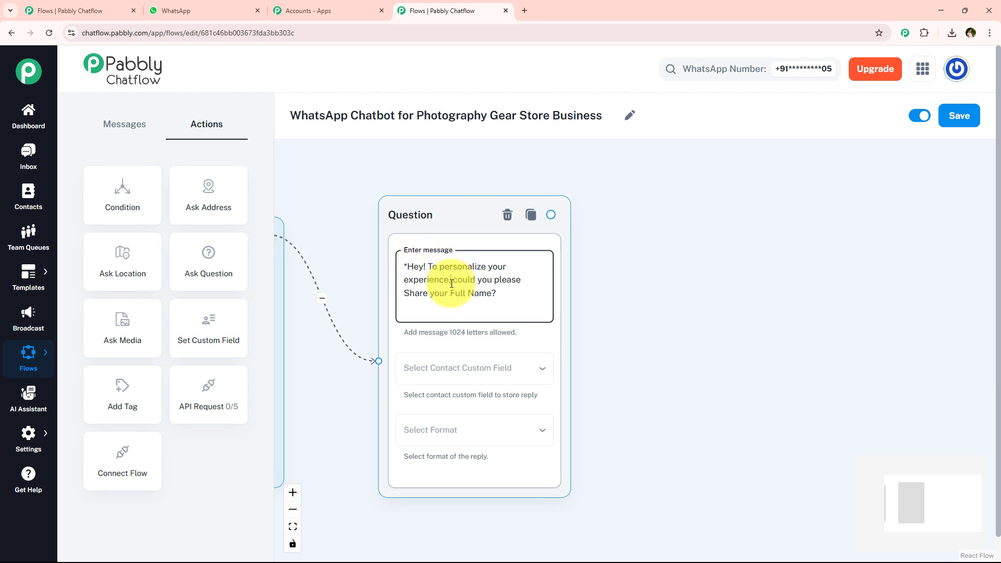
type("*")
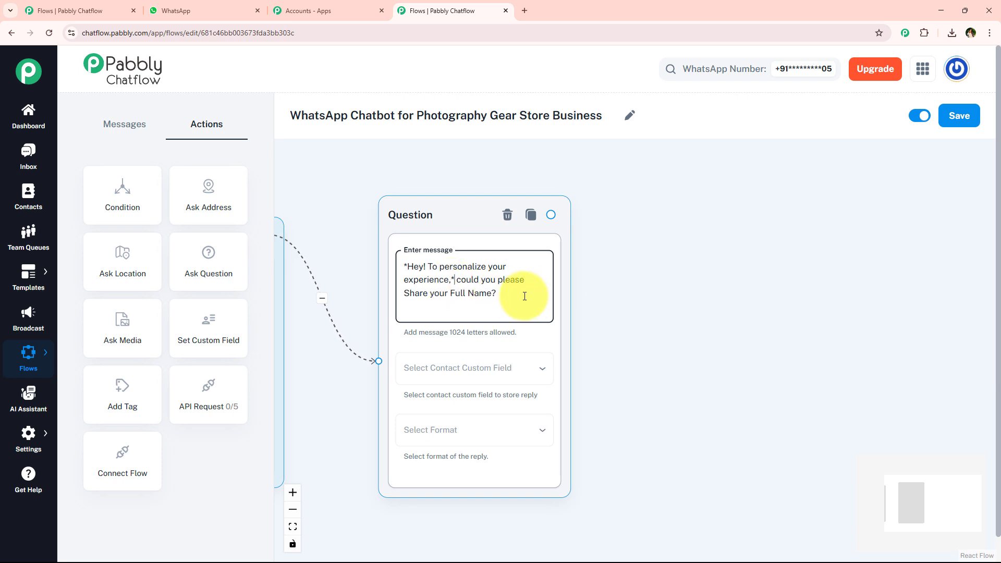
left_click(525, 296)
type("*")
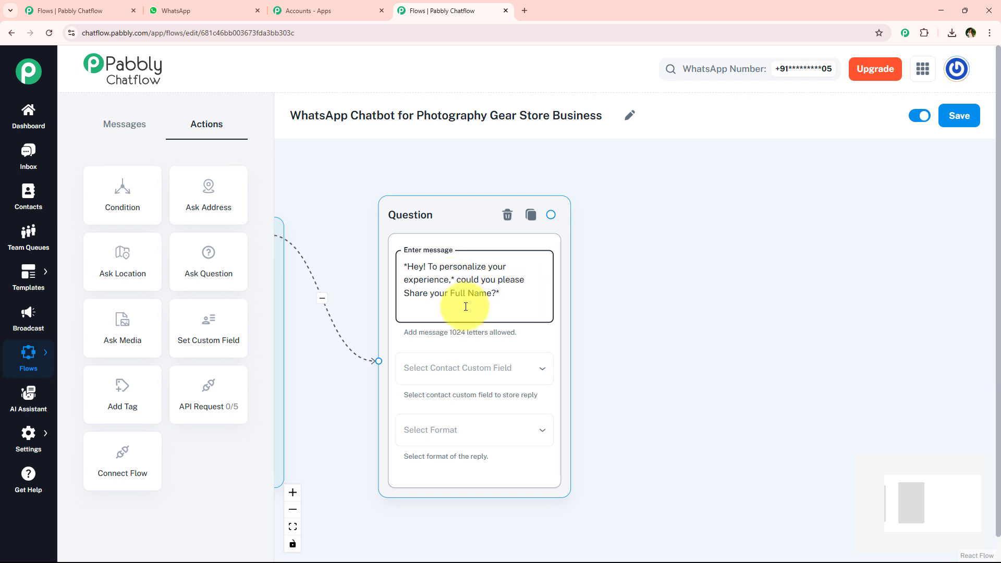
left_click(406, 291)
type("*")
left_click(664, 298)
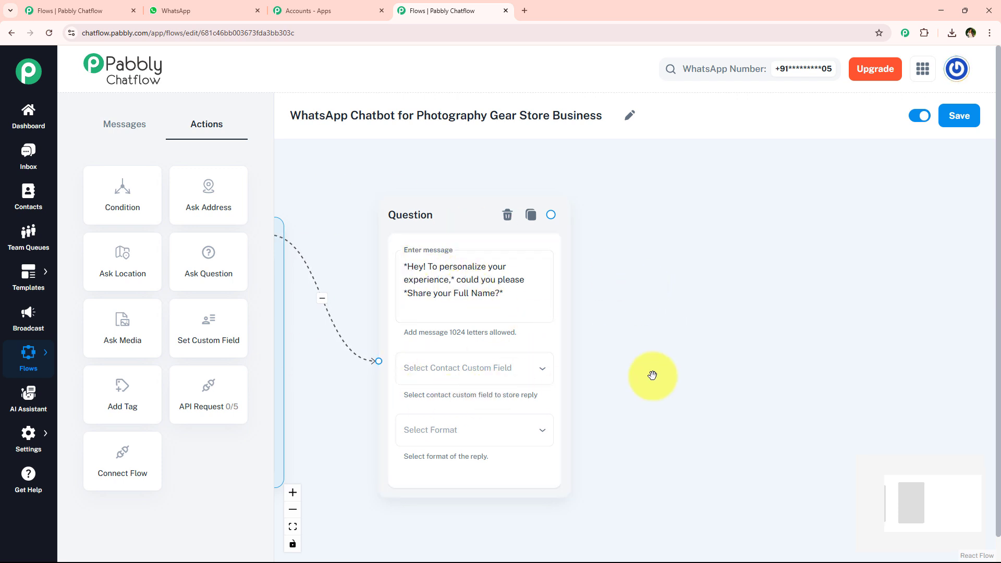
scroll(635, 352, "up", 1)
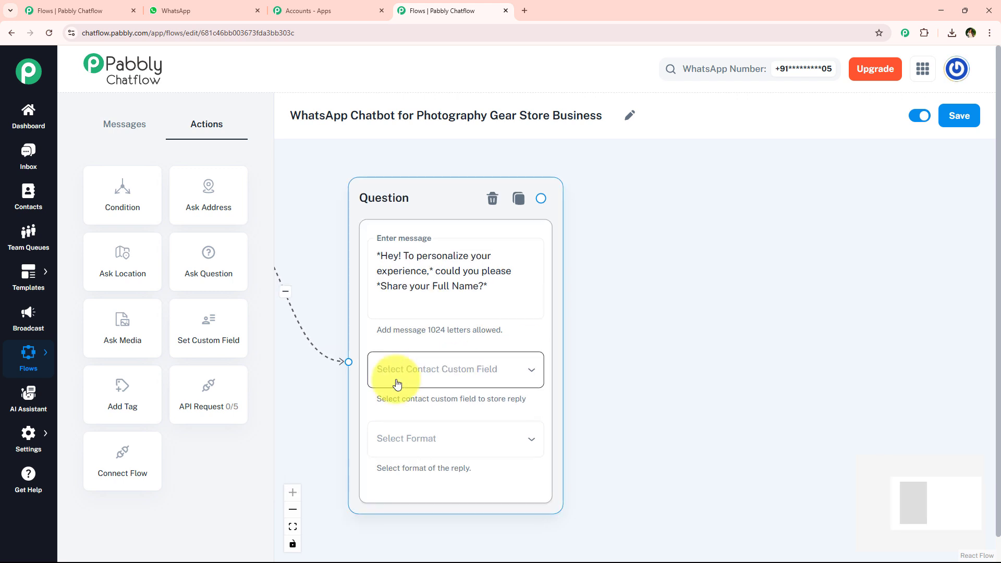
left_click(473, 371)
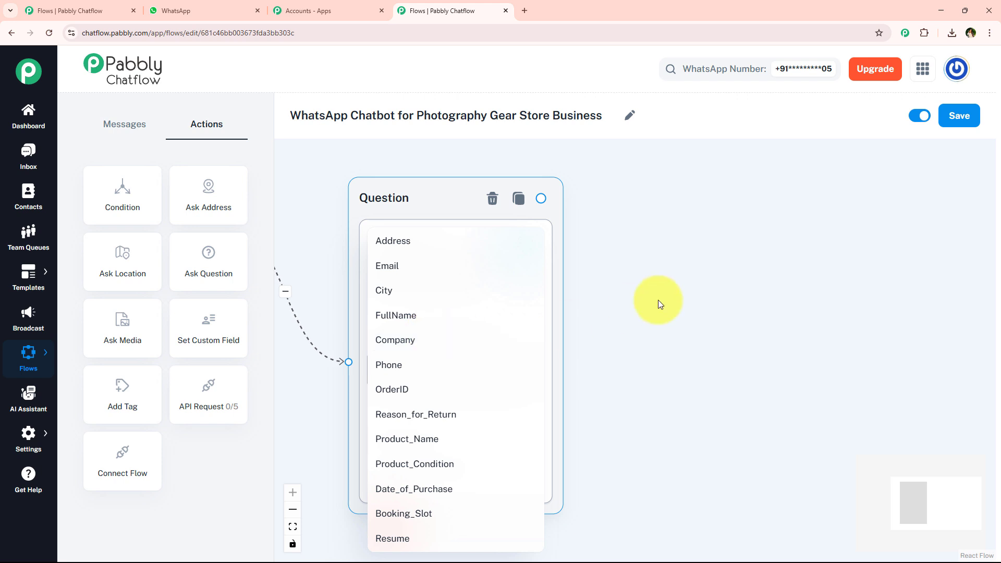
left_click(658, 299)
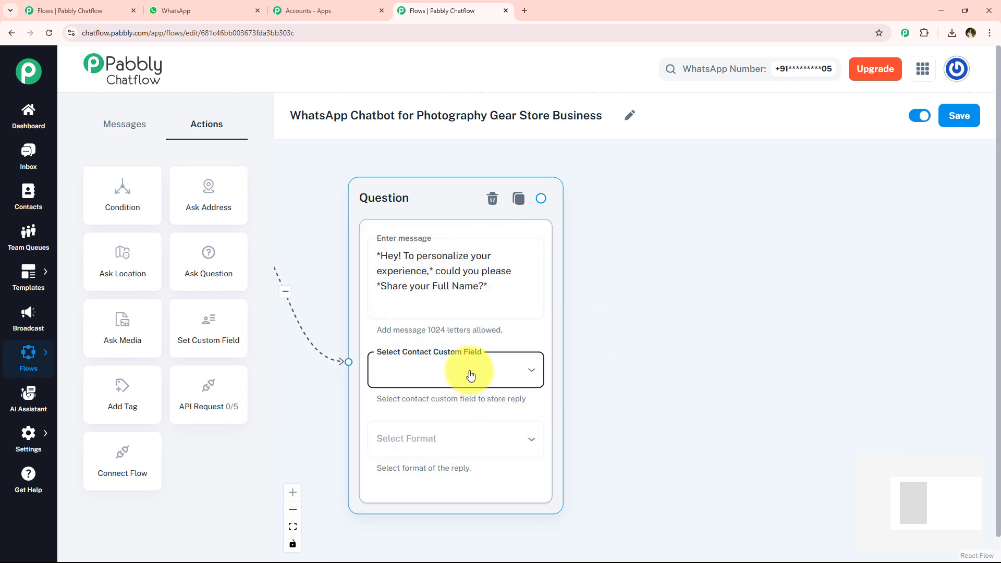
left_click(508, 383)
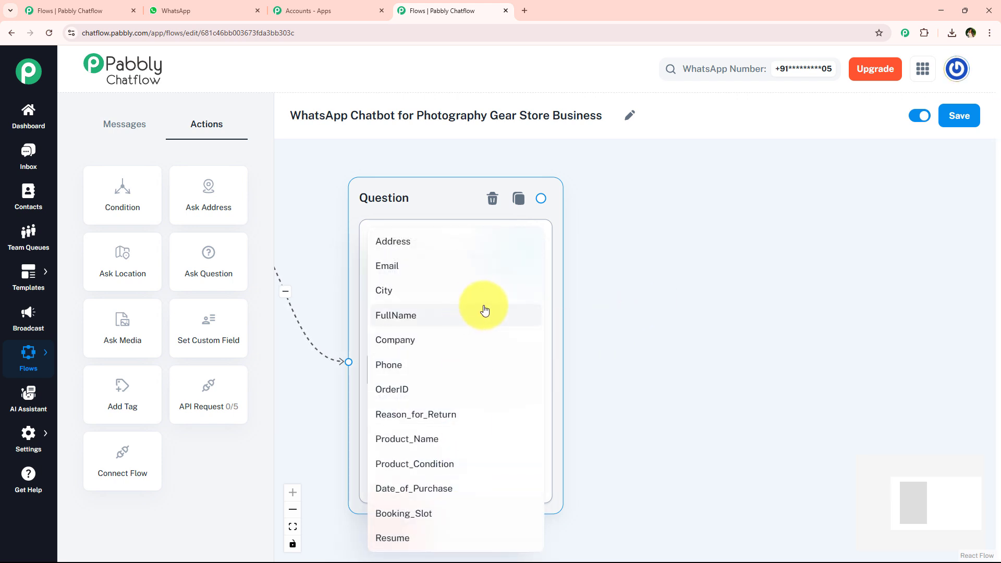
left_click(656, 338)
left_click_drag(652, 375, 635, 327)
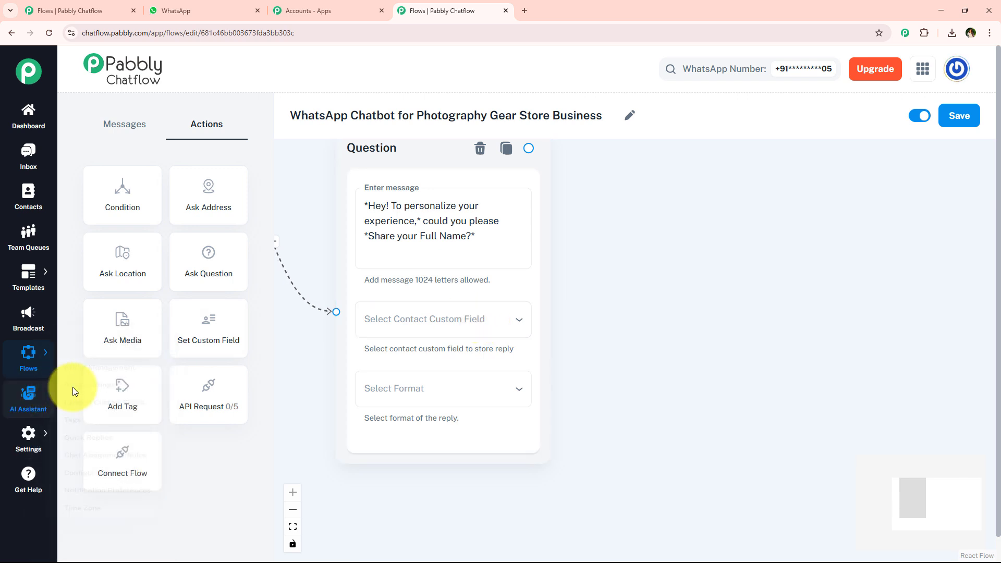
mouse_move(33, 436)
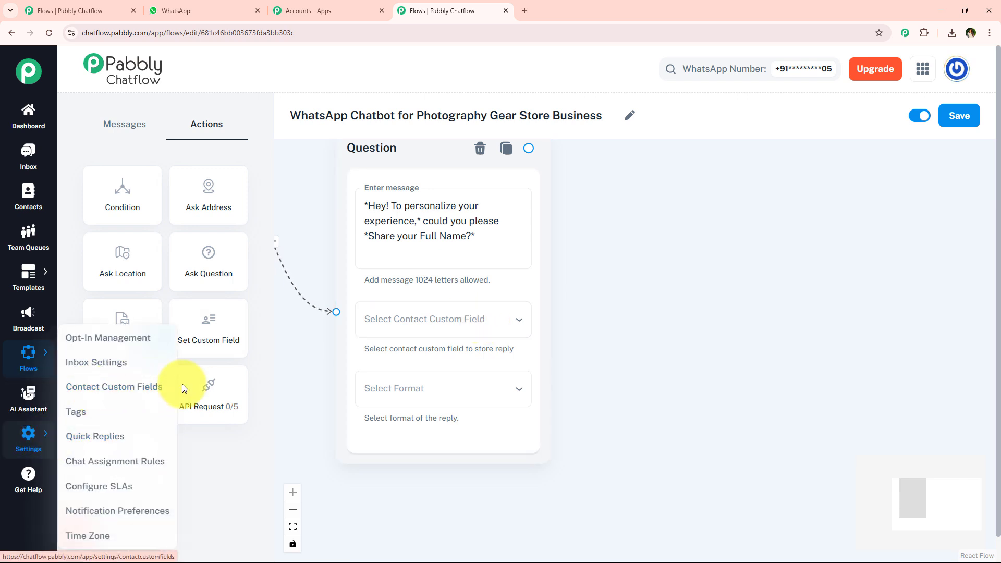
Store the full-name question's reply in the FullName contact custom field and set the reply format to Text
left_click(446, 319)
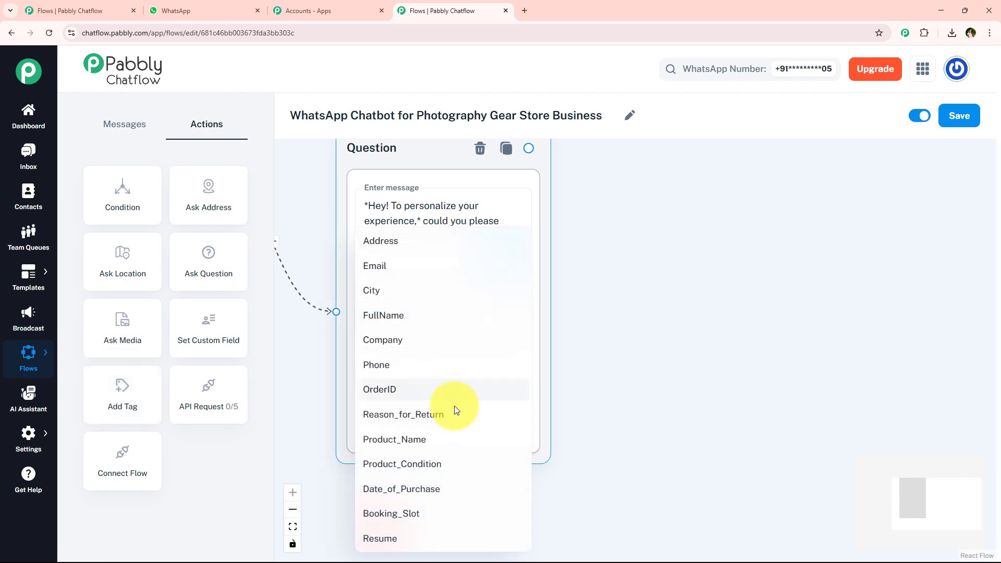
left_click(443, 320)
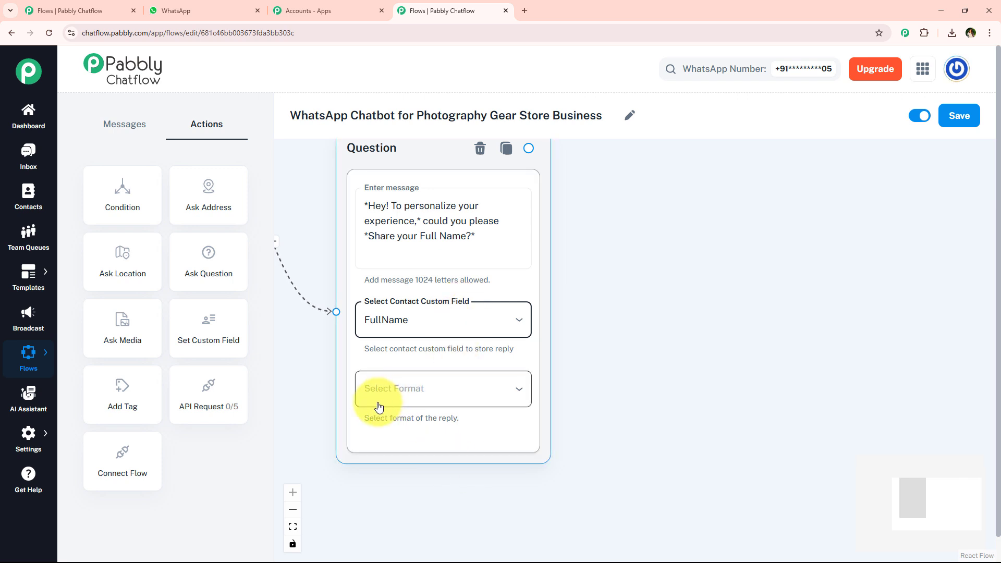
left_click(454, 403)
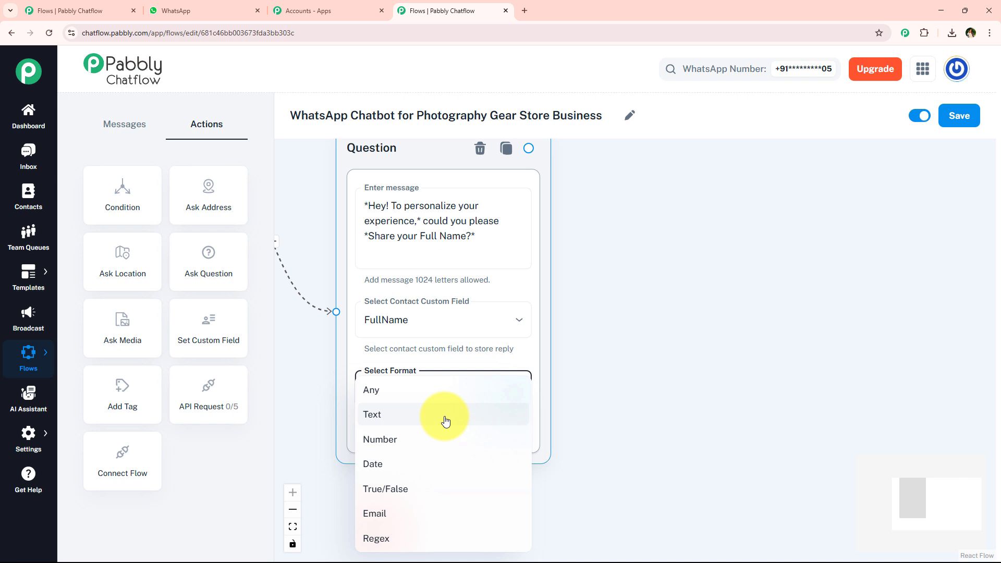
left_click(446, 417)
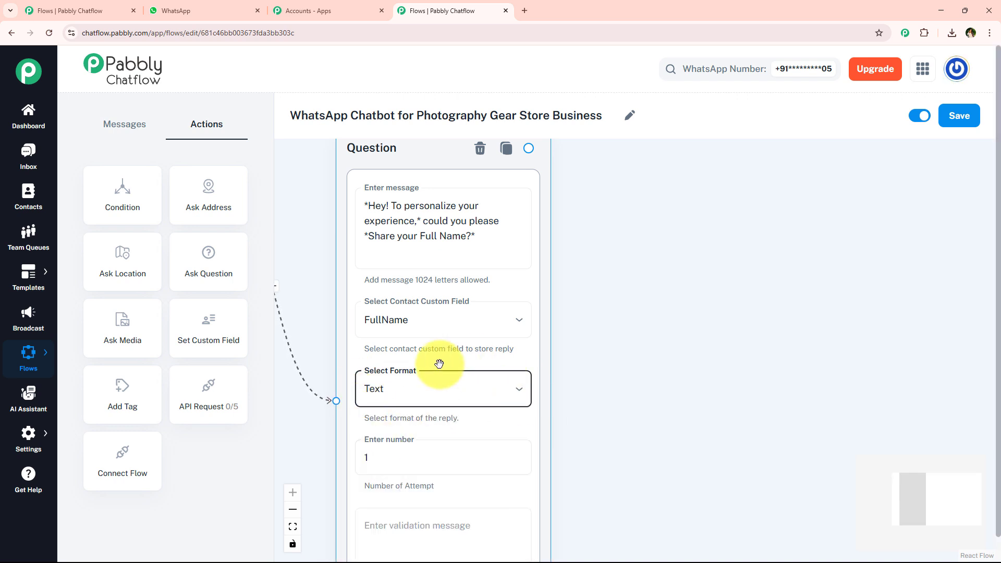
Set the full-name question's number of attempts to 1
left_click_drag(581, 449, 579, 339)
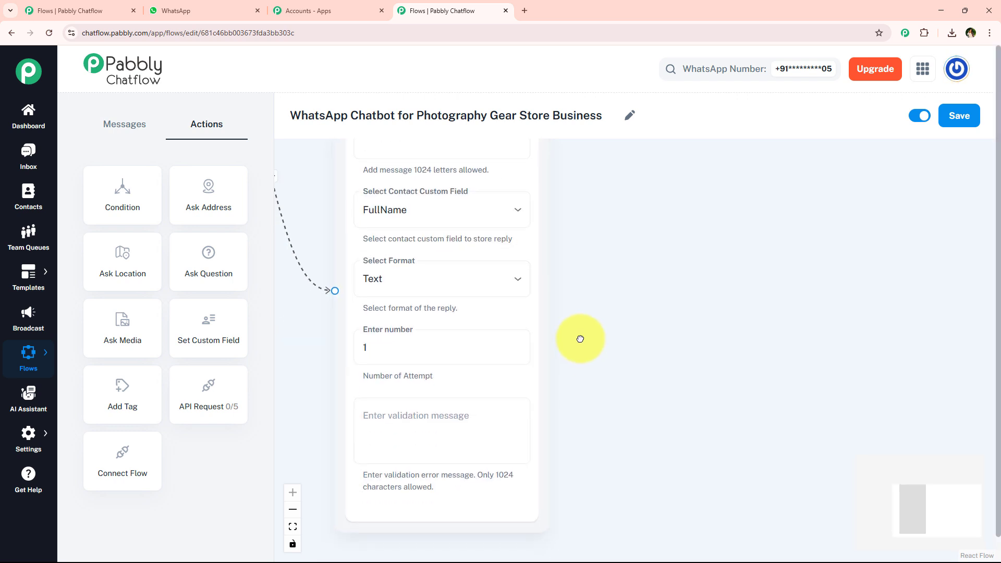
double_click(432, 350)
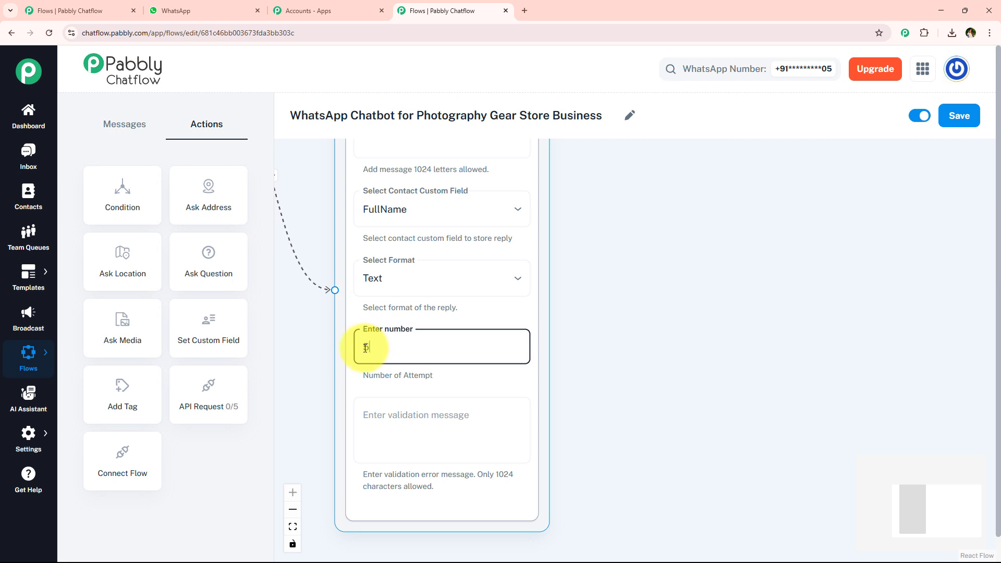
key("BackSpace")
type("1")
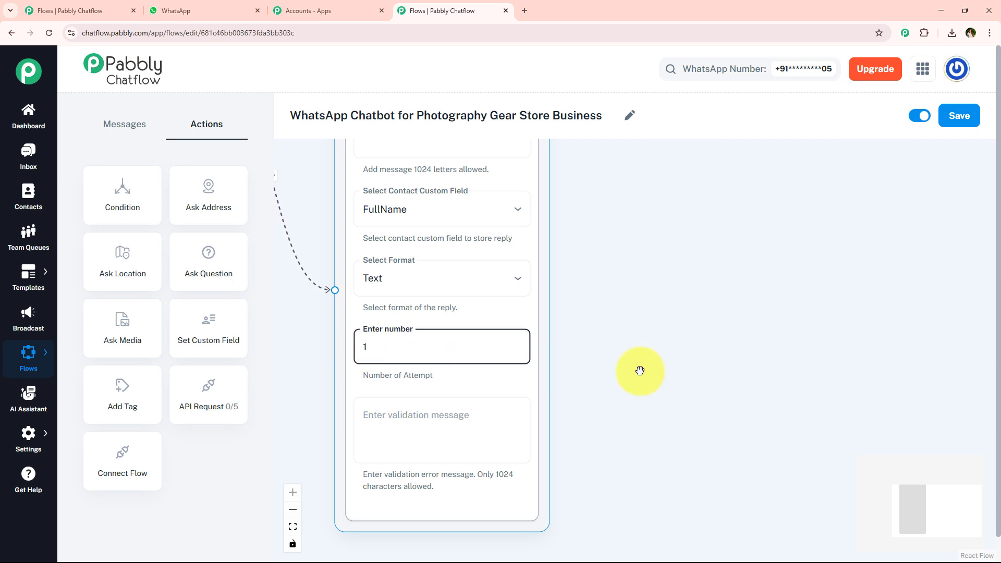
left_click(640, 370)
left_click(434, 425)
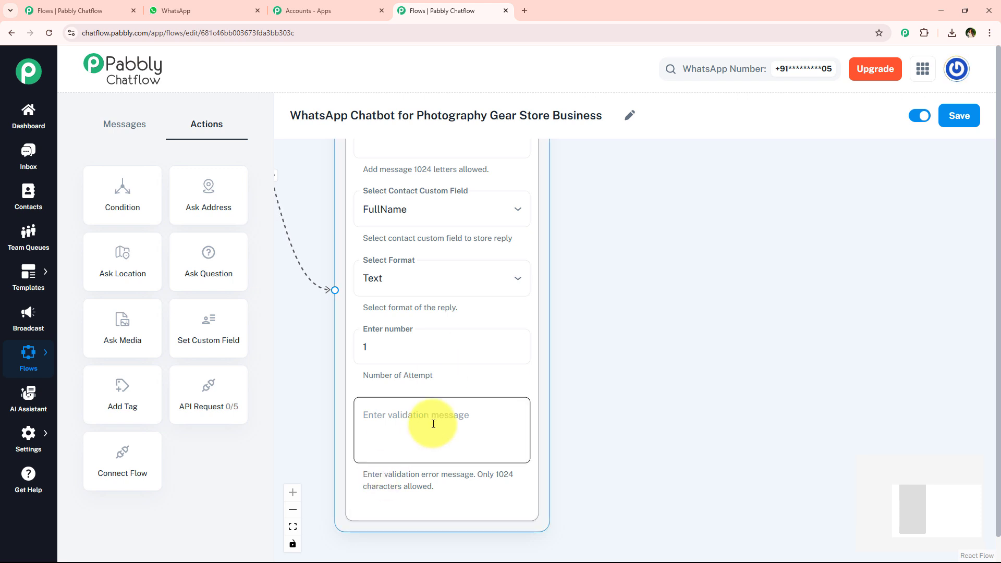
left_click(433, 424)
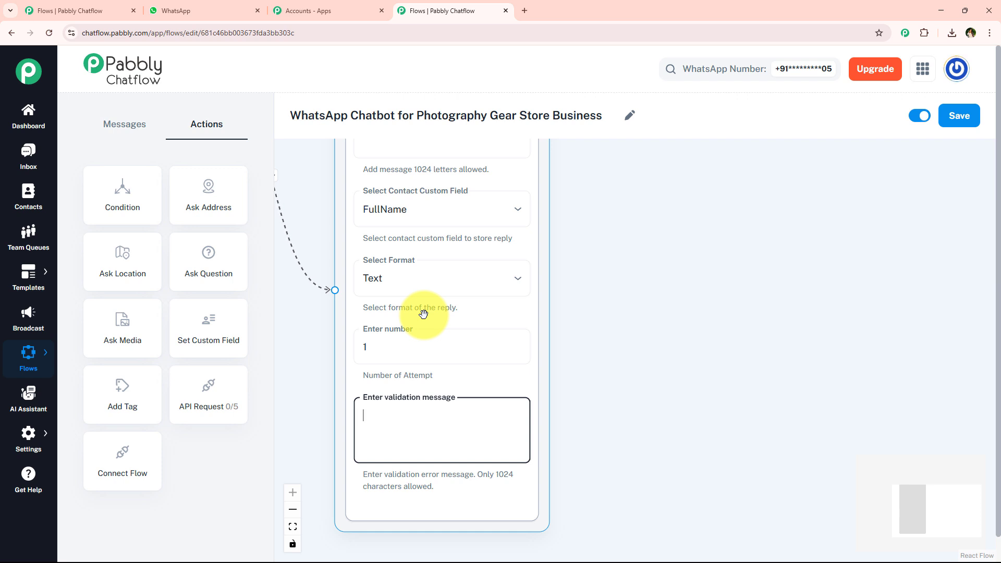
scroll(565, 322, "down", 4)
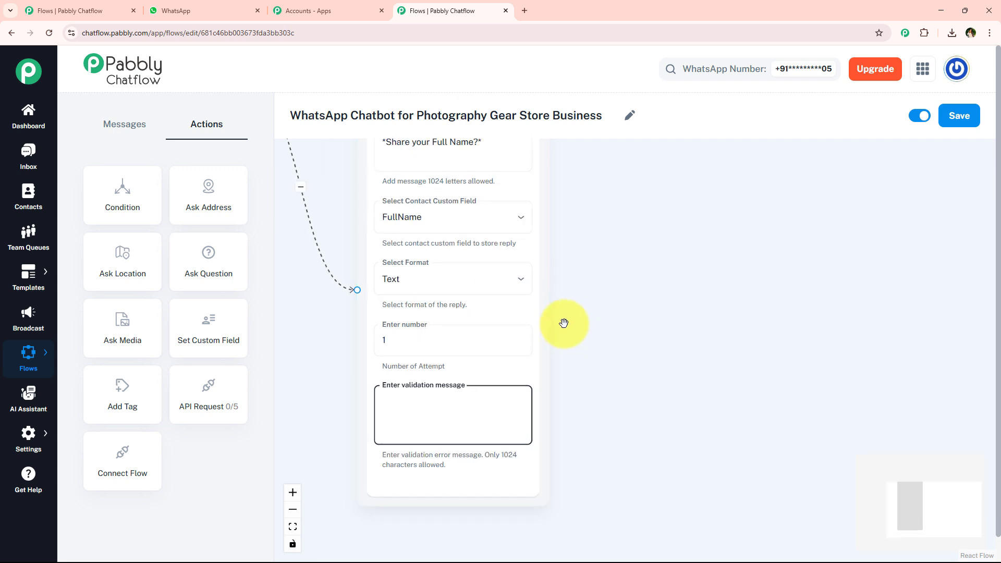
scroll(520, 392, "down", 1)
left_click(624, 277)
left_click_drag(620, 265, 620, 317)
Copy the ShutterPoint welcome message, through "What would you like to do today?", from the WhatsApp chat and return to the Pabbly Chatflow flow
left_click(230, 11)
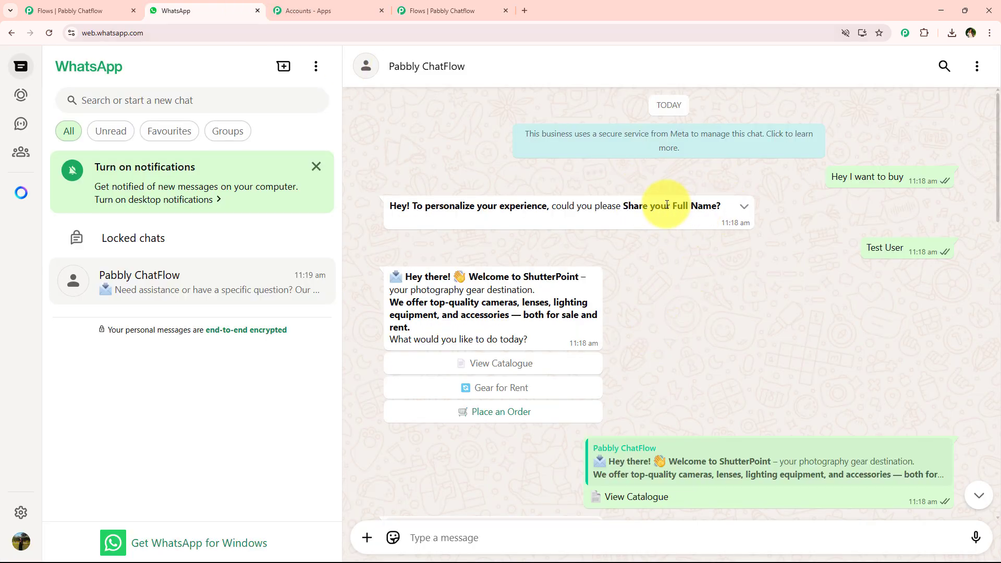
left_click_drag(377, 275, 529, 342)
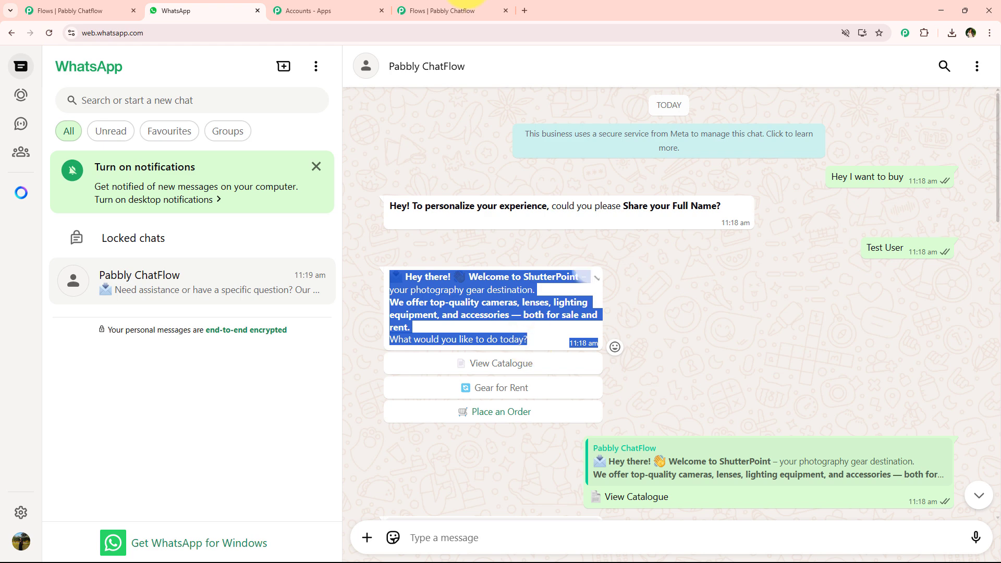
left_click(442, 10)
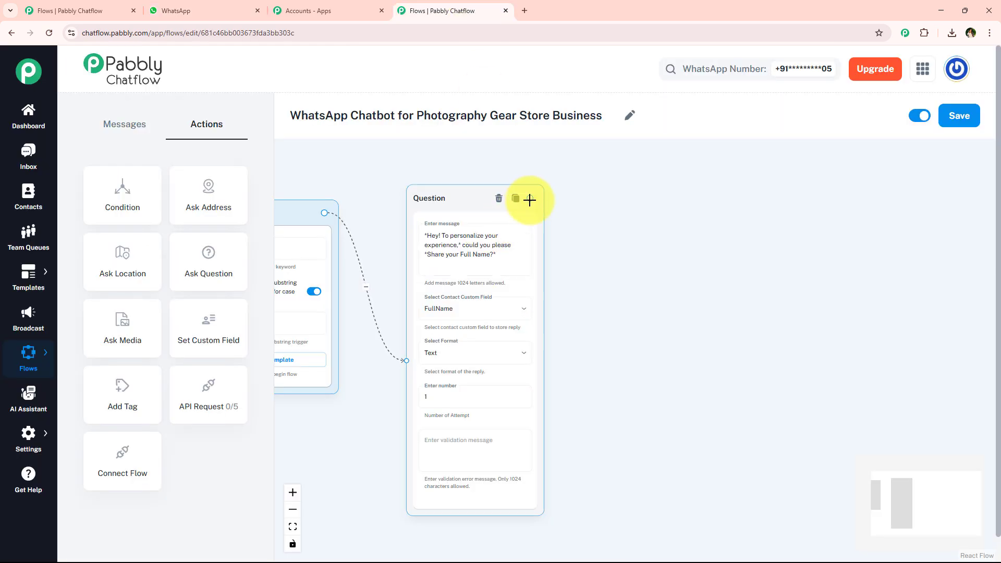
Connect a new Text + Button message to the Question block and paste the copied welcome text as its message
left_click_drag(530, 199, 646, 201)
left_click_drag(670, 351, 529, 358)
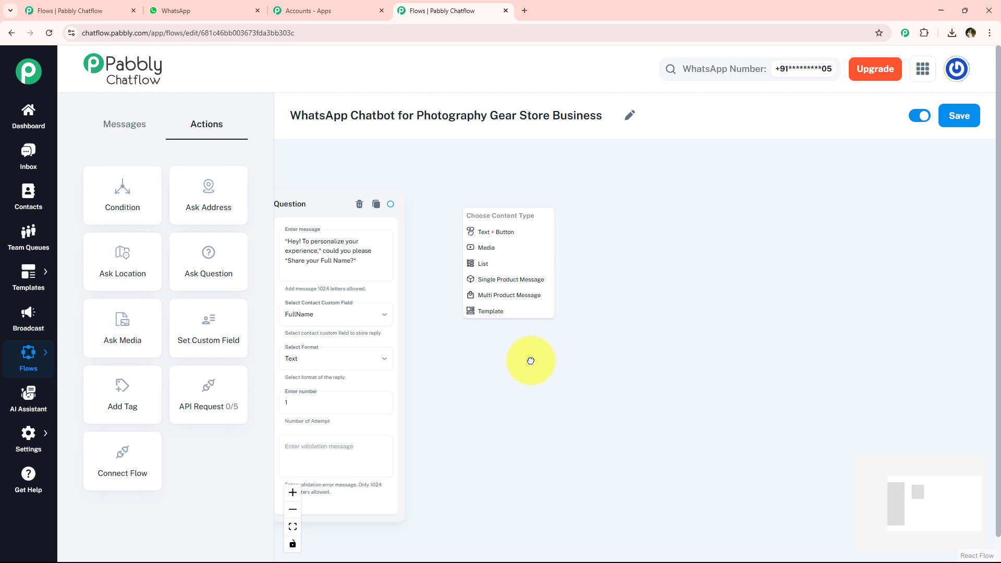
left_click(515, 232)
left_click(534, 259)
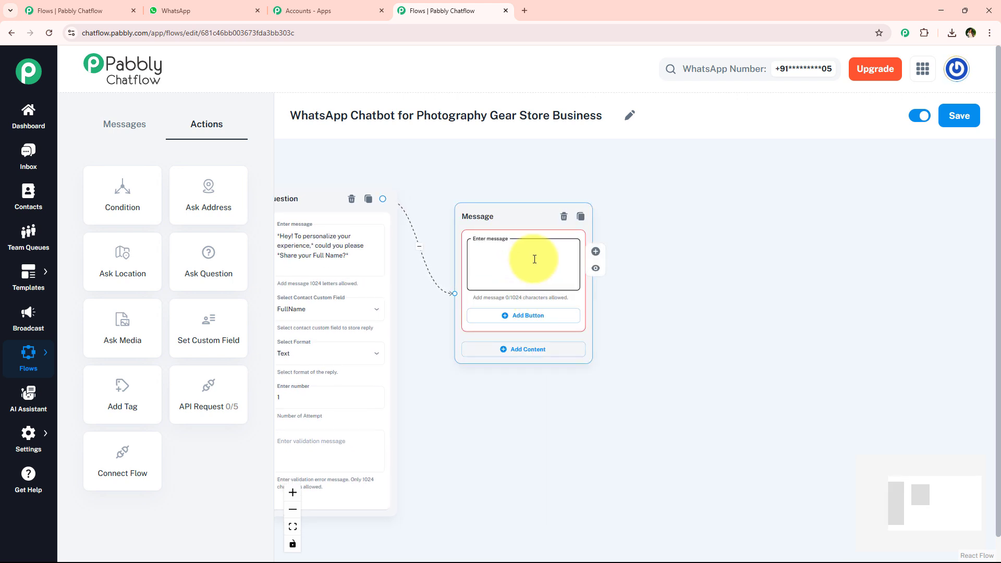
key("ctrl+v")
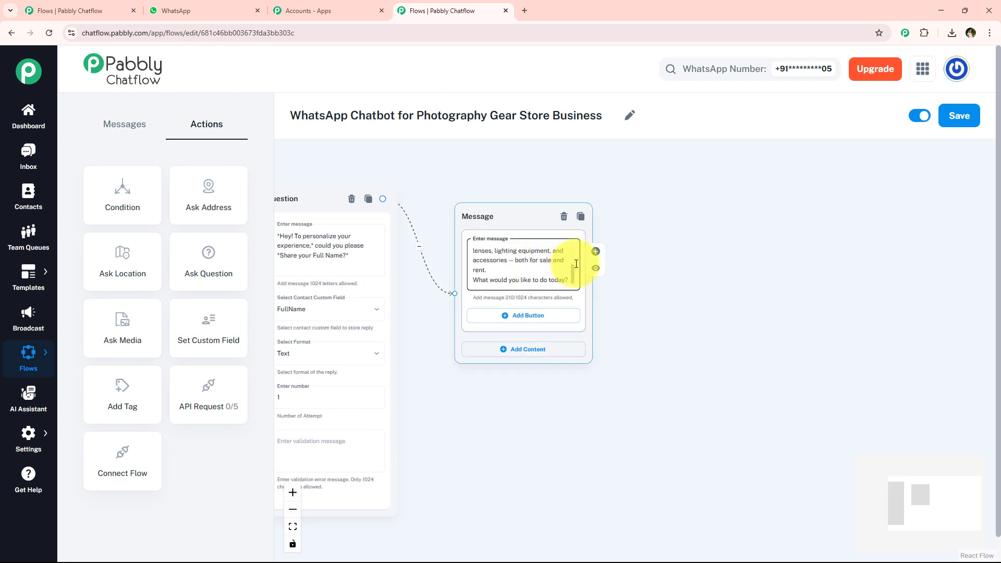
mouse_move(574, 269)
left_mouse_down()
mouse_move(571, 235)
mouse_move(572, 279)
left_mouse_up()
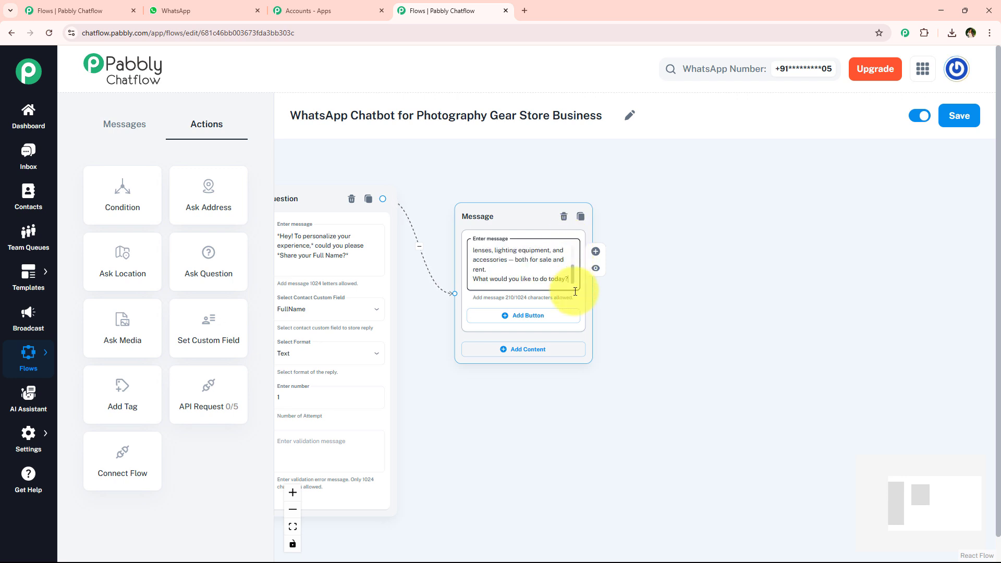
Copy "📄 View Catalogue" from the WhatsApp chat and use it as the text of a first button on the flow's welcome message
left_click(200, 11)
left_click(380, 378)
scroll(495, 390, "down", 2)
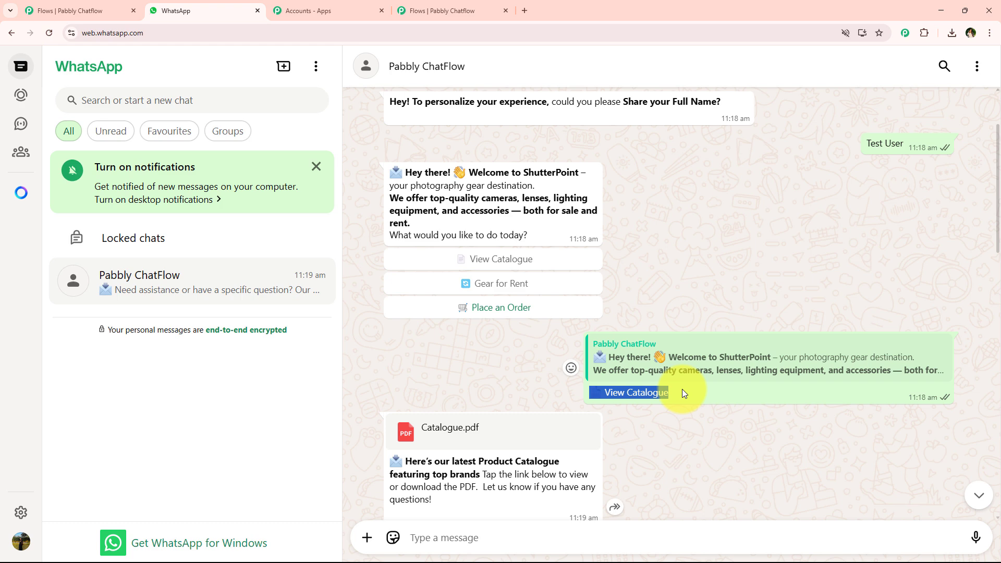
left_click(438, 10)
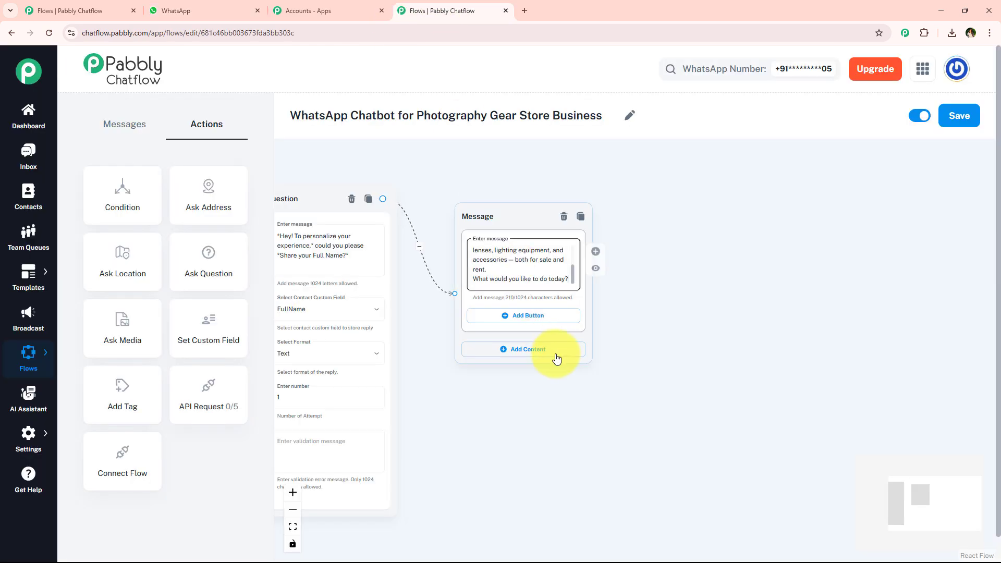
left_click(545, 324)
left_click(543, 328)
type("📄 View Catalogue")
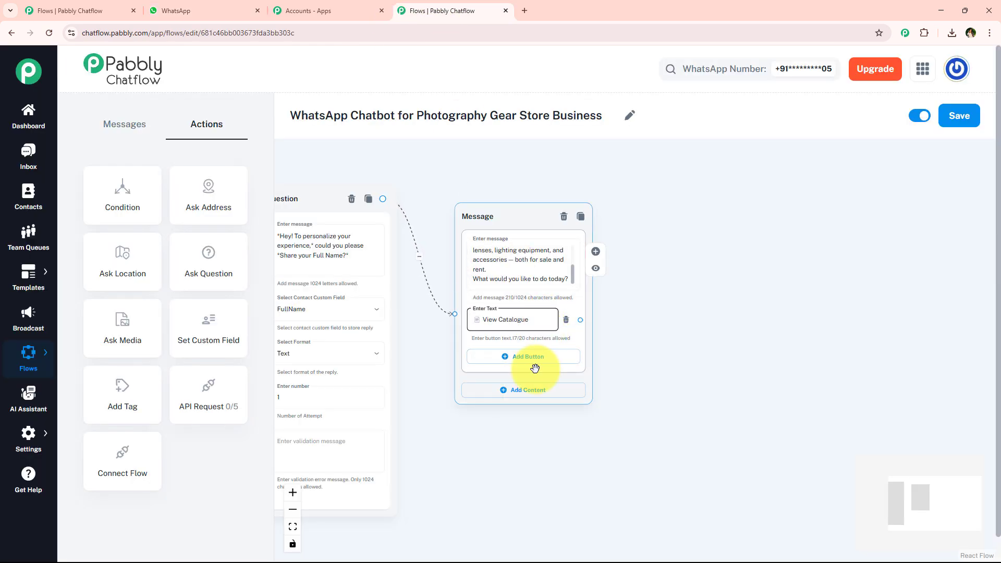
Add a second button to the welcome message, labelled "Gear for Rent" with its emoji as copied from the WhatsApp chat
left_click(532, 358)
left_click(521, 361)
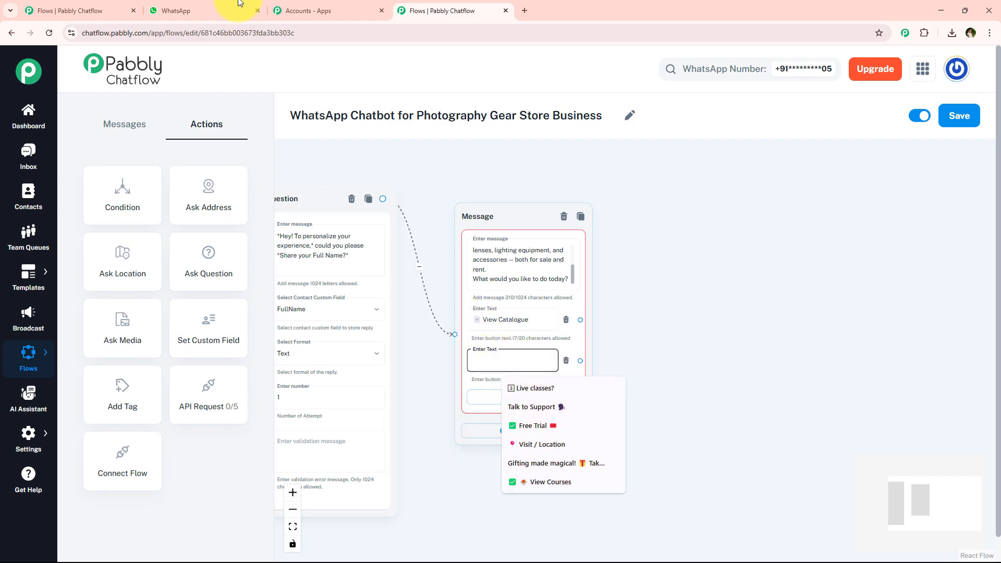
left_click(217, 6)
scroll(494, 283, "down", 5)
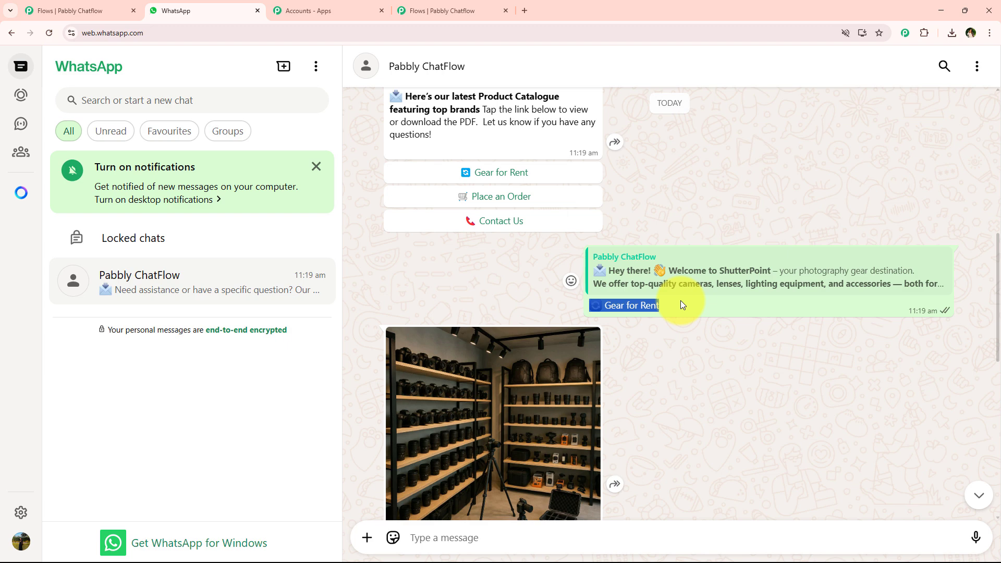
left_click(469, 10)
type("Gear for Rent")
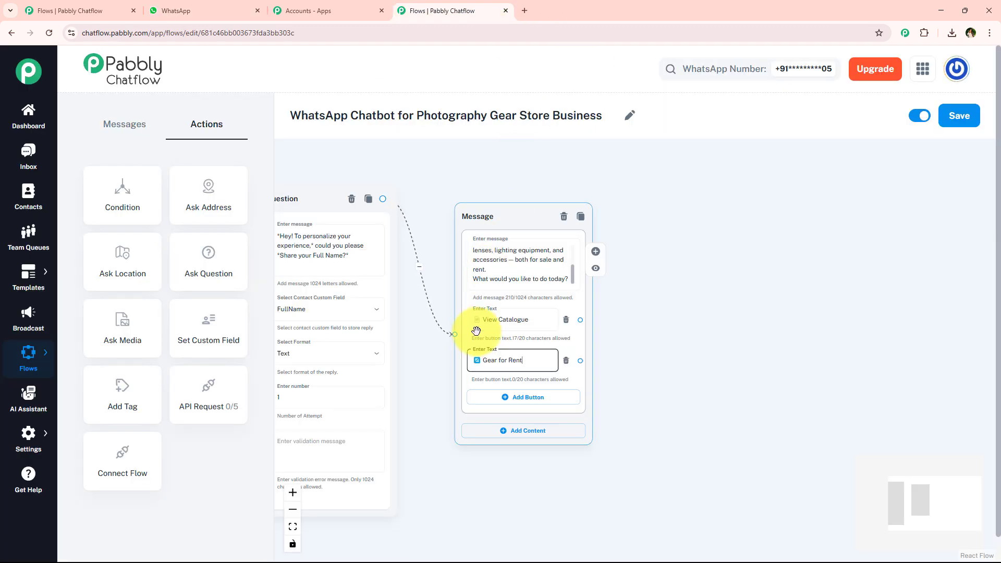
Add a third button to the welcome message, labelled "Place an Order" with its cart emoji as copied from the WhatsApp chat
left_click(245, 11)
scroll(527, 347, "down", 7)
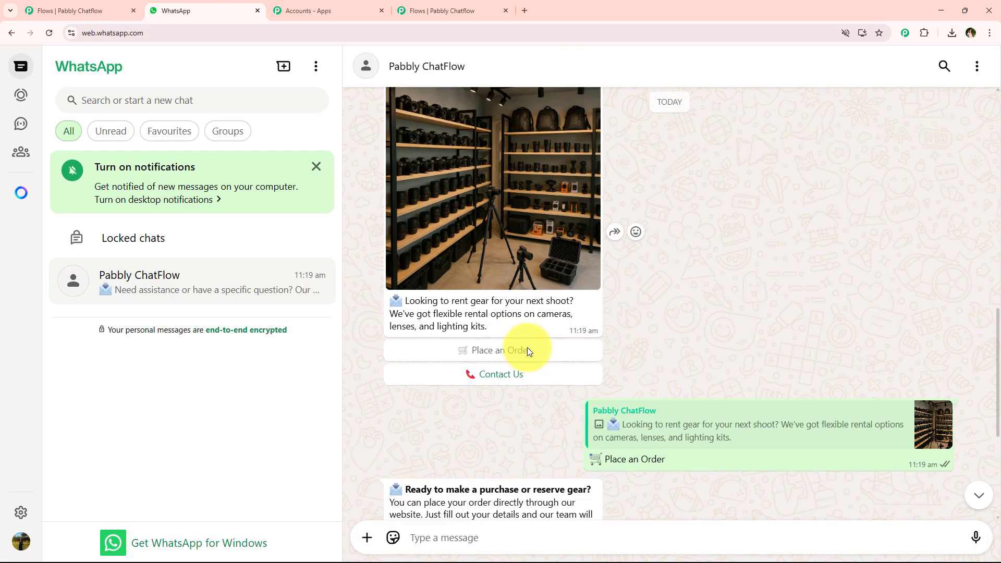
left_click_drag(670, 358, 569, 353)
key("ctrl+c")
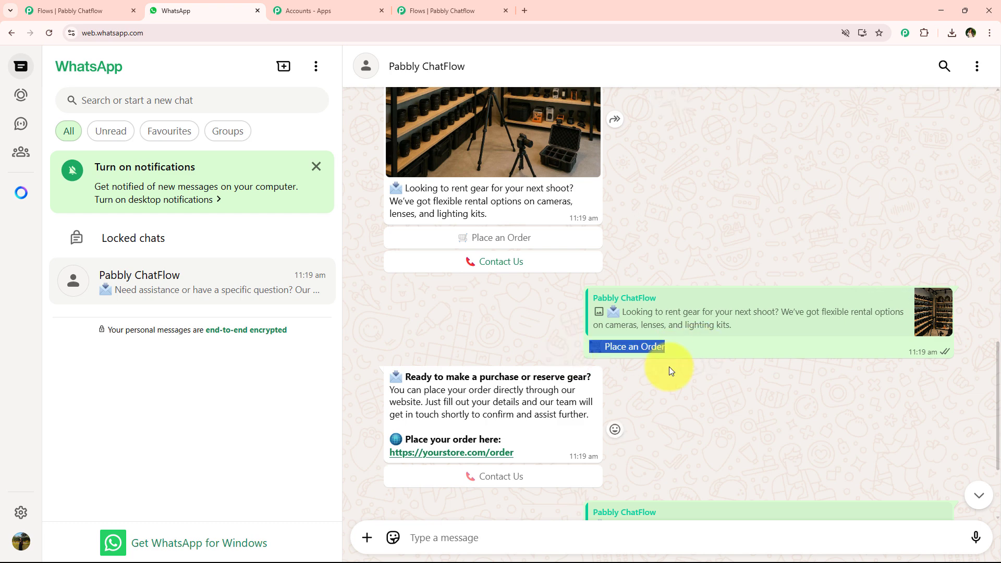
left_click(481, 7)
left_click(494, 405)
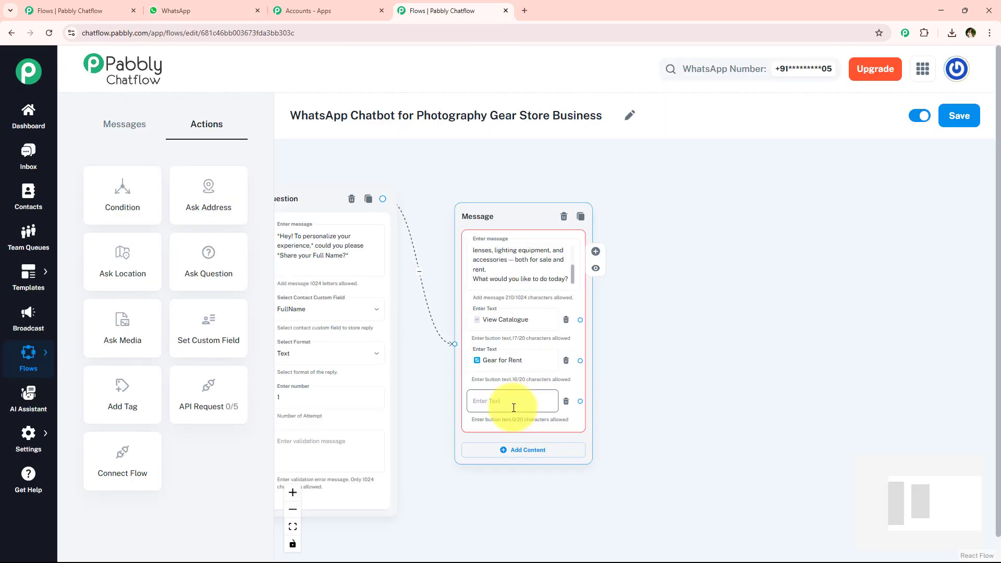
left_click(513, 402)
key("ctrl+v")
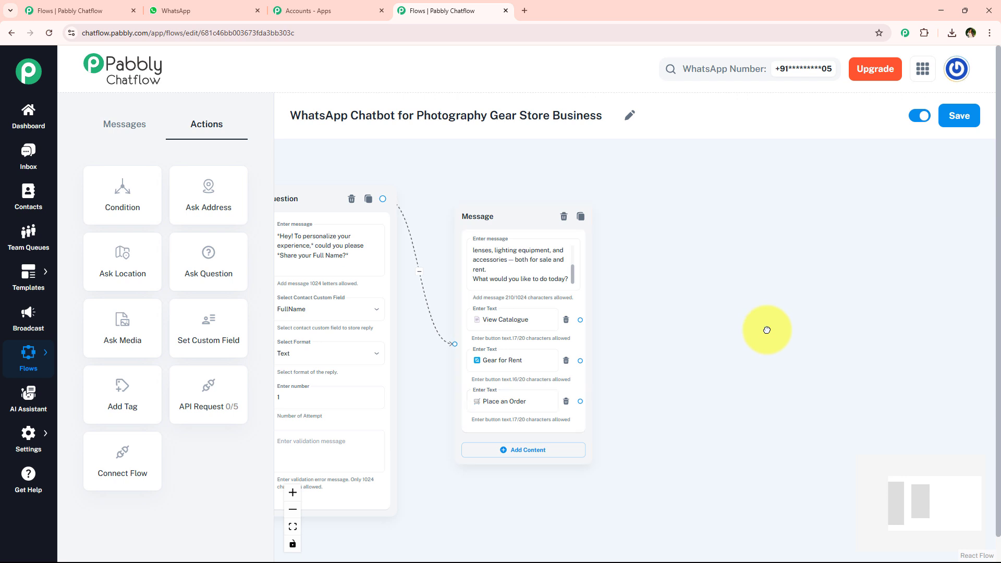
left_click(606, 360)
scroll(496, 334, "down", 1)
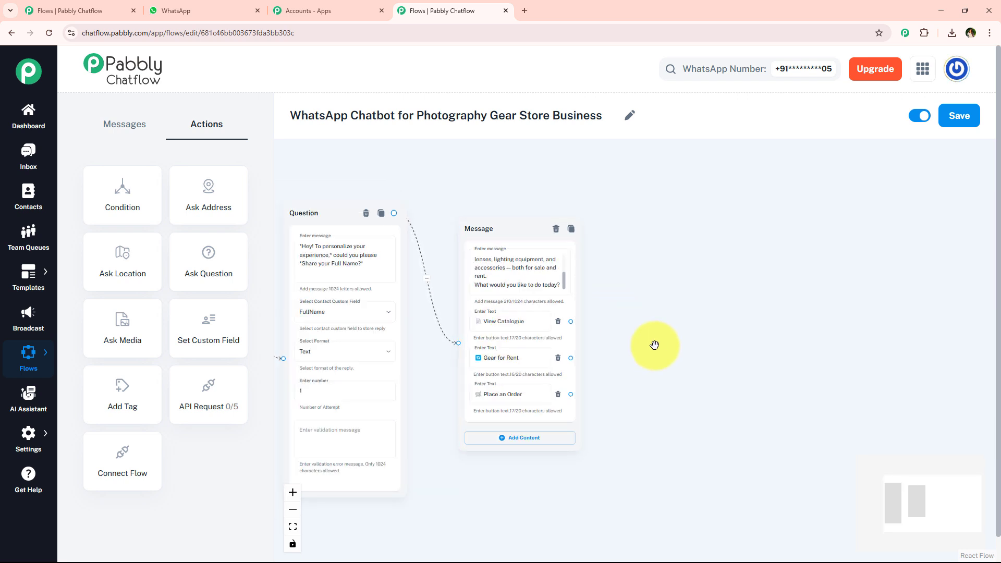
scroll(655, 345, "up", 4)
left_click_drag(646, 350, 670, 362)
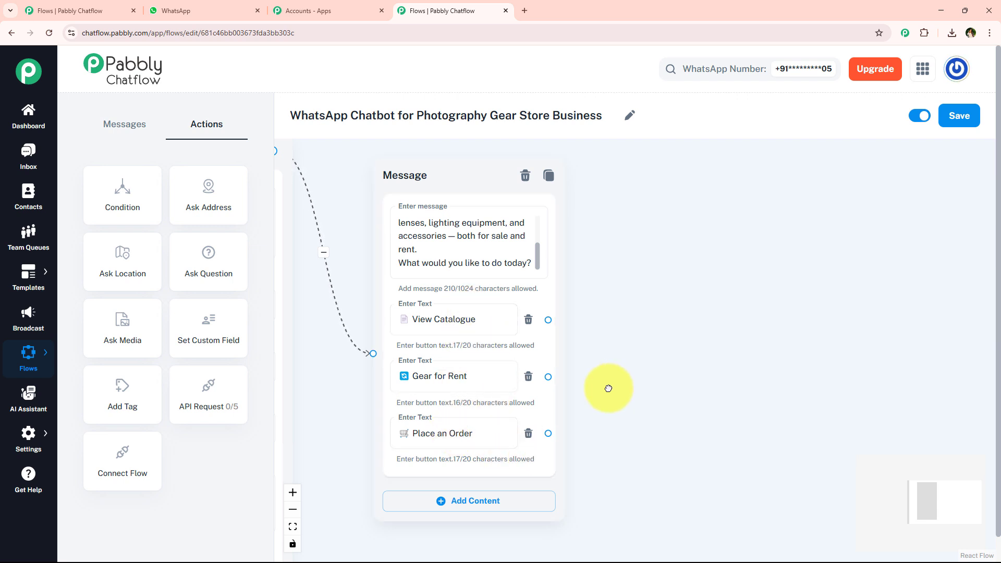
left_click_drag(622, 382, 587, 405)
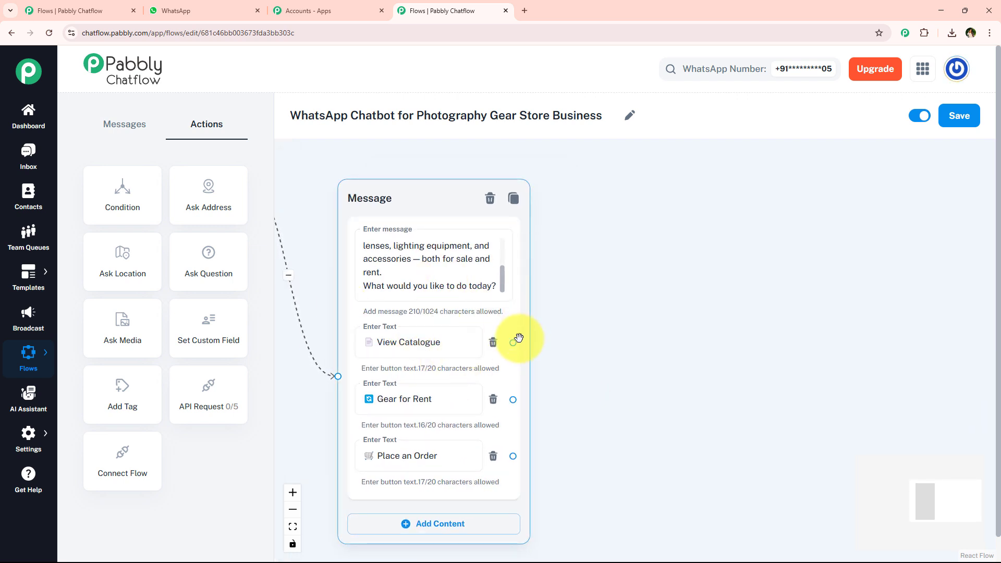
Connect a new Media message to the welcome message's View Catalogue button and copy the catalogue caption from the WhatsApp chat
left_click_drag(513, 342, 670, 194)
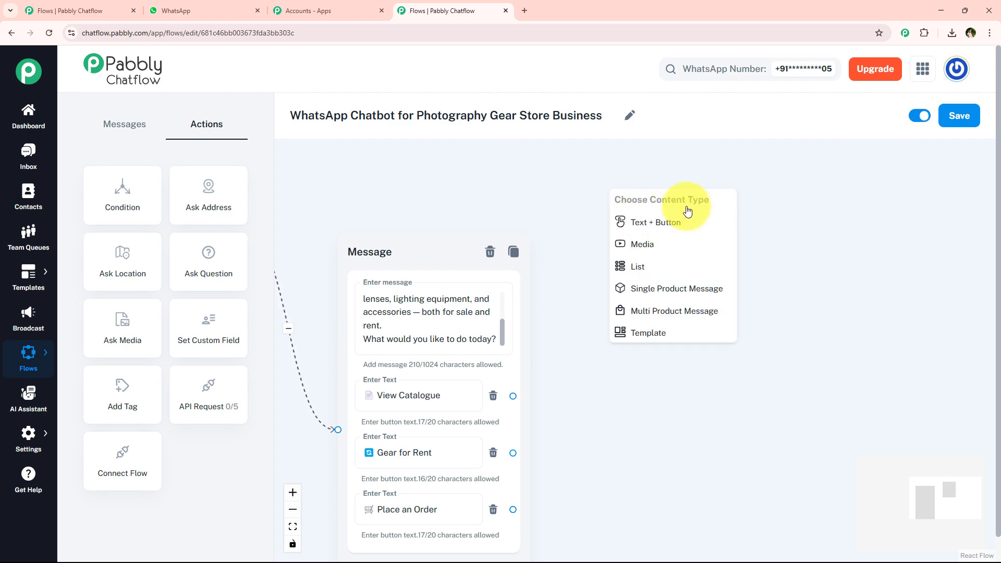
left_click(699, 244)
left_click(219, 11)
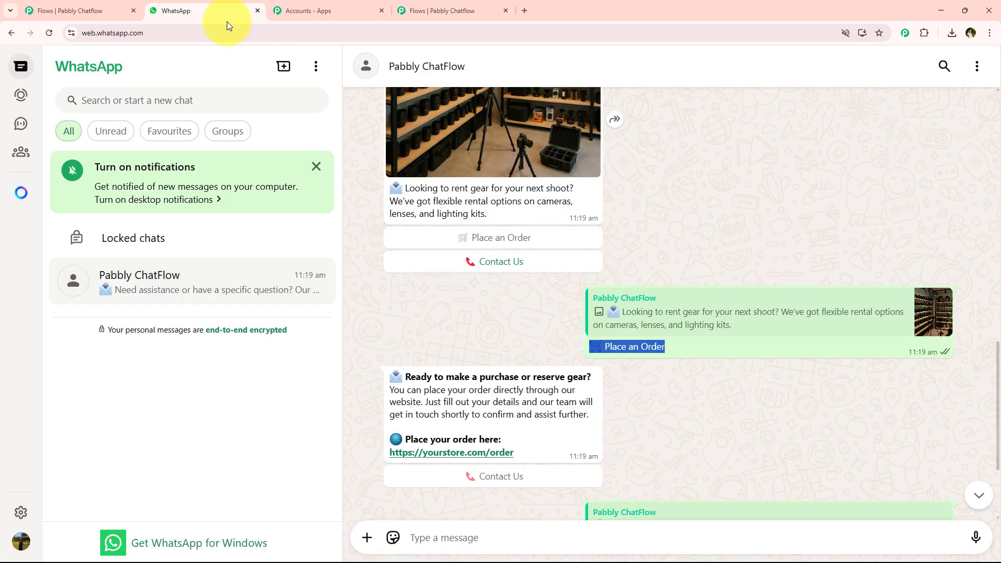
scroll(482, 383, "up", 5)
scroll(482, 383, "up", 8)
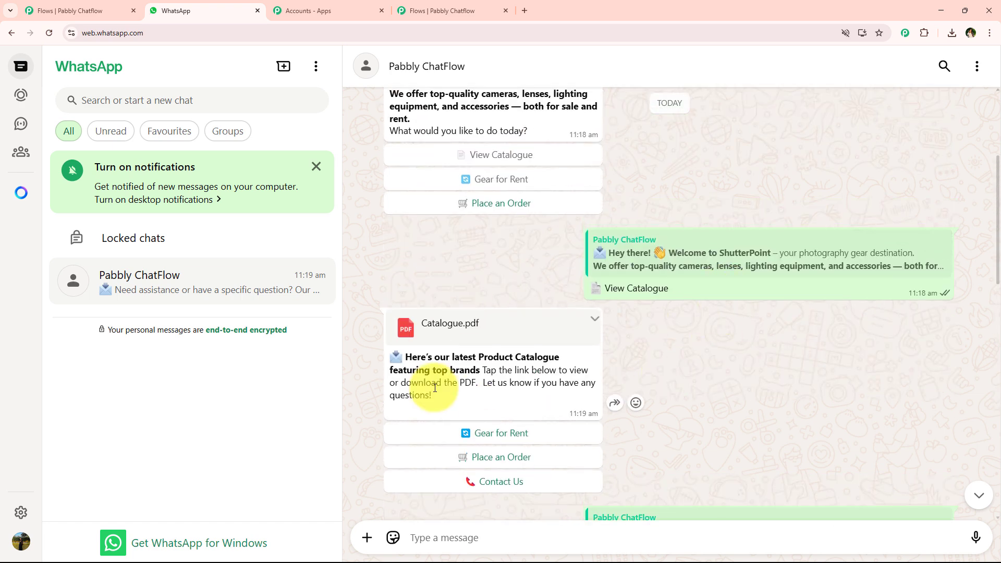
left_click_drag(433, 396, 382, 359)
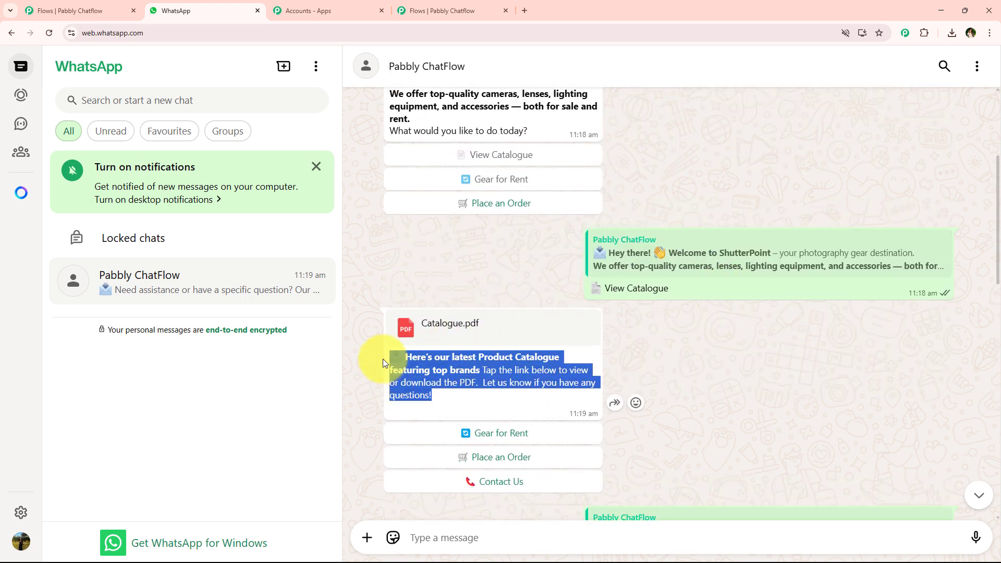
left_click(442, 11)
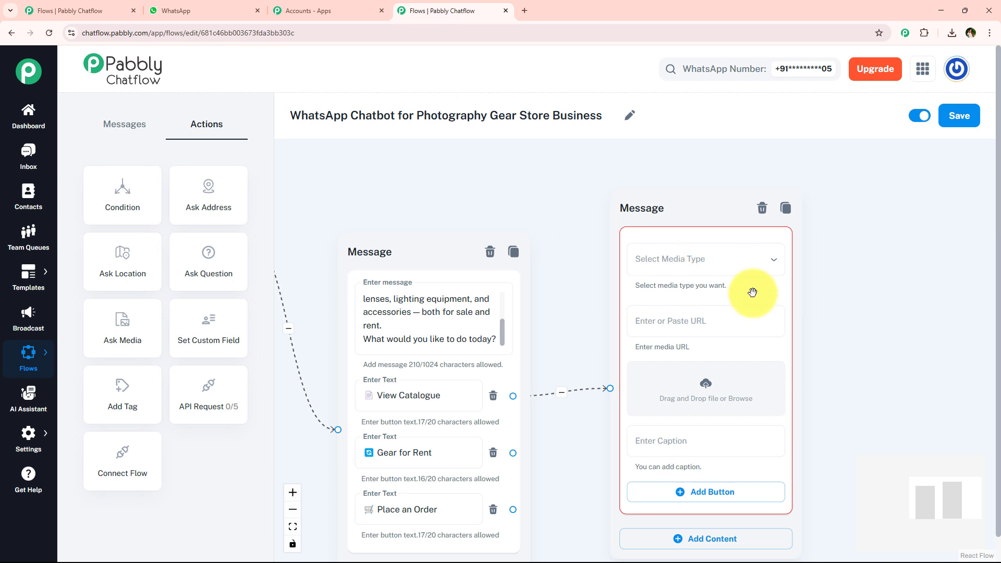
Upload the Catalogue file from the Downloads folder to the new media message
left_click(705, 386)
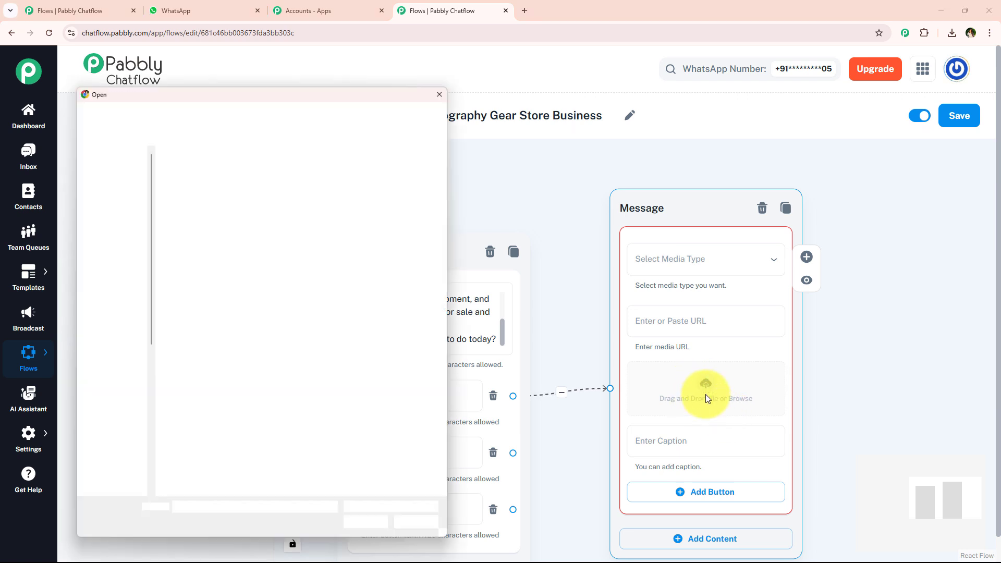
scroll(134, 354, "up", 7)
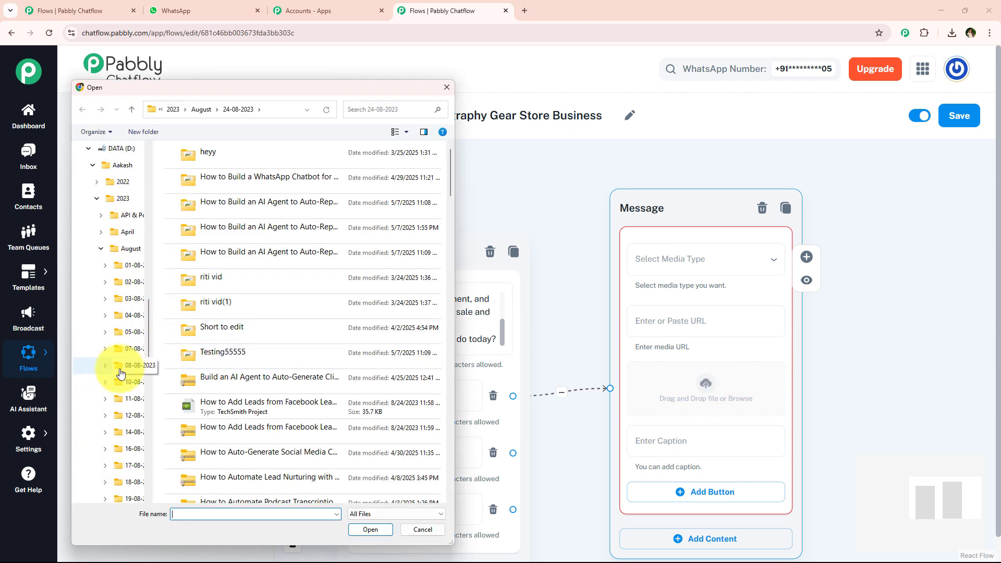
left_click(126, 200)
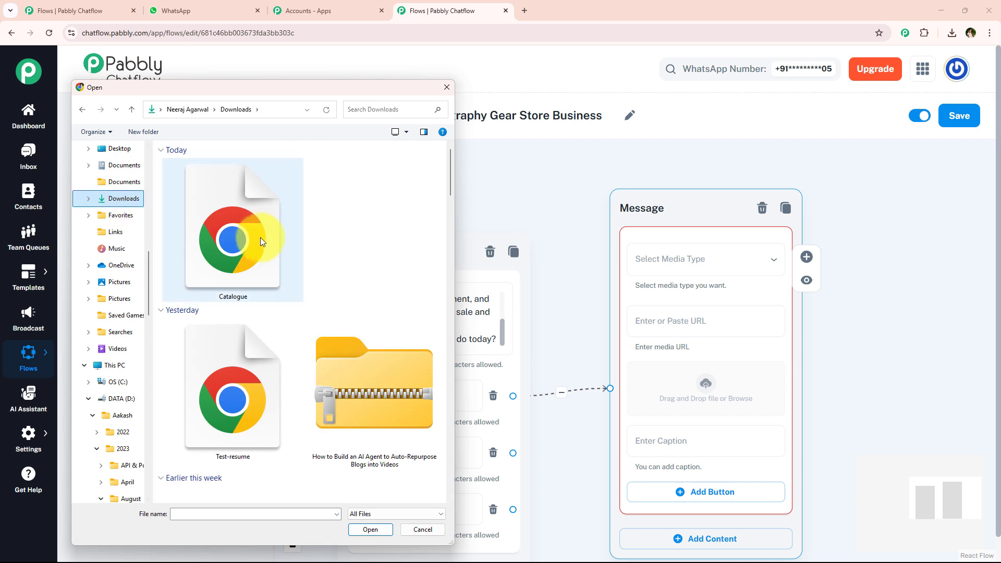
double_click(252, 242)
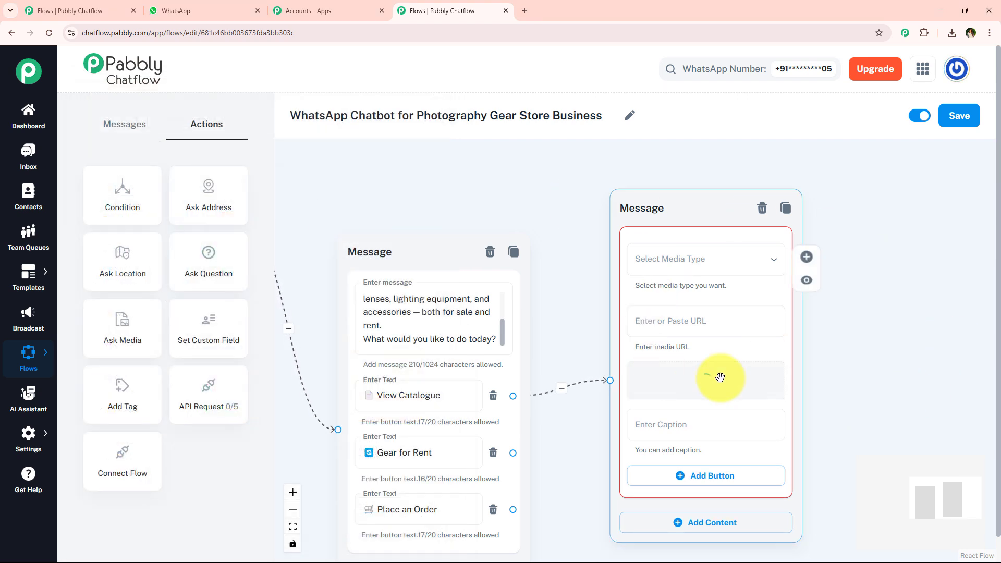
Paste the copied product catalogue text as the caption of the uploaded document
left_click(647, 372)
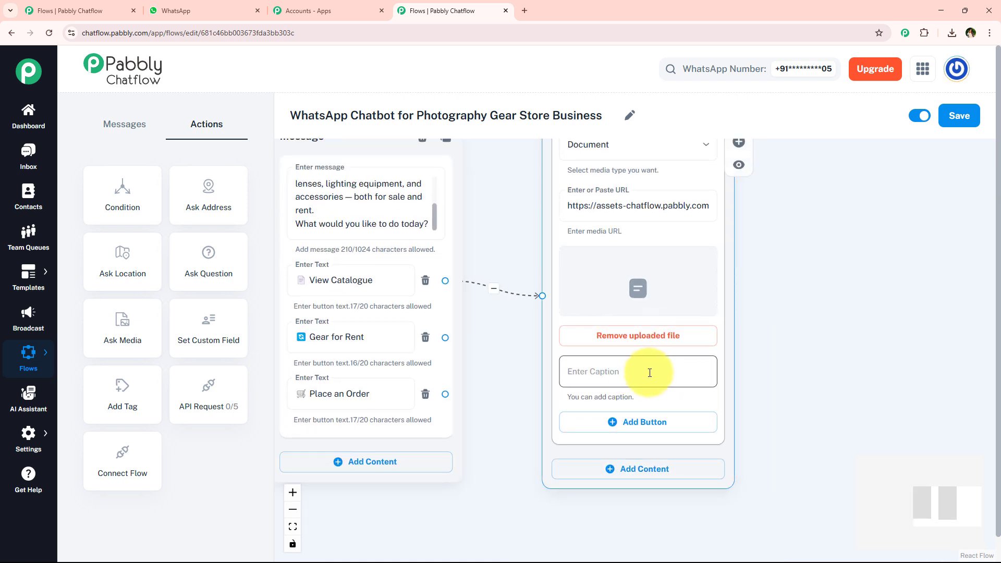
left_click(649, 374)
key("ctrl+v")
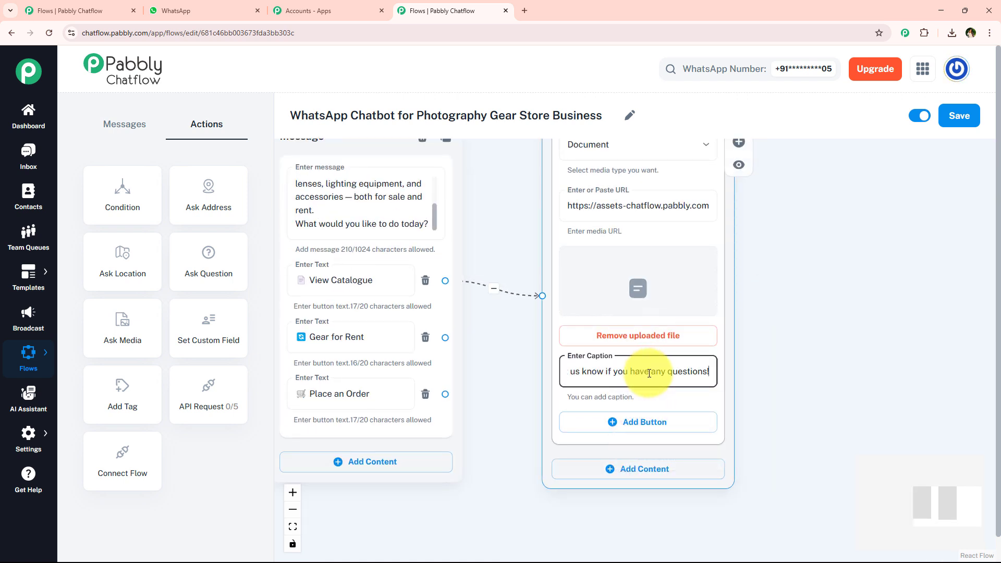
left_click(831, 313)
left_click_drag(763, 269, 766, 365)
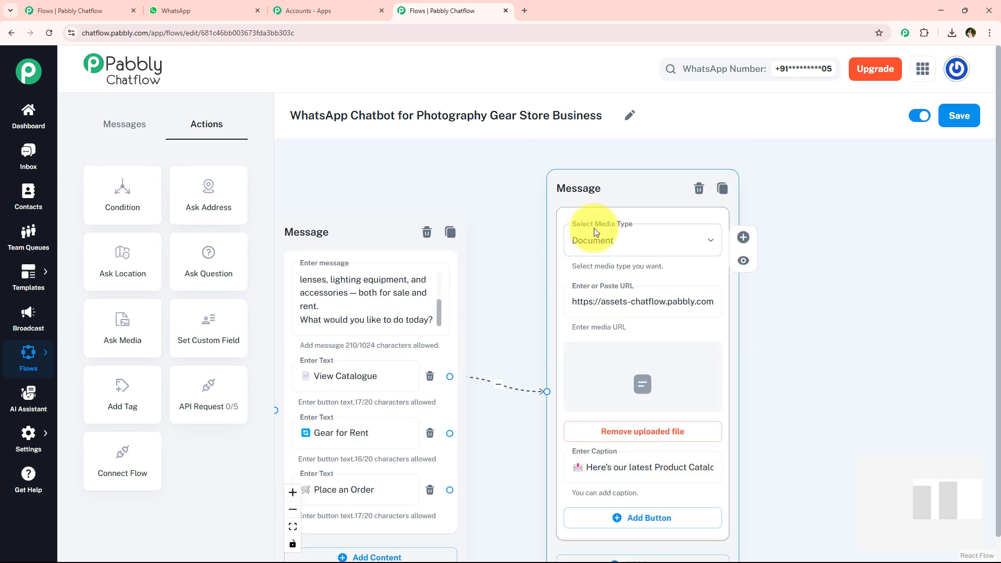
triple_click(667, 301)
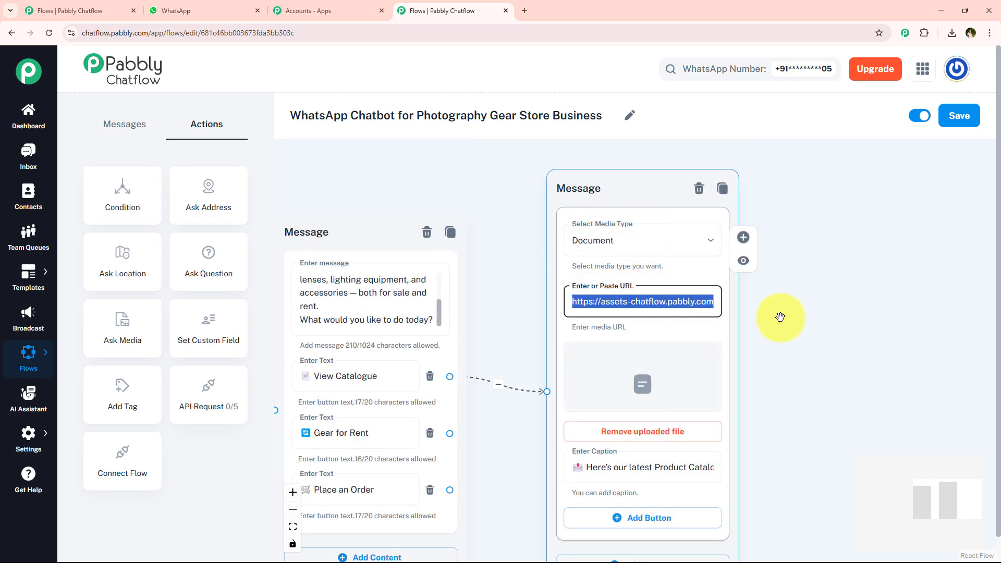
left_click(780, 317)
Move the catalogue media message higher on the canvas, above the level of the welcome message
scroll(800, 319, "down", 3)
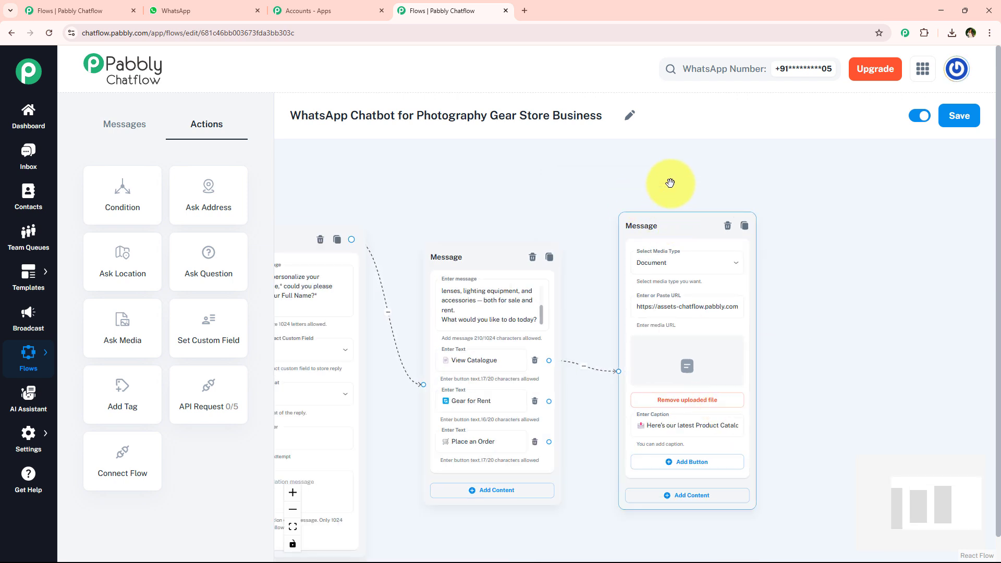
left_click_drag(670, 183, 661, 140)
left_click_drag(821, 362, 702, 339)
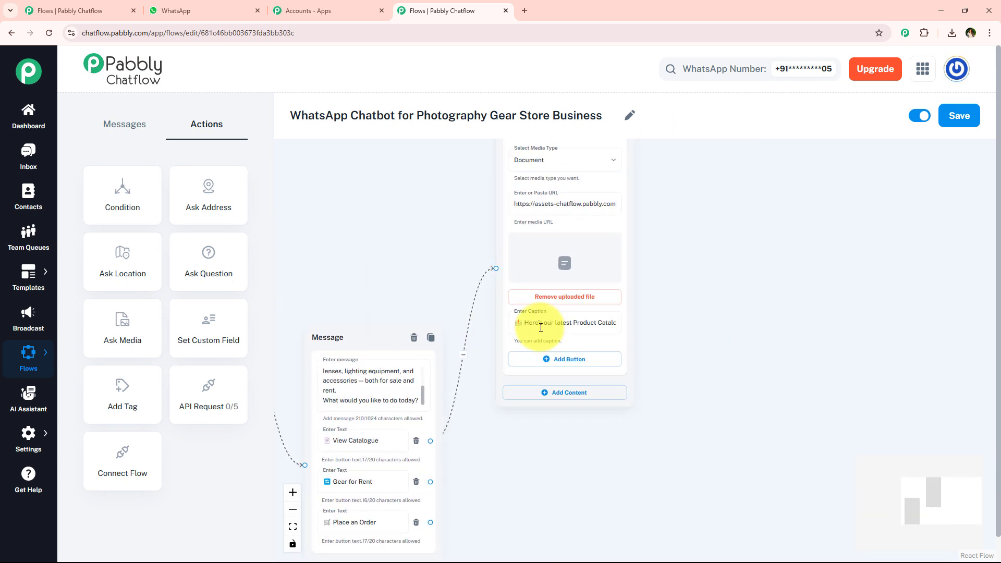
Add three blank buttons to the catalogue message, matching the button set in the WhatsApp chat
left_click(599, 359)
left_click(585, 399)
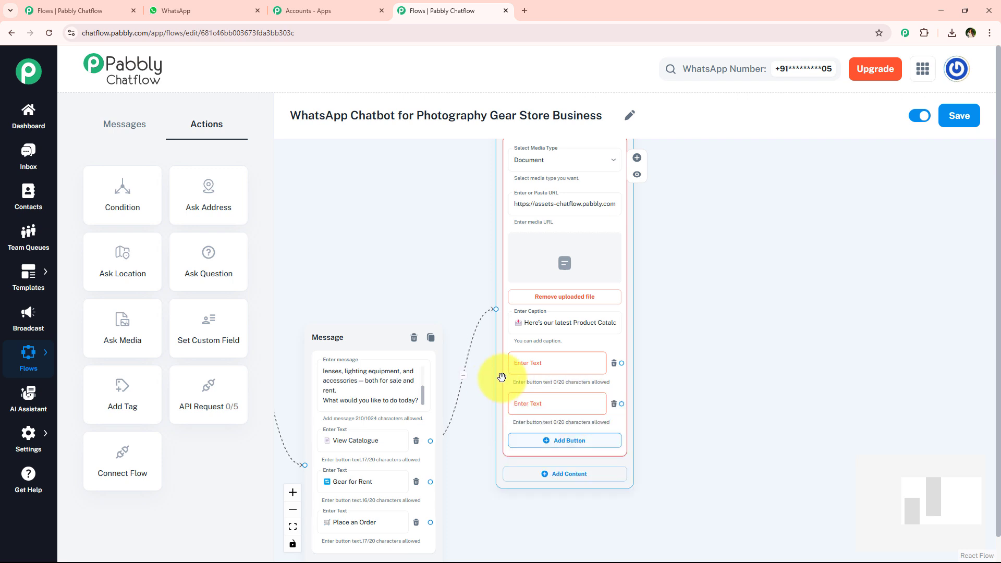
left_click(547, 368)
left_click(476, 425)
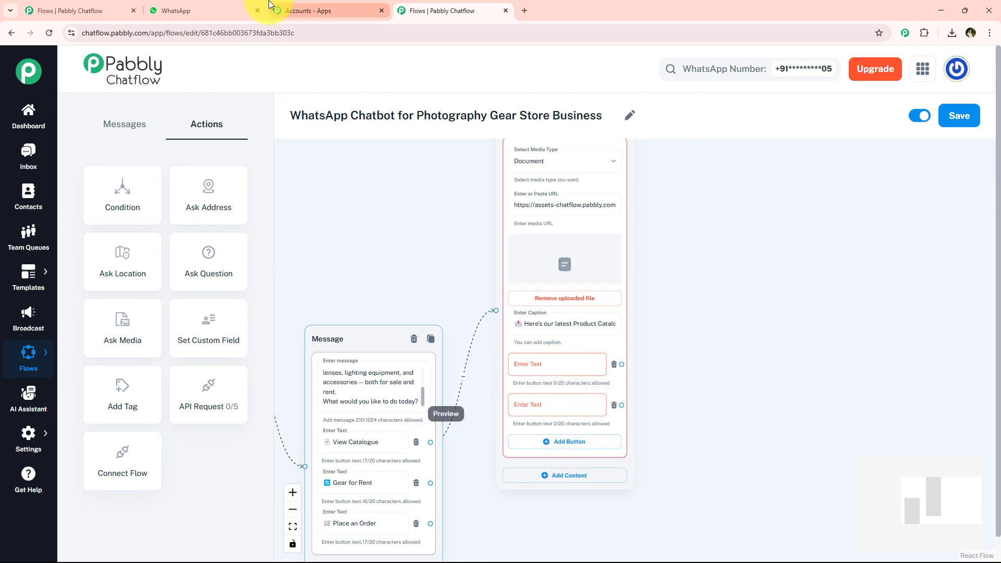
left_click(263, 8)
scroll(500, 313, "down", 3)
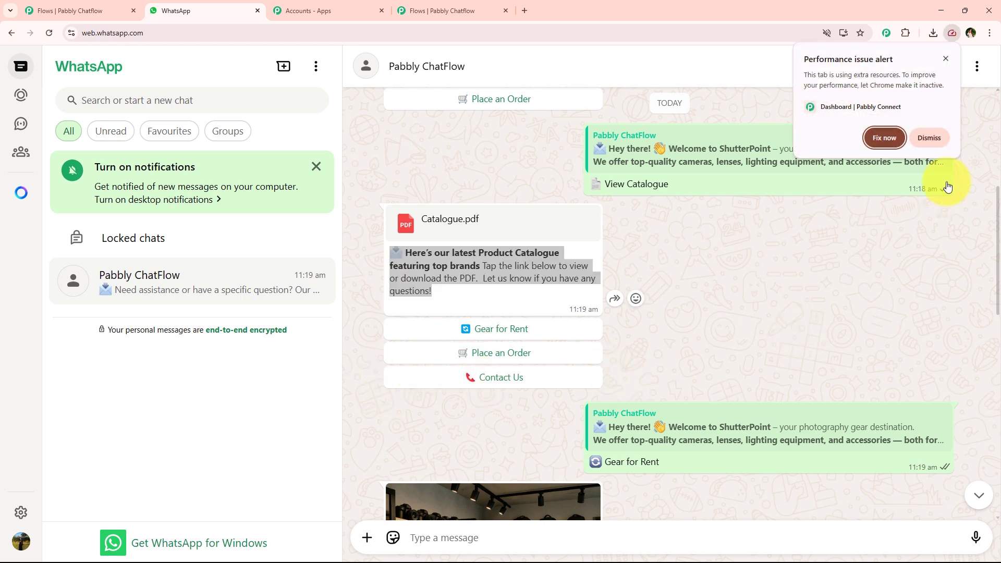
left_click(443, 10)
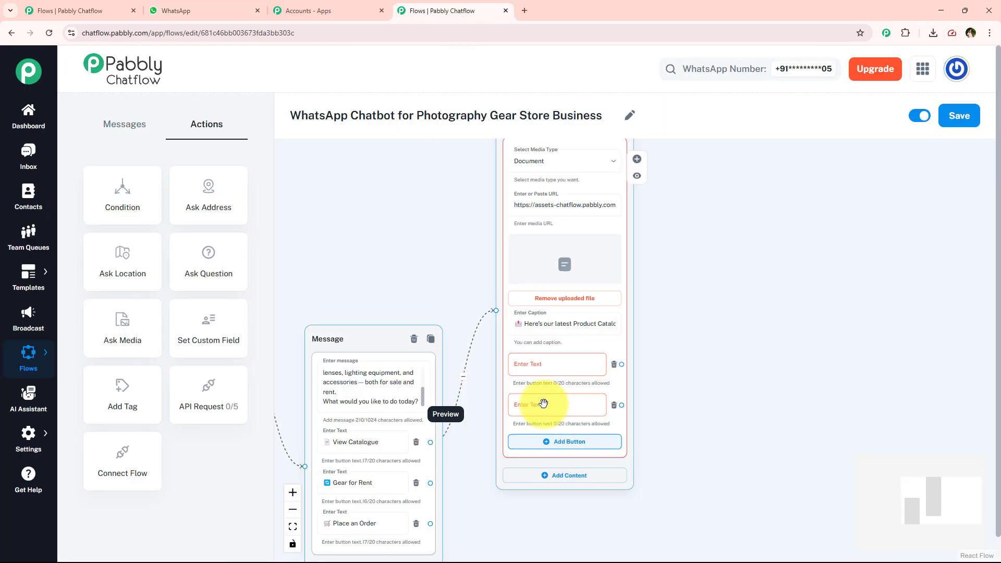
left_click(565, 442)
Label the catalogue message's first two buttons "🔄 Gear for Rent" and "🛒 Place an Order", copying the texts from the welcome message
scroll(521, 380, "down", 2)
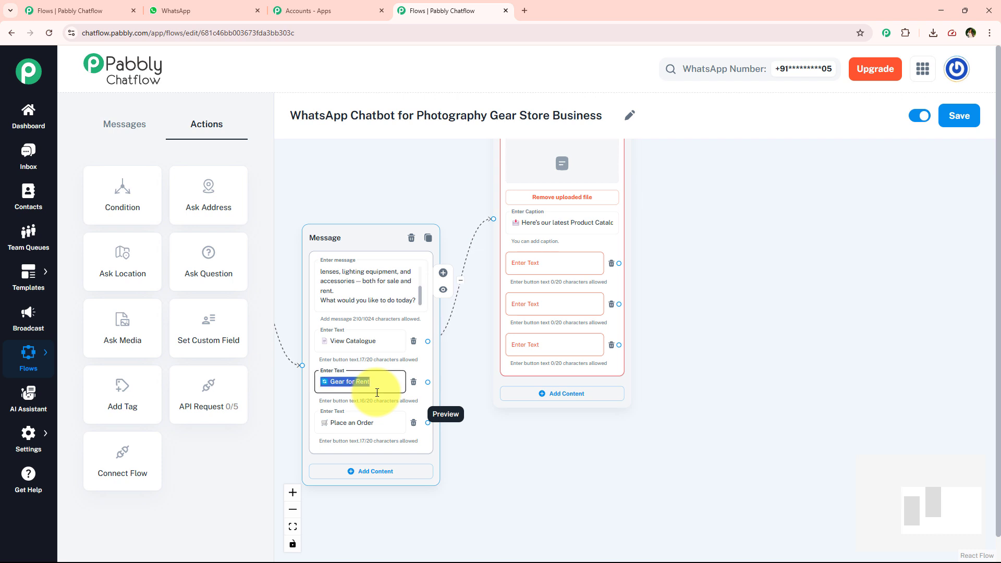
scroll(377, 392, "down", 2)
left_click(532, 292)
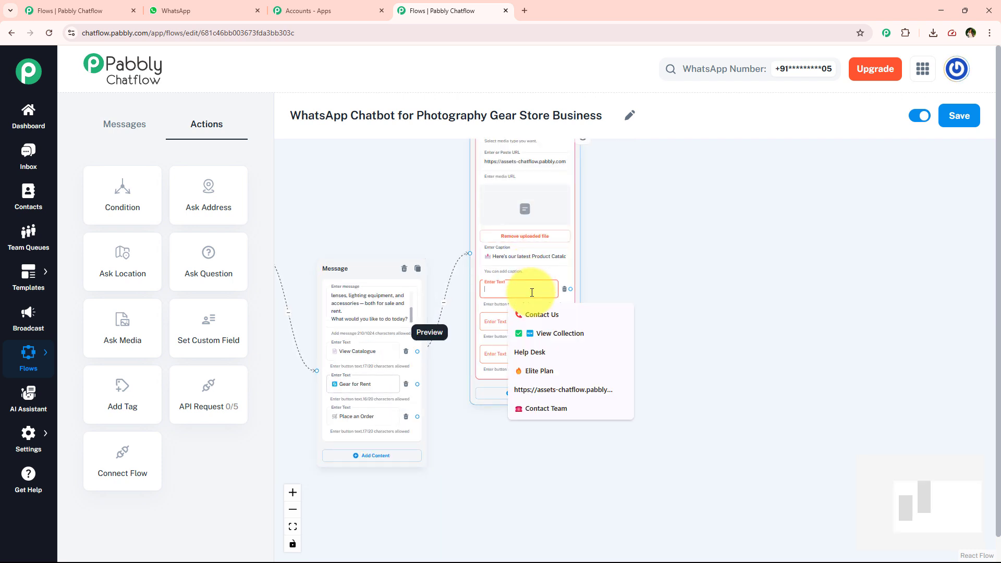
type("🔄 Gear for Rent")
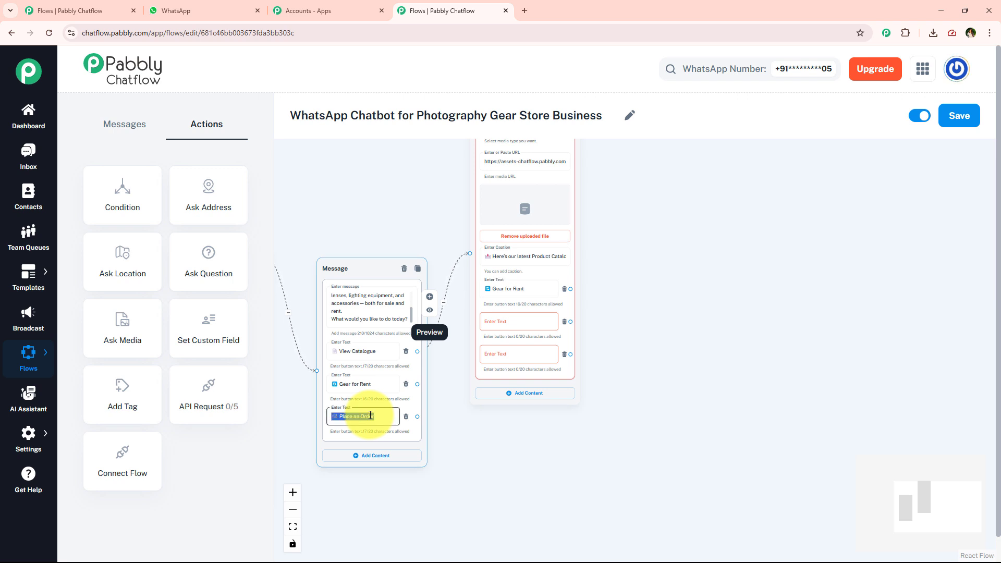
left_click(533, 329)
type("🛒 Place an Order")
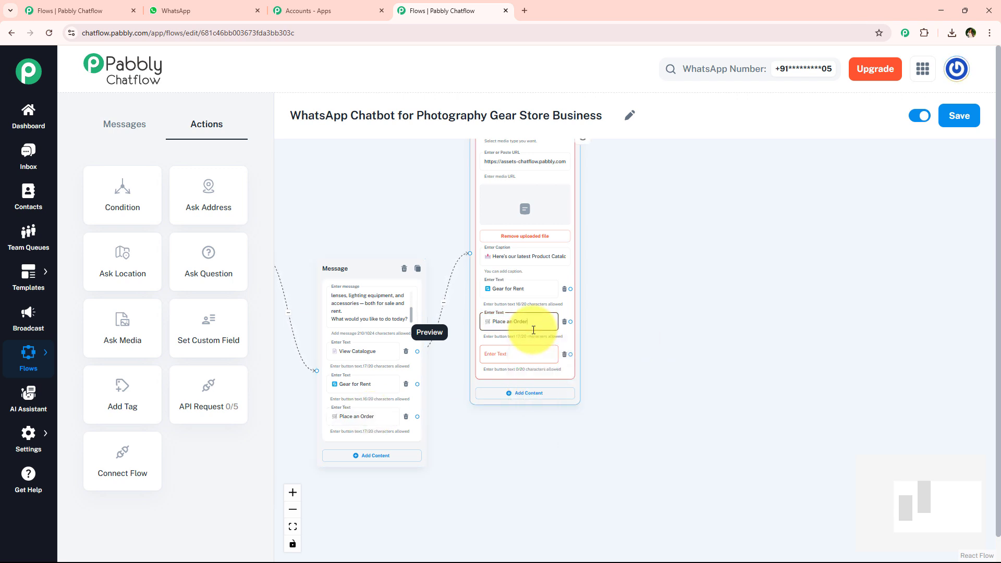
Label the catalogue message's third button "📞 Contact Us", removing the extra check mark emoji
left_click(516, 354)
left_click(534, 378)
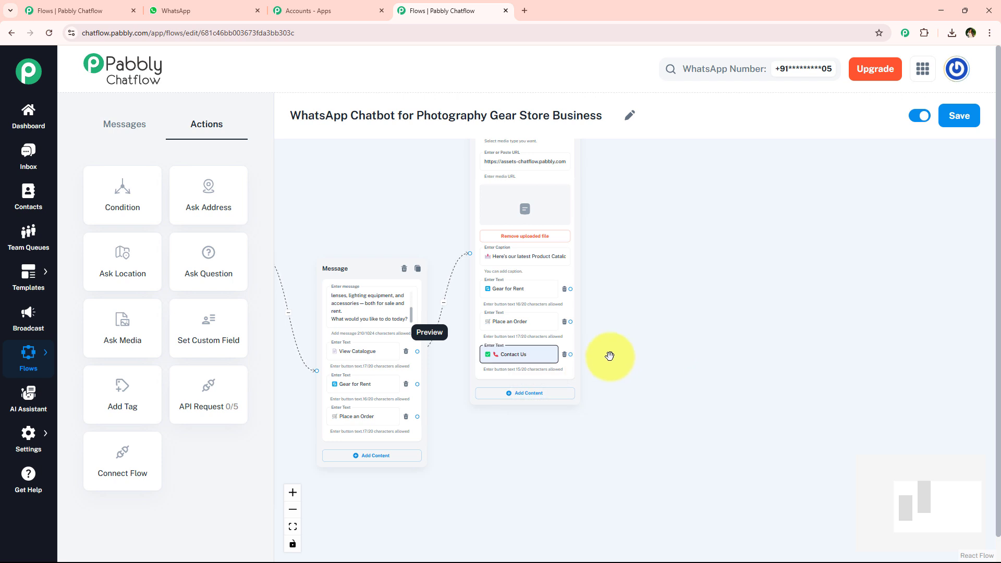
key("BackSpace")
key("BackSpace")
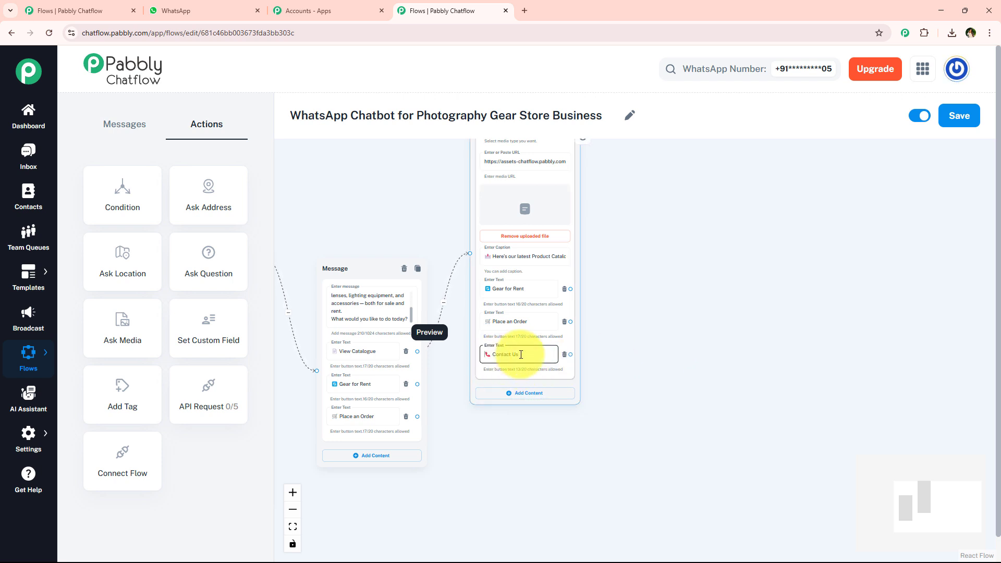
left_click(662, 348)
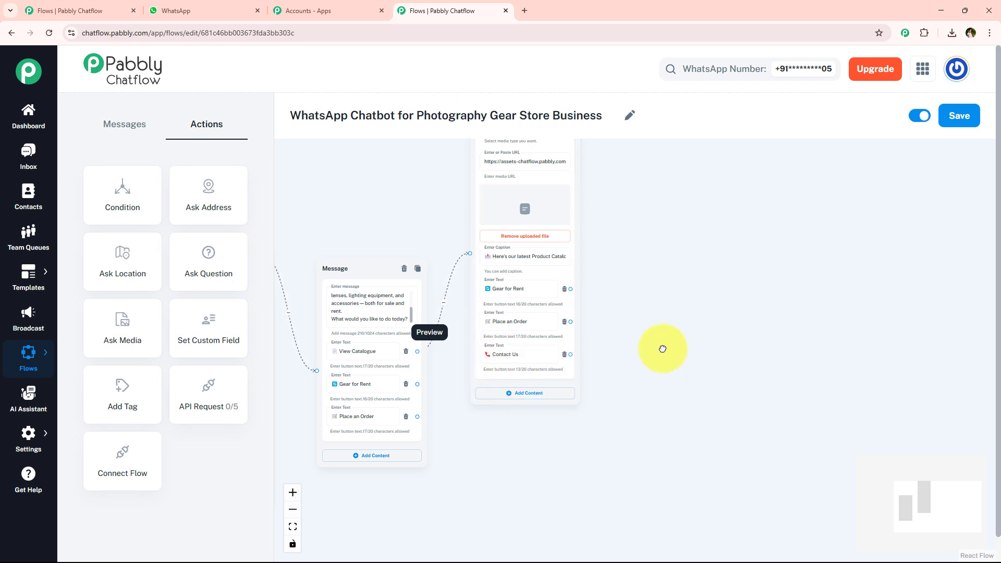
Copy the "Looking to rent gear for your next shoot?" caption under the gear photo in the WhatsApp chat and return to the flow
left_click(357, 384)
scroll(358, 384, "up", 2)
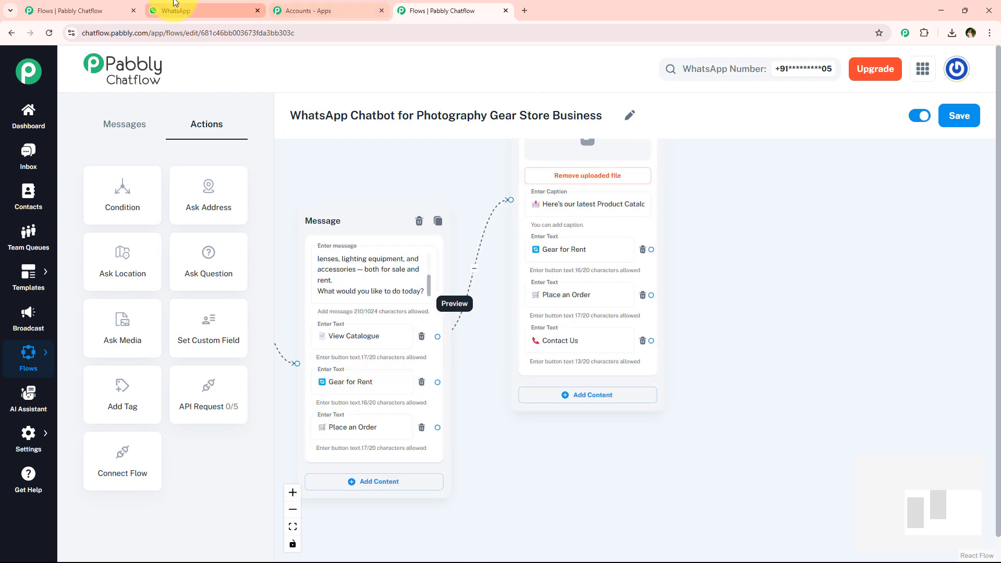
left_click(156, 11)
scroll(626, 358, "down", 3)
scroll(625, 359, "down", 5)
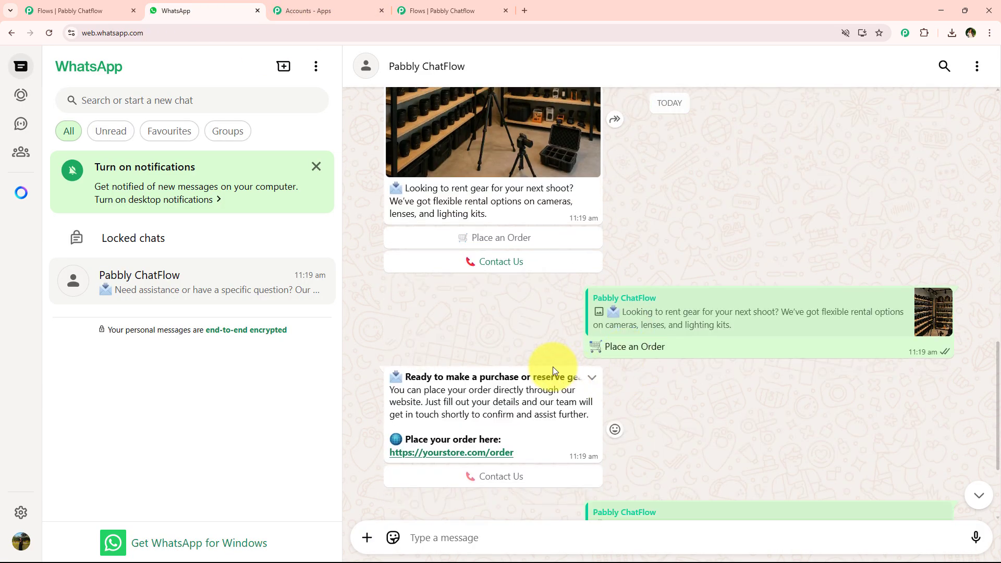
scroll(398, 306, "up", 1)
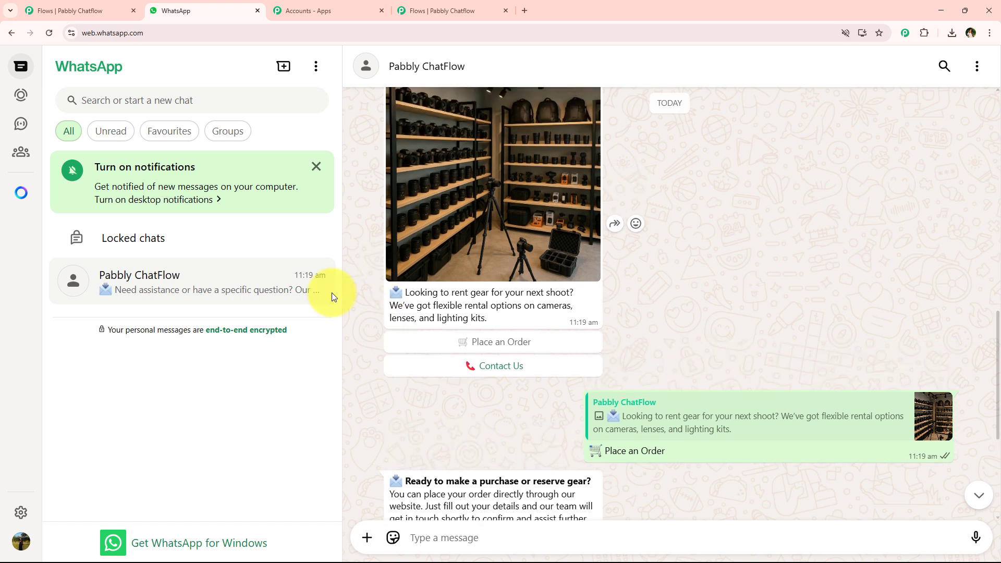
left_click_drag(493, 321, 394, 297)
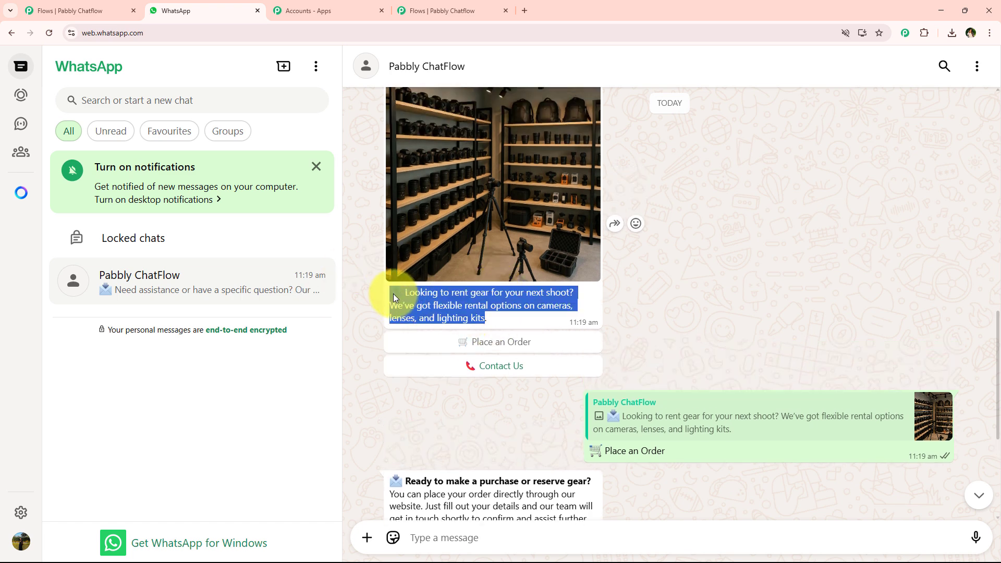
scroll(425, 214, "up", 4)
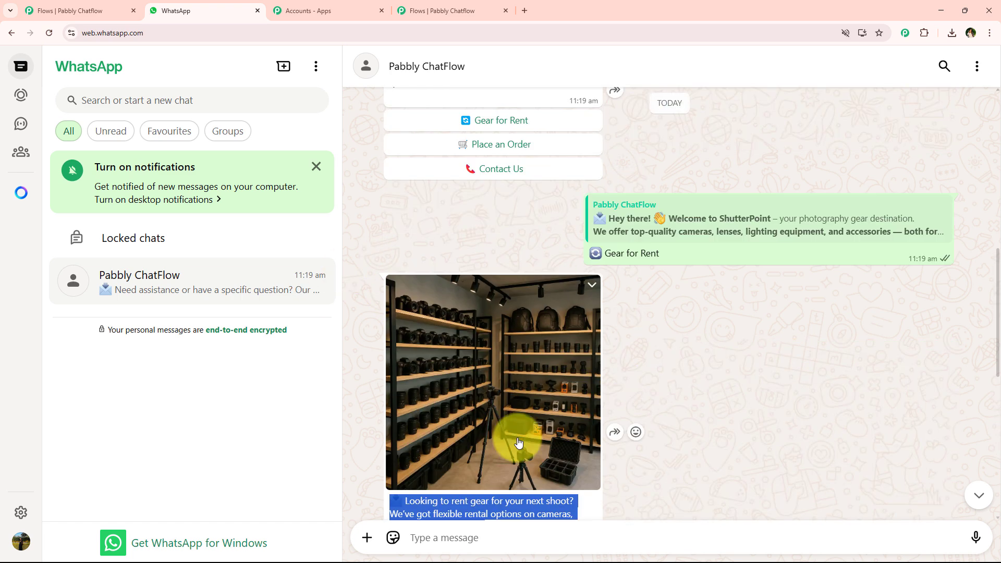
left_click(443, 11)
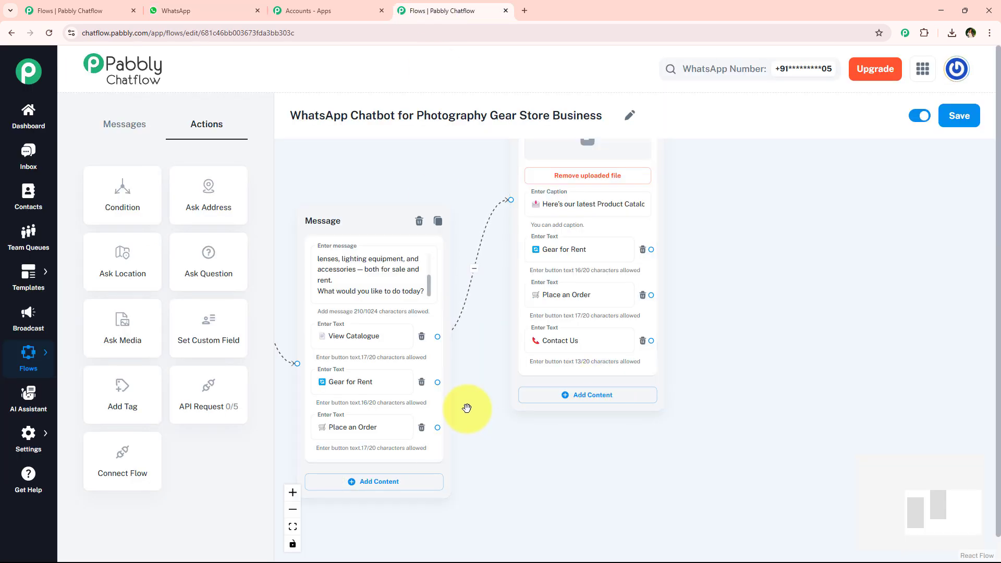
Connect a new Media message to the welcome message's Gear for Rent button
left_click_drag(438, 382, 527, 453)
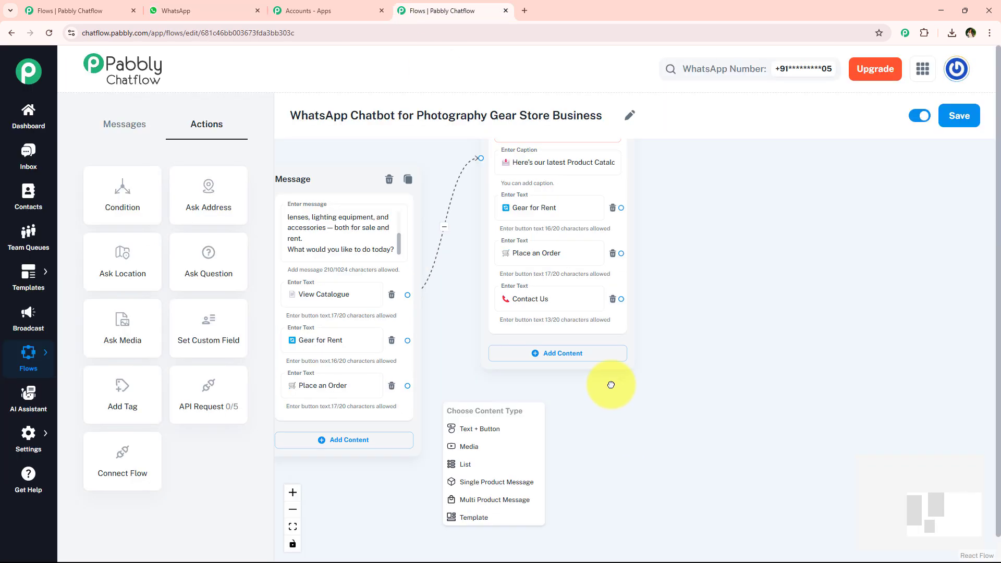
left_click(476, 379)
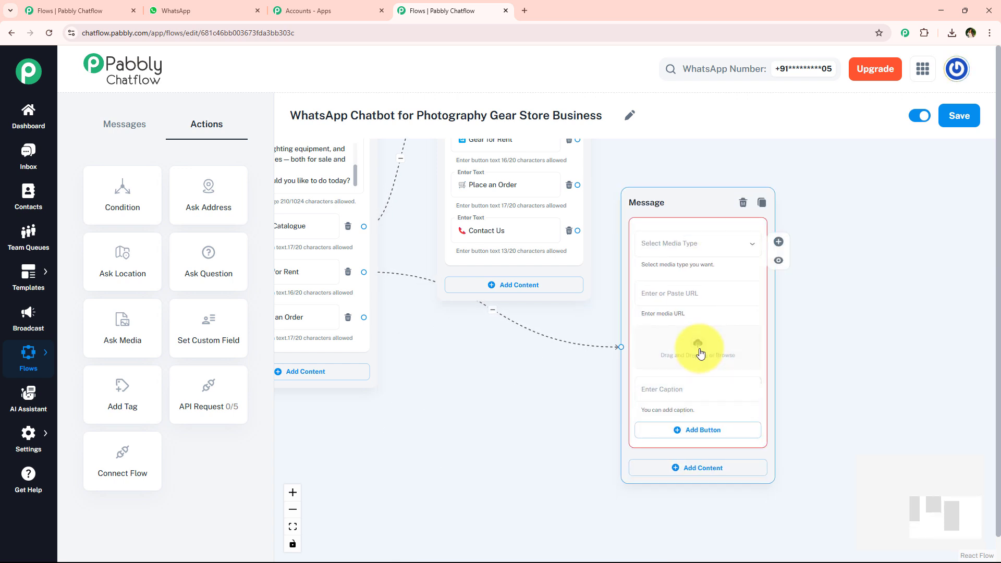
scroll(700, 354, "down", 1)
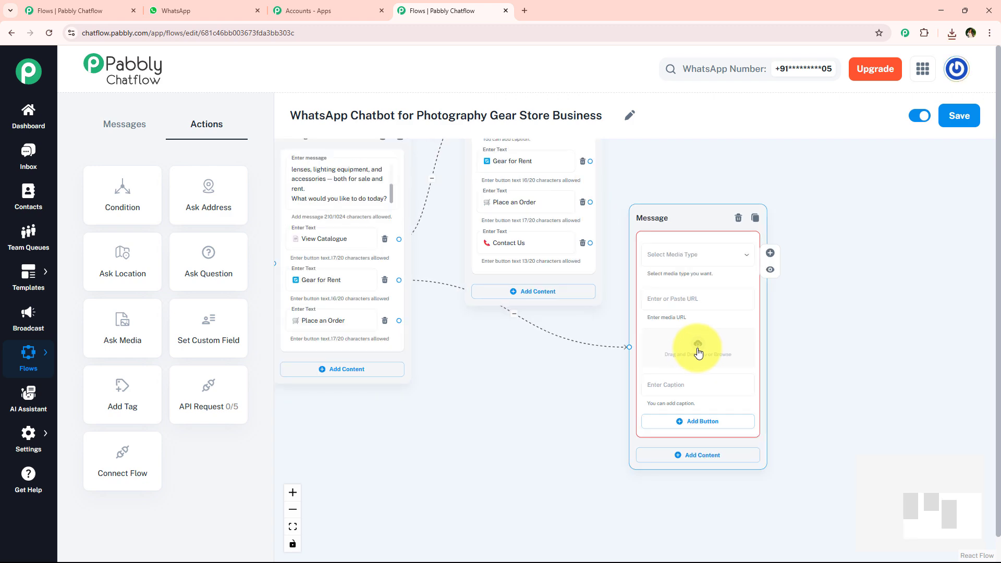
Upload the Rent image from Downloads as the media of the new message linked to Gear for Rent
left_click(698, 353)
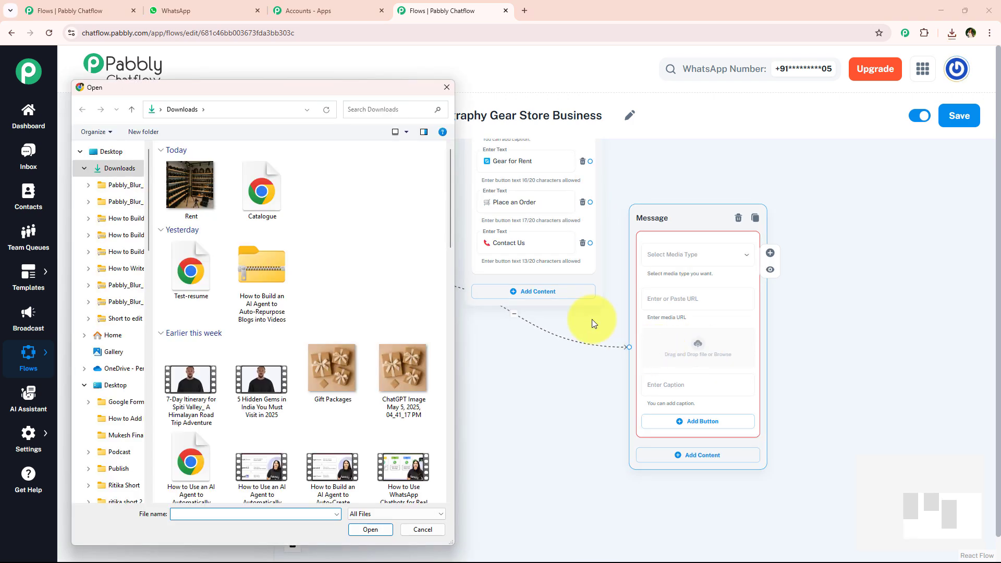
left_click(197, 186)
double_click(197, 185)
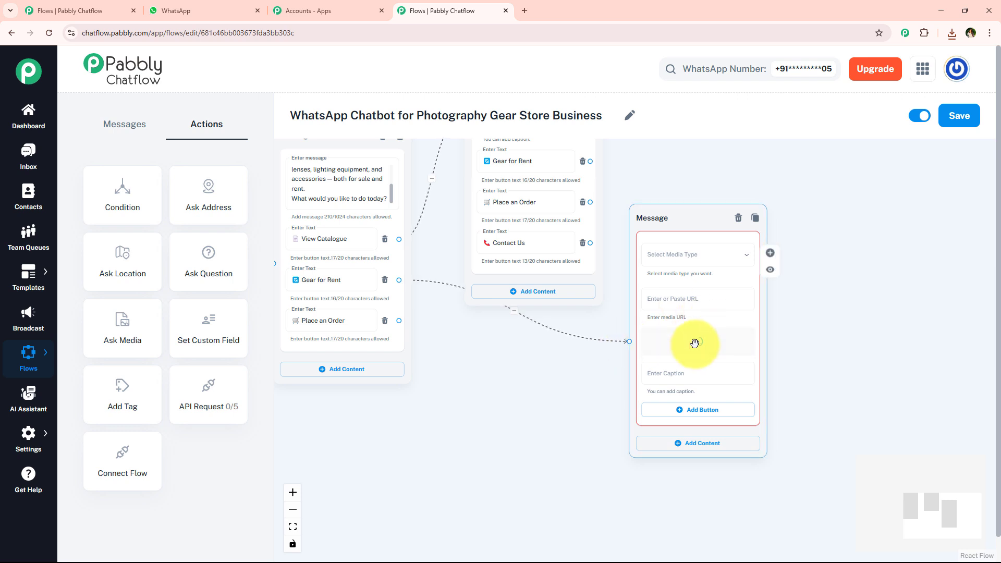
scroll(696, 341, "up", 3)
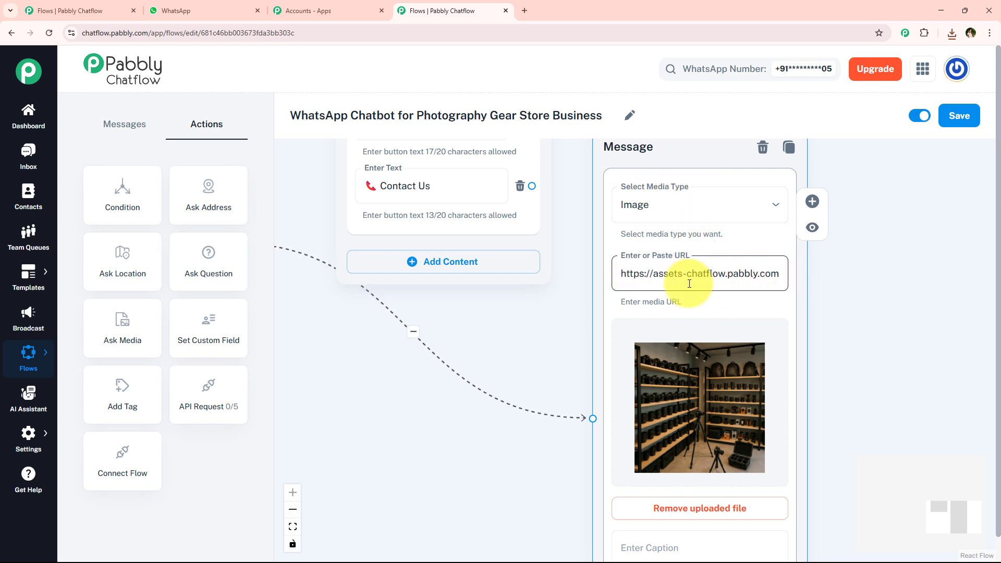
scroll(828, 357, "down", 2)
scroll(883, 313, "down", 2)
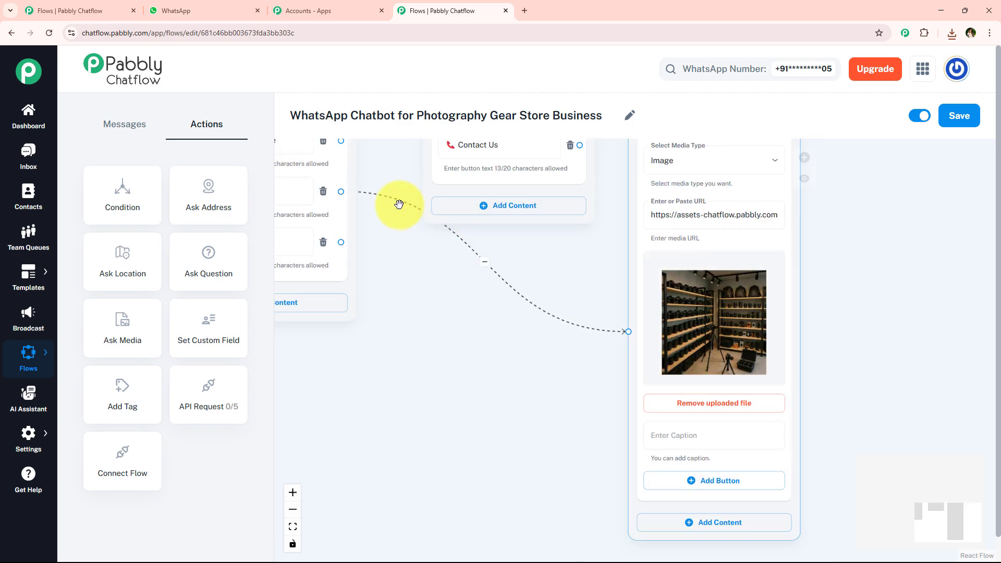
Paste the copied "Looking to rent gear for your next shoot?" text as the image message's caption
left_click(222, 13)
left_click(439, 13)
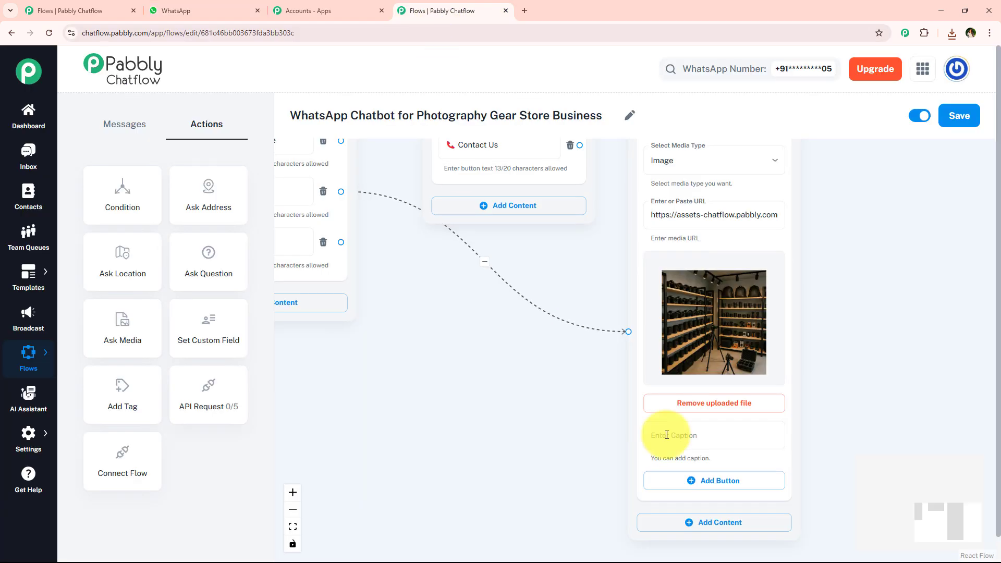
left_click(675, 431)
key("ctrl+v")
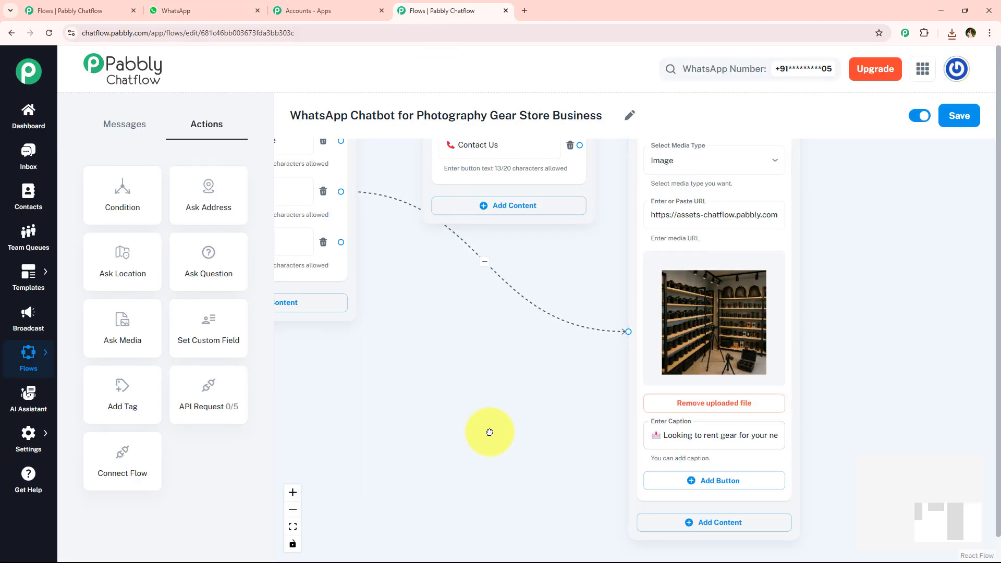
Check the reply buttons under the gear photo in the WhatsApp chat and return to the flow
left_click(224, 10)
left_click(719, 257)
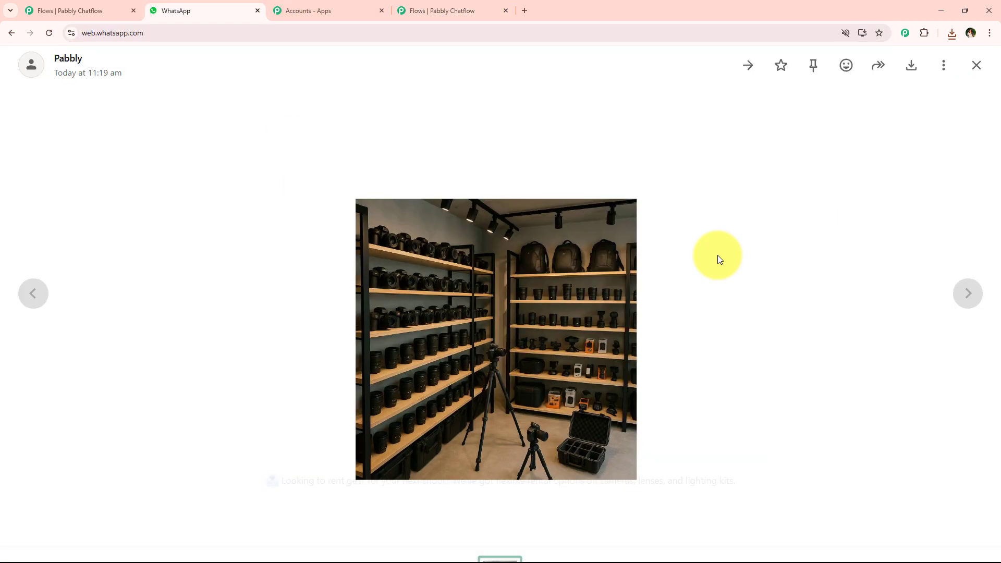
scroll(679, 355, "down", 1)
scroll(680, 351, "down", 4)
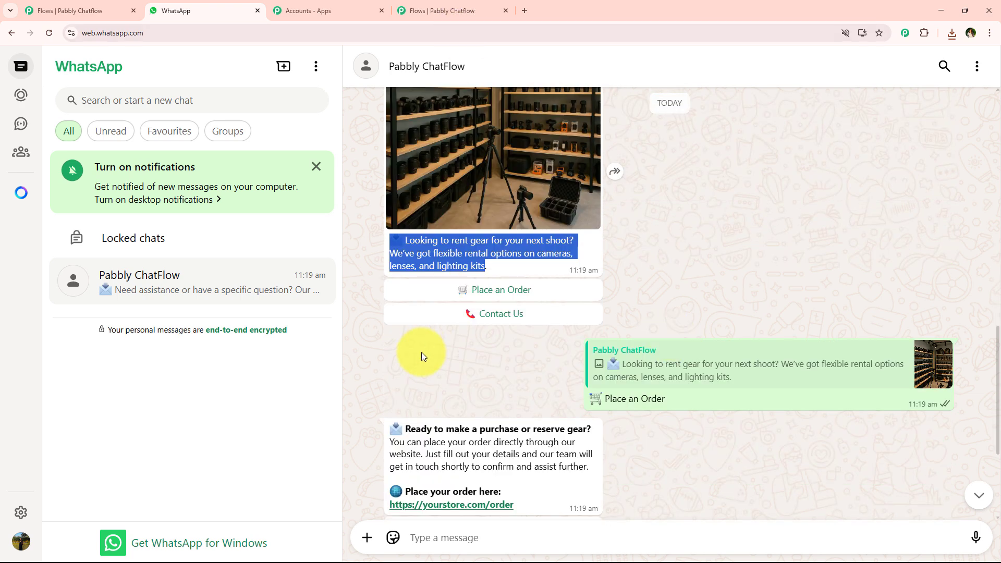
left_click(452, 298)
left_click_drag(453, 291, 587, 289)
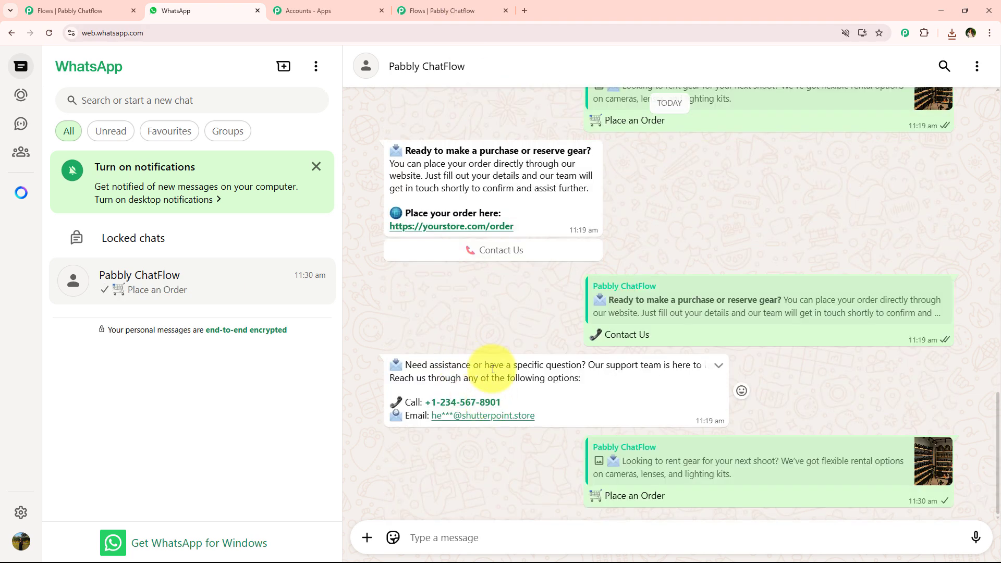
scroll(527, 344, "up", 5)
left_click(433, 10)
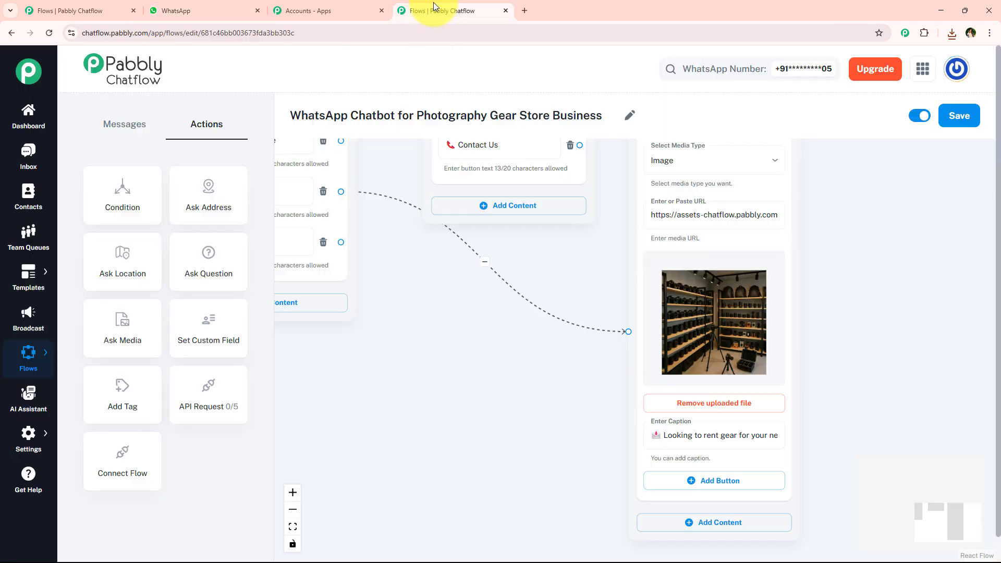
Add two buttons to the rental message, labelled "🛒 Place an Order" and "📞 Contact Us" with texts copied from the catalogue message
left_click(703, 476)
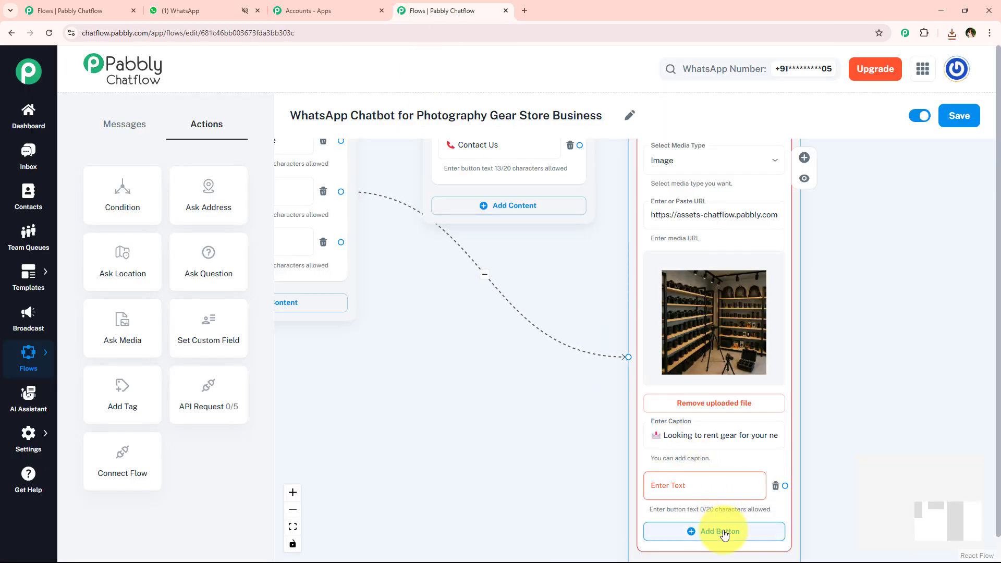
left_click(719, 531)
scroll(608, 331, "down", 3)
scroll(545, 291, "down", 1)
left_click_drag(545, 291, 527, 329)
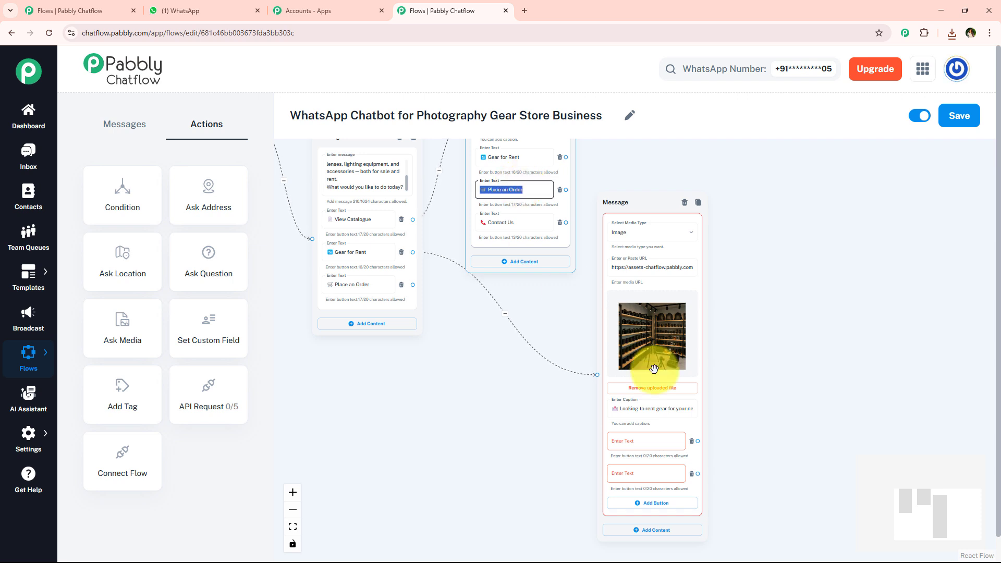
left_click(640, 442)
left_click(517, 228)
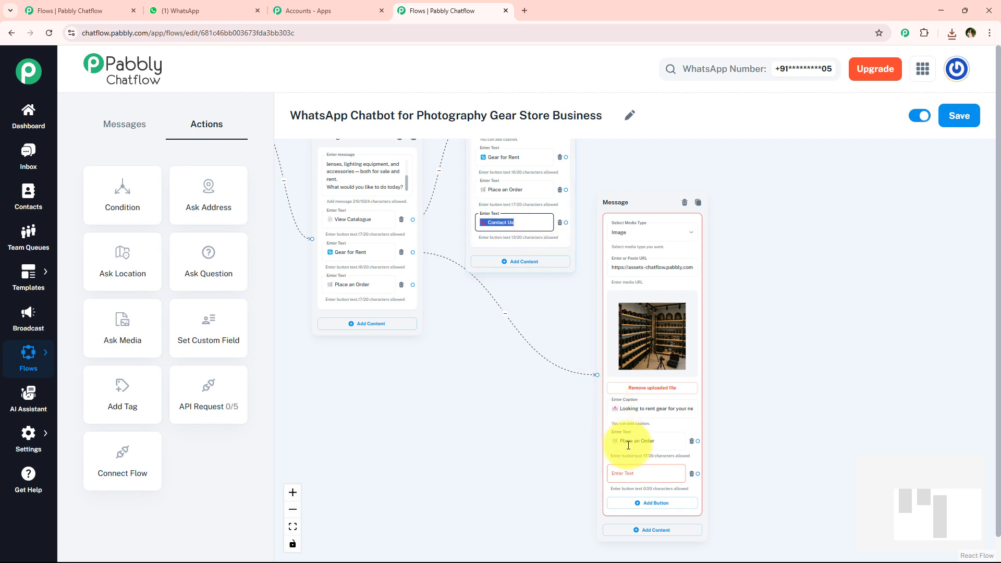
left_click(642, 470)
type("📞 Contact Us")
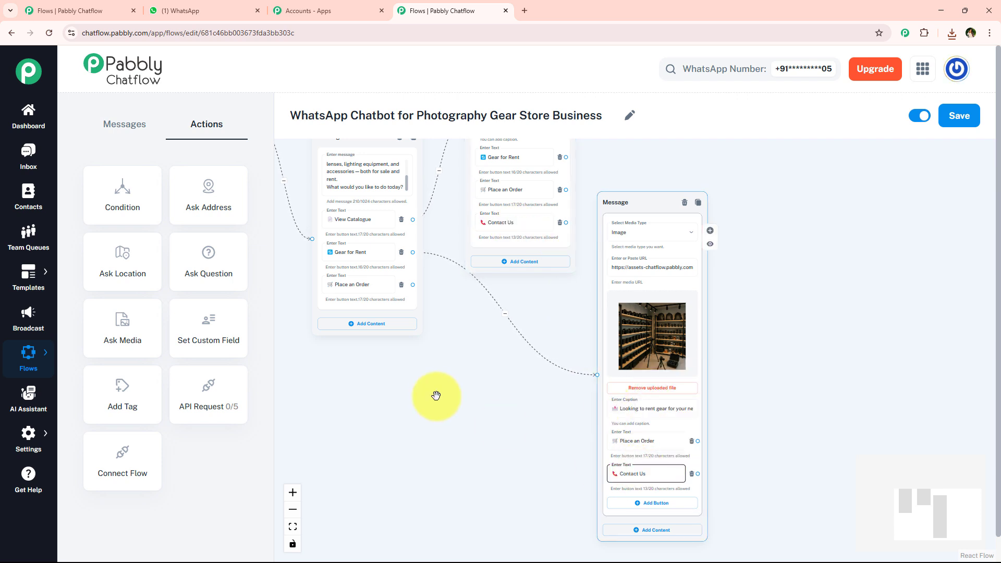
Move the rental message up beside the catalogue message and connect a new text message to the welcome message's Place an Order button
left_click_drag(629, 209, 674, 145)
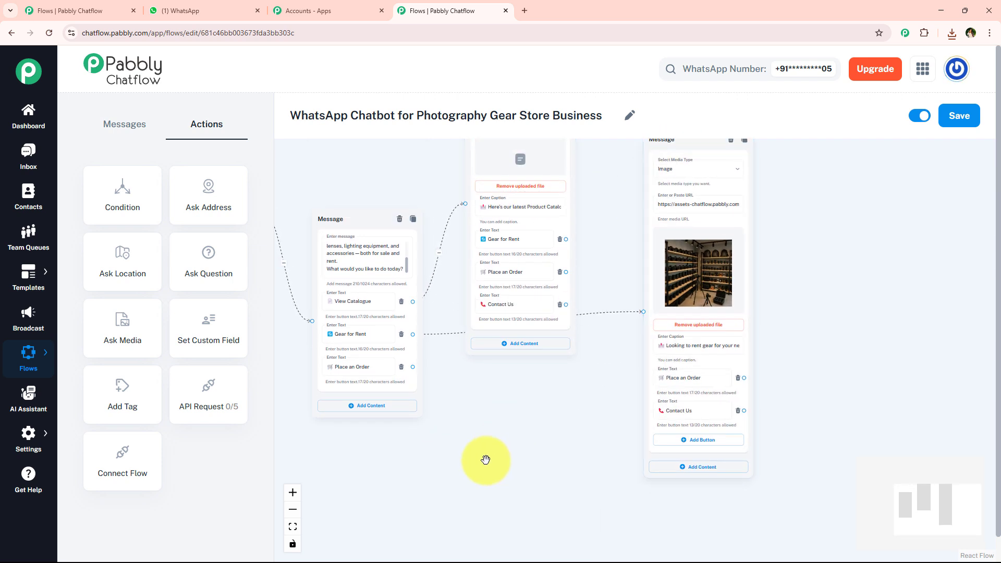
left_click_drag(485, 461, 526, 363)
scroll(386, 287, "up", 2)
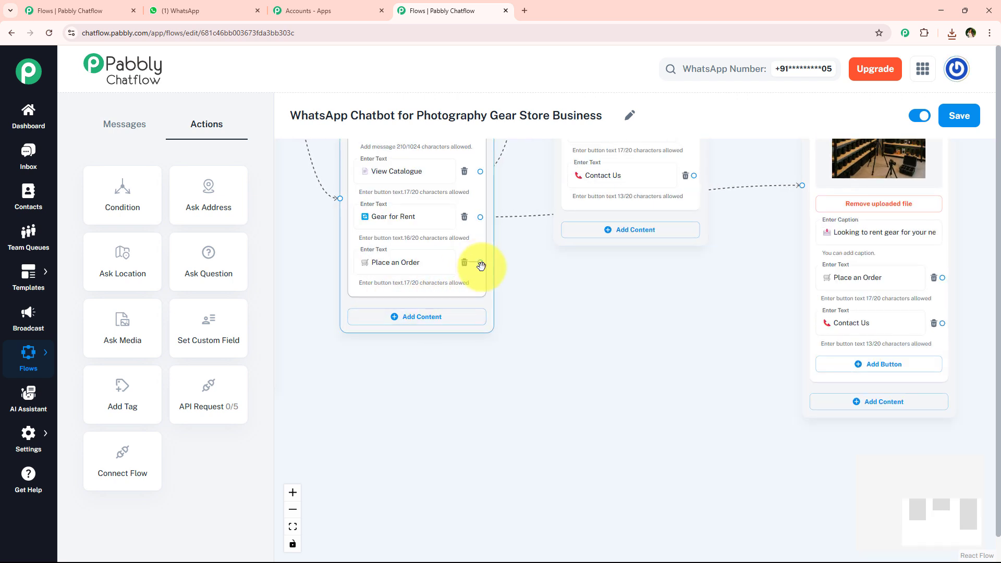
left_click_drag(480, 263, 570, 386)
left_click(592, 415)
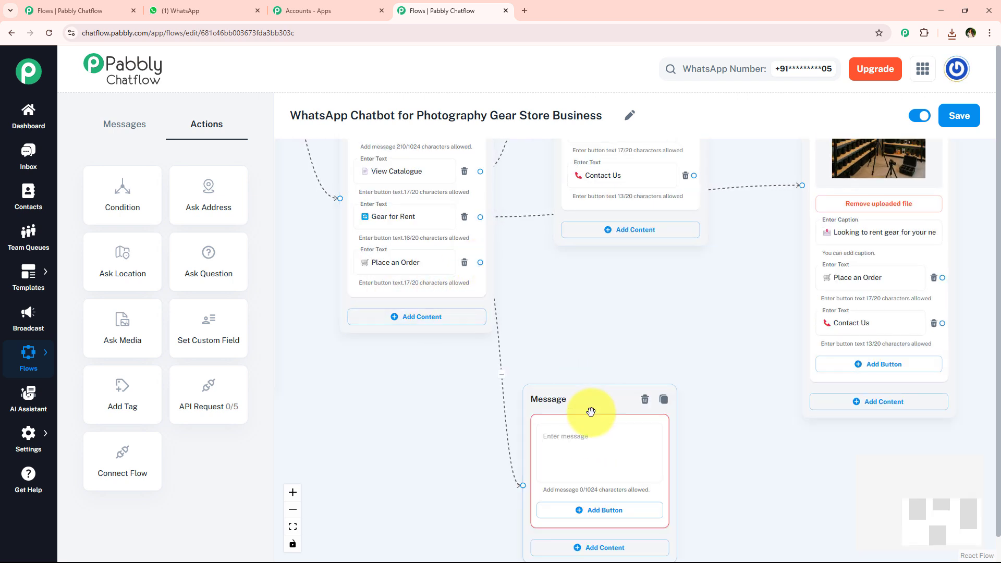
Copy the "Ready to make a purchase or reserve gear?" reply from the WhatsApp chat into the new order message
left_click(238, 7)
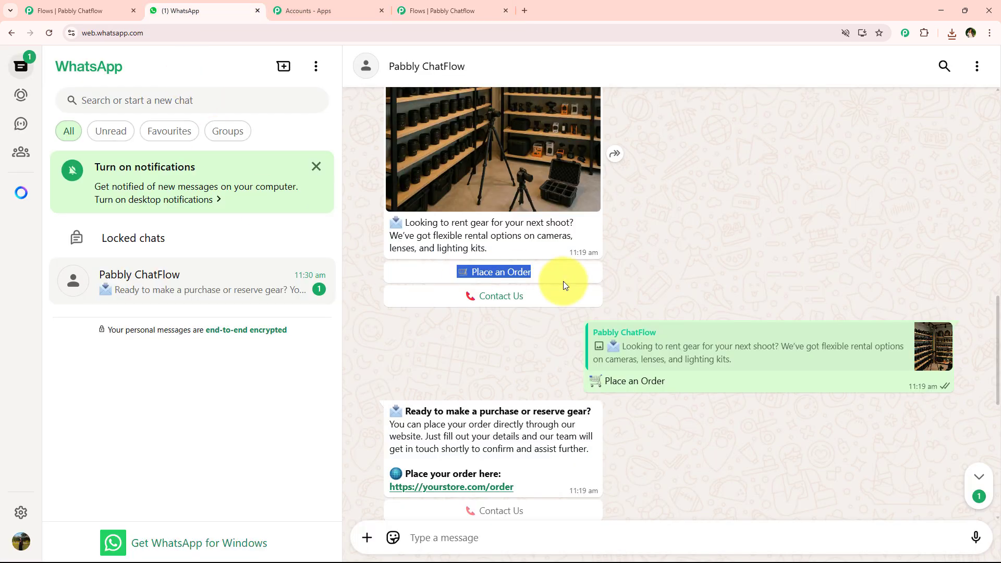
scroll(542, 392, "down", 2)
left_click_drag(540, 361, 384, 299)
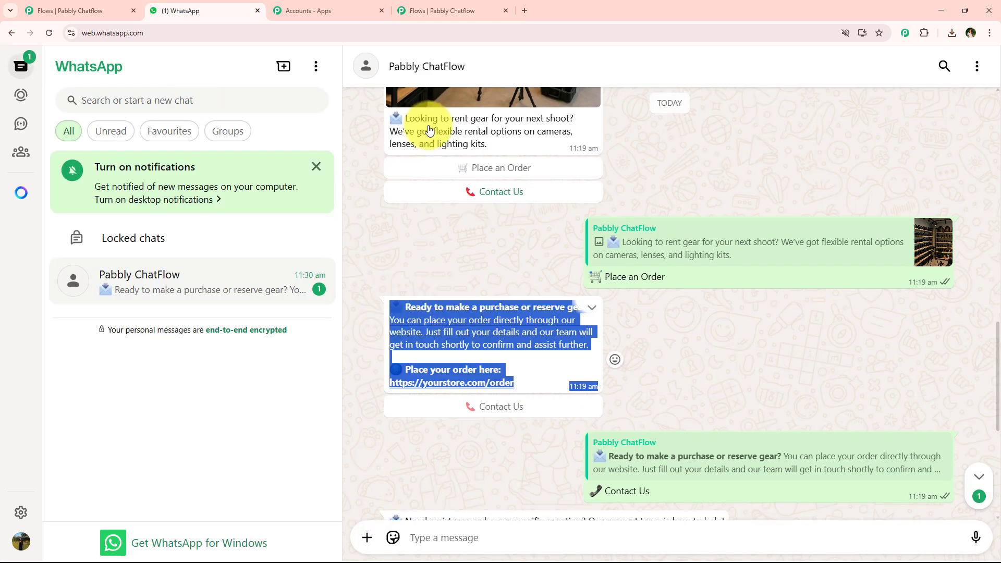
left_click(443, 10)
left_click(634, 401)
key("ctrl+v")
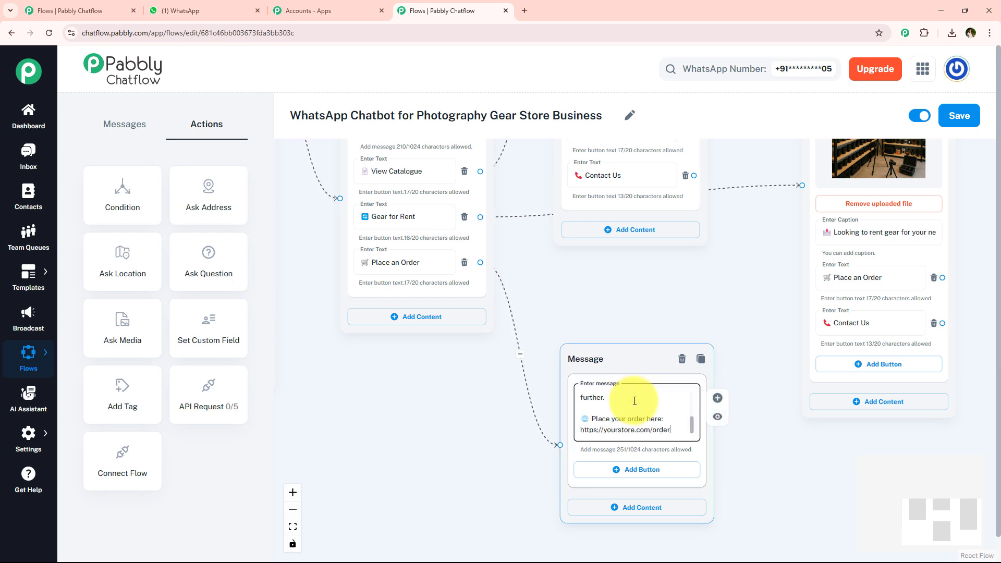
Add a button labelled "📞 Contact Us" to the order message, copying the text from the rental message
left_click(630, 470)
left_click(862, 323)
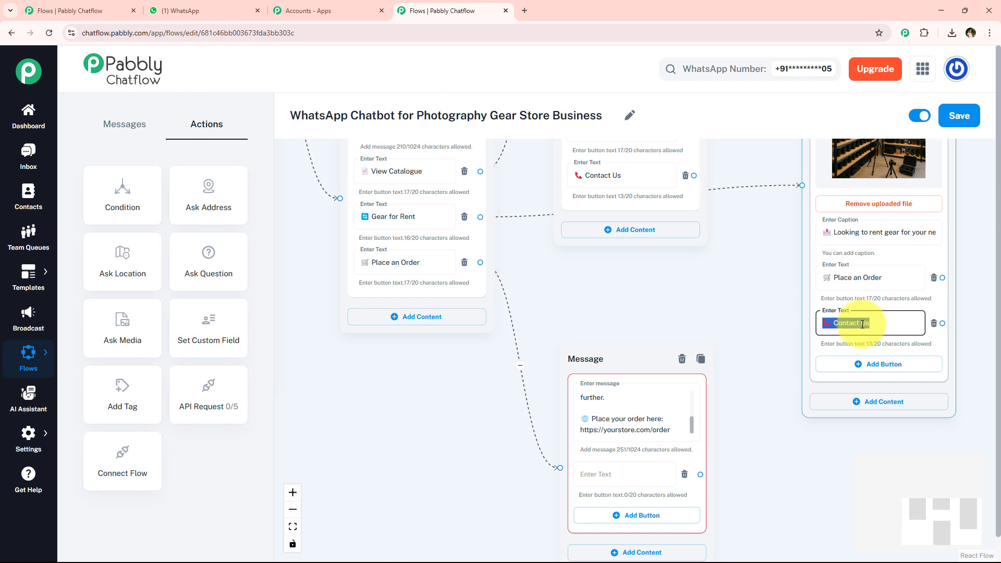
left_click(630, 486)
left_click(632, 475)
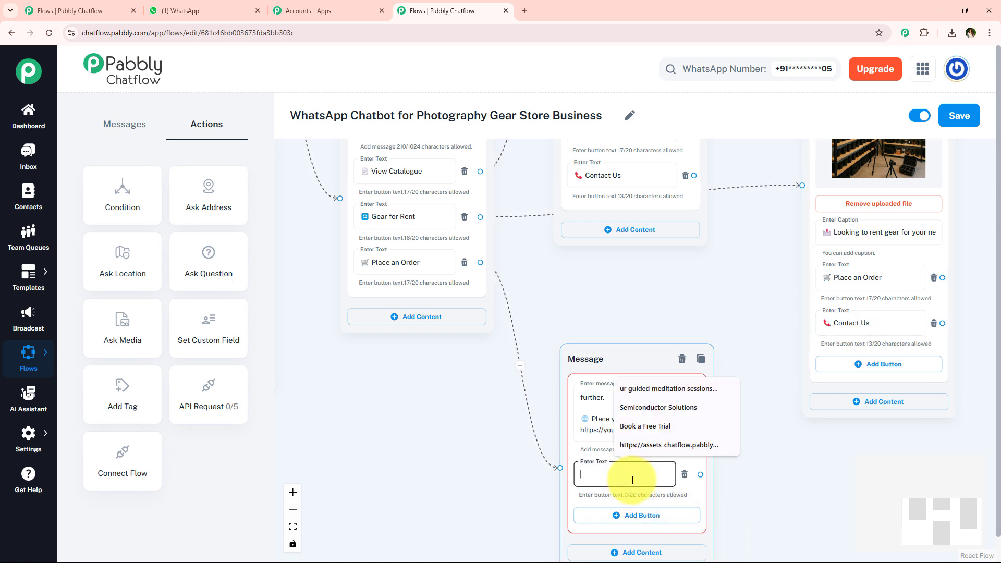
type("📞 Contact Us")
Connect the Place an Order buttons of the catalogue and rental messages to the order message
left_click(667, 290)
scroll(668, 291, "down", 3)
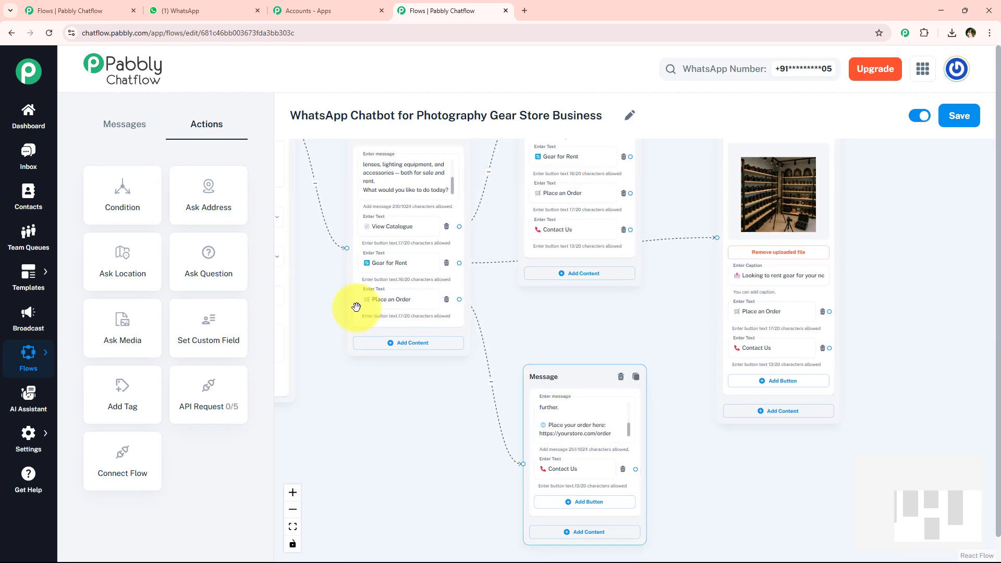
left_click(401, 305)
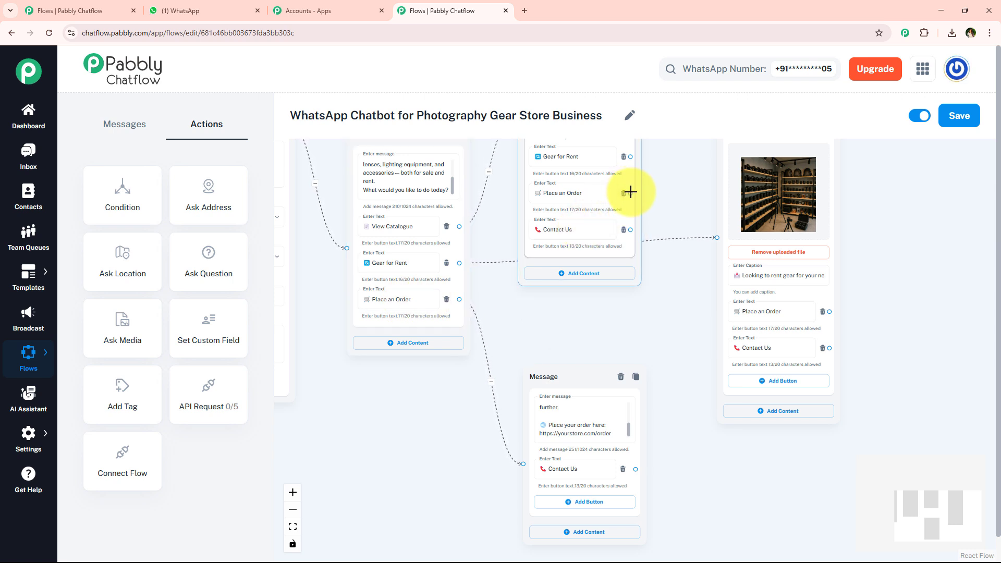
left_click_drag(630, 192, 524, 463)
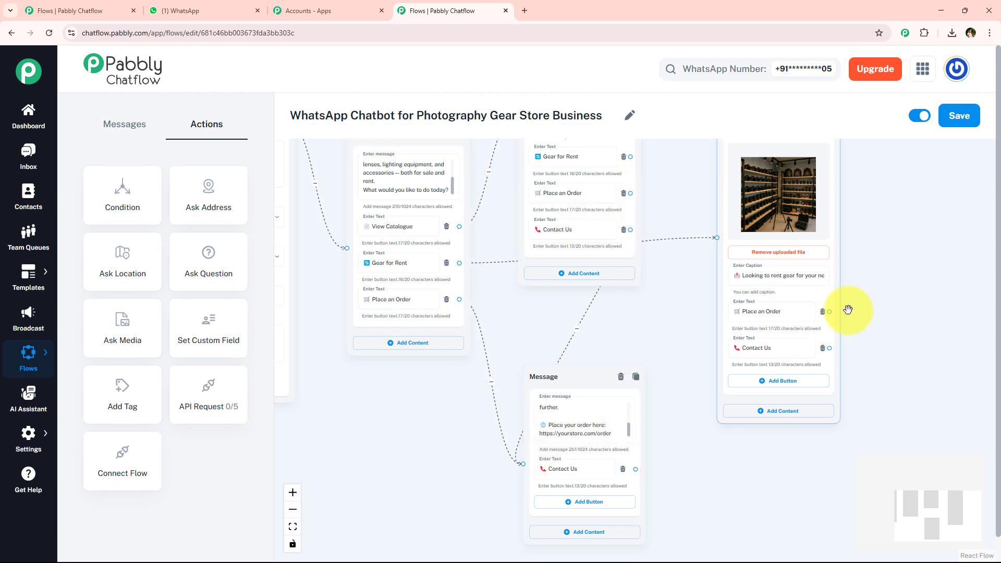
left_click_drag(829, 311, 526, 461)
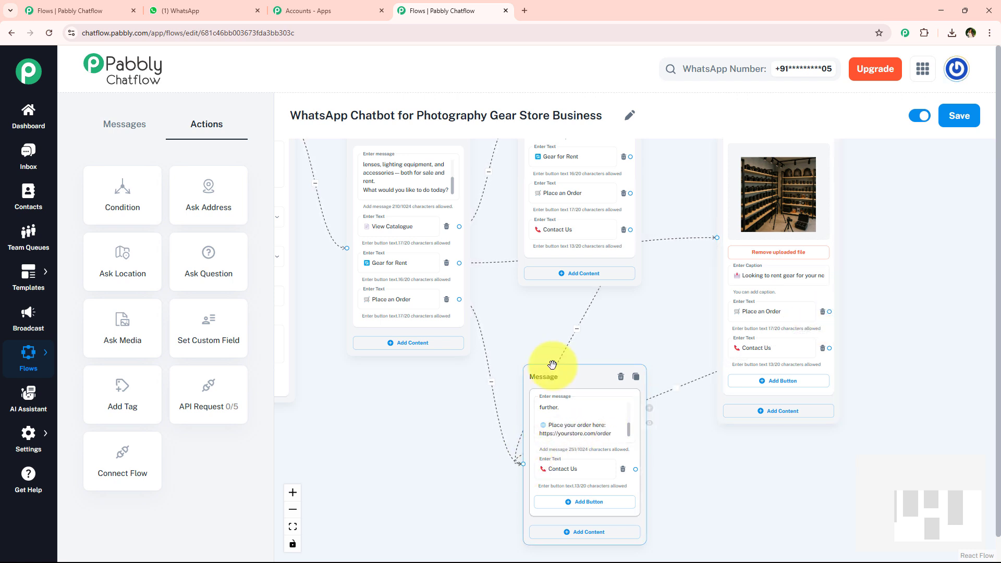
mouse_move(568, 382)
left_mouse_down()
mouse_move(608, 384)
mouse_move(569, 388)
left_mouse_up()
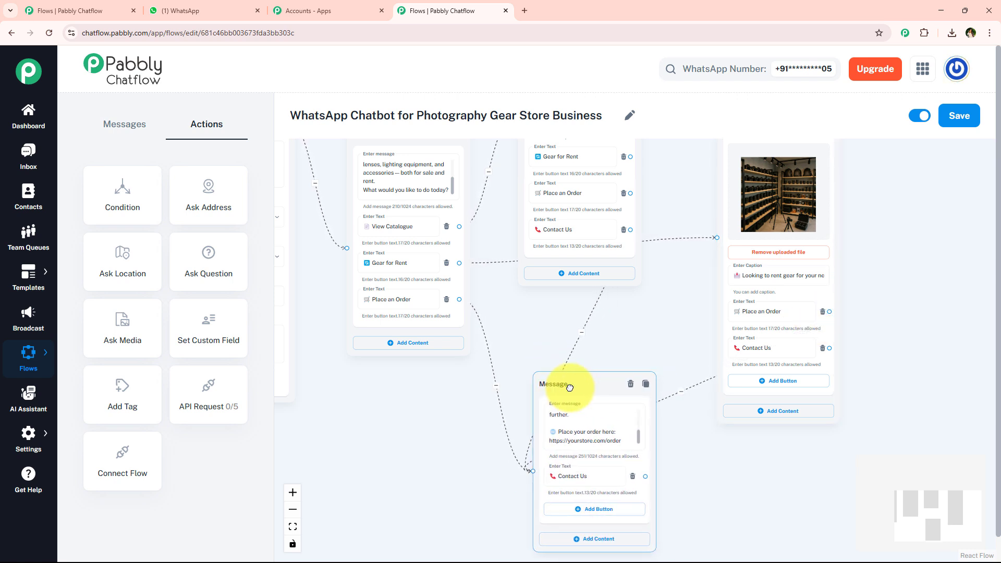
Connect the catalogue message's Gear for Rent button to the rental image message
left_click(768, 352)
scroll(807, 497, "up", 1)
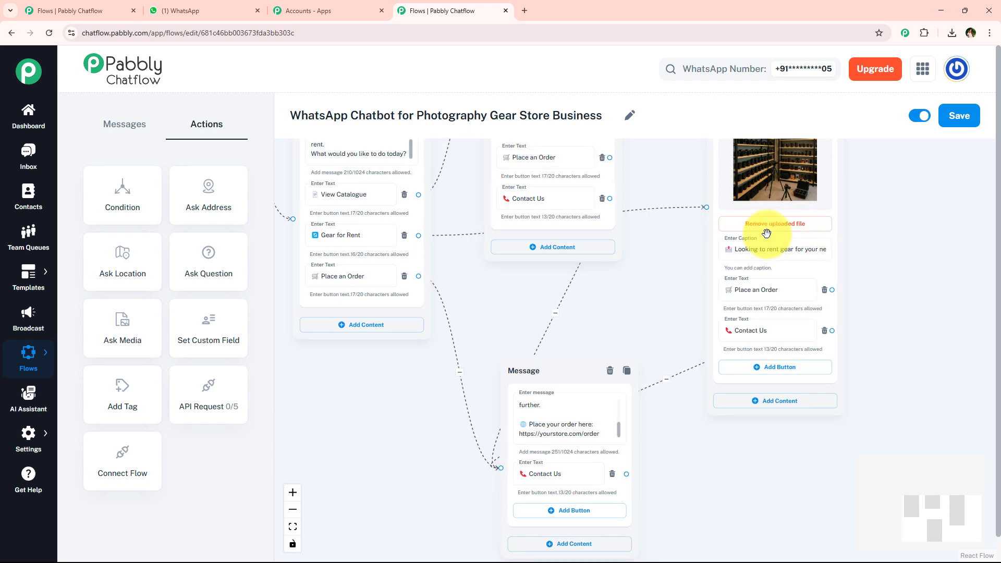
scroll(574, 393, "down", 3)
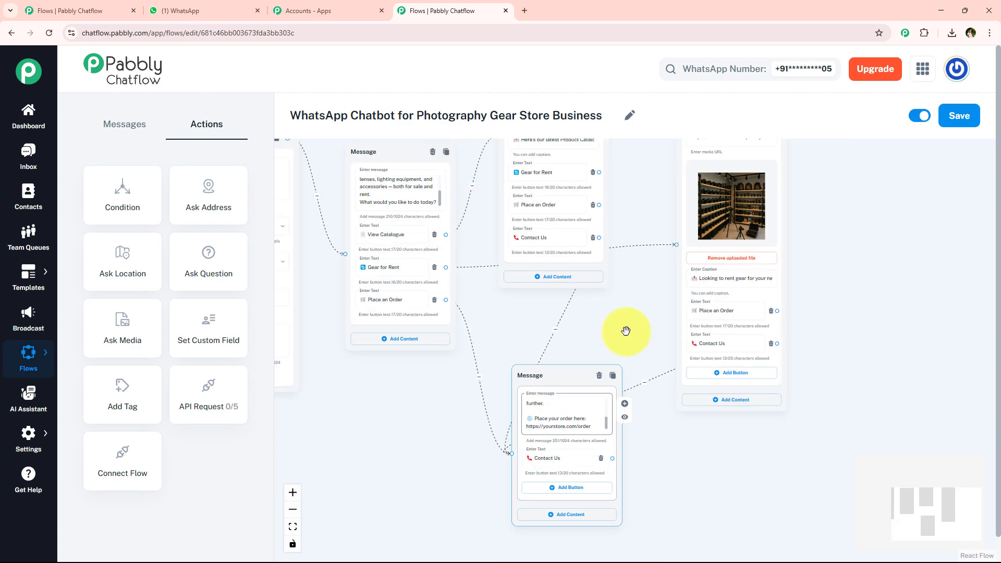
left_click_drag(625, 363, 614, 403)
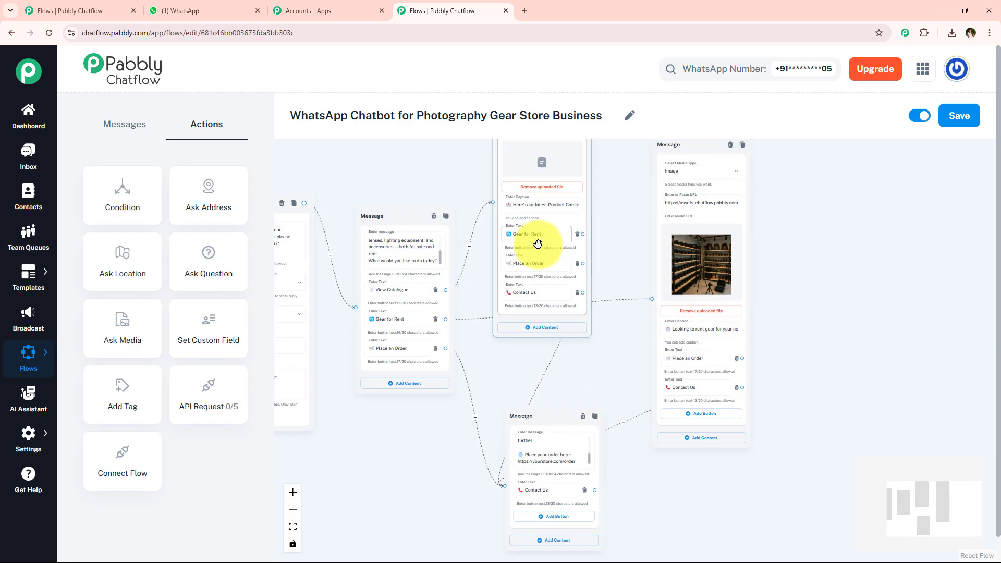
left_click_drag(582, 234, 655, 300)
scroll(521, 277, "up", 3)
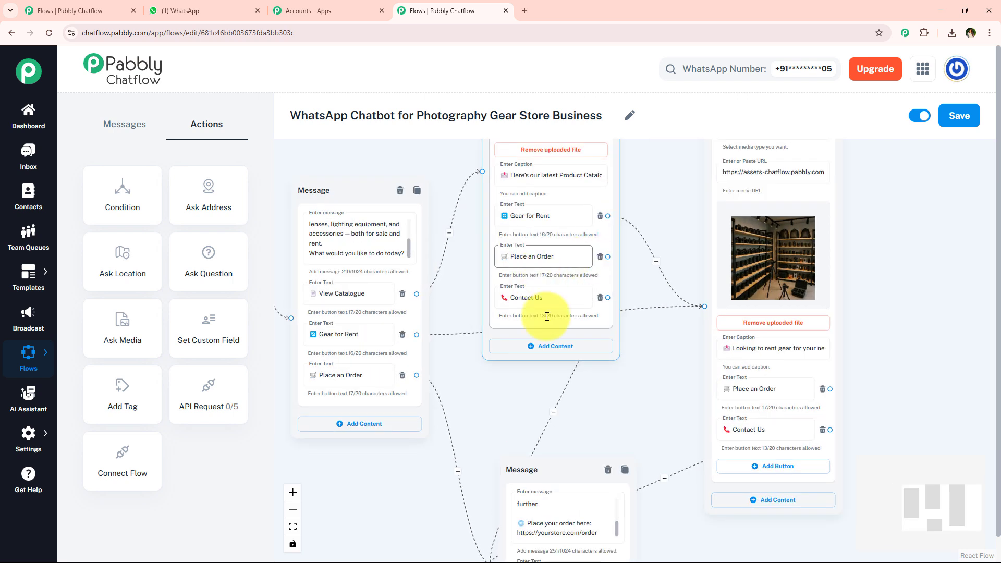
Connect a new text message to the catalogue message's Contact Us button, placing it beyond the rental message
left_click_drag(603, 364, 530, 326)
left_click_drag(503, 211, 800, 328)
left_click(812, 354)
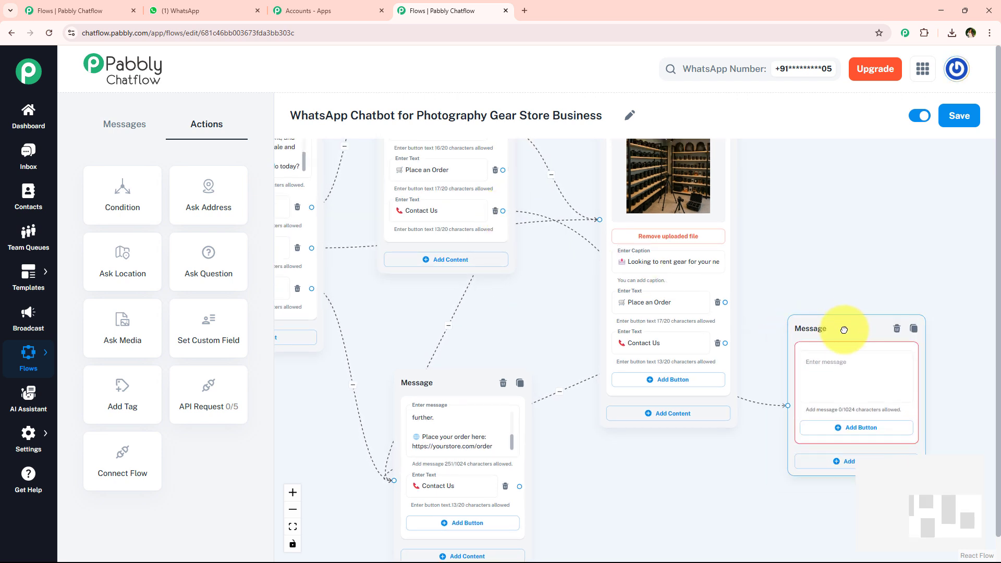
Copy the "Need assistance or have a specific question?" support reply from the WhatsApp chat and return to the flow
left_click(227, 5)
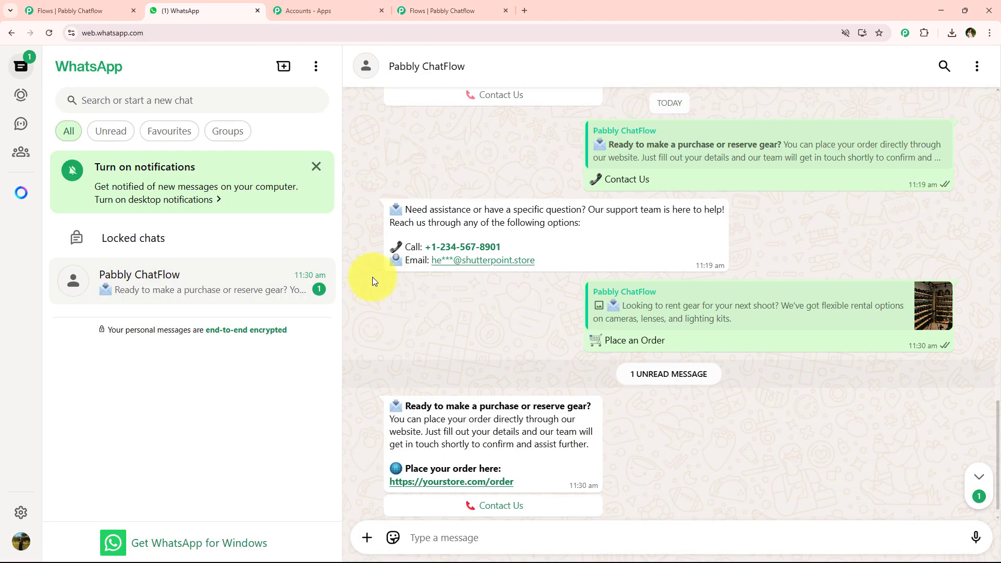
left_click_drag(389, 204, 569, 269)
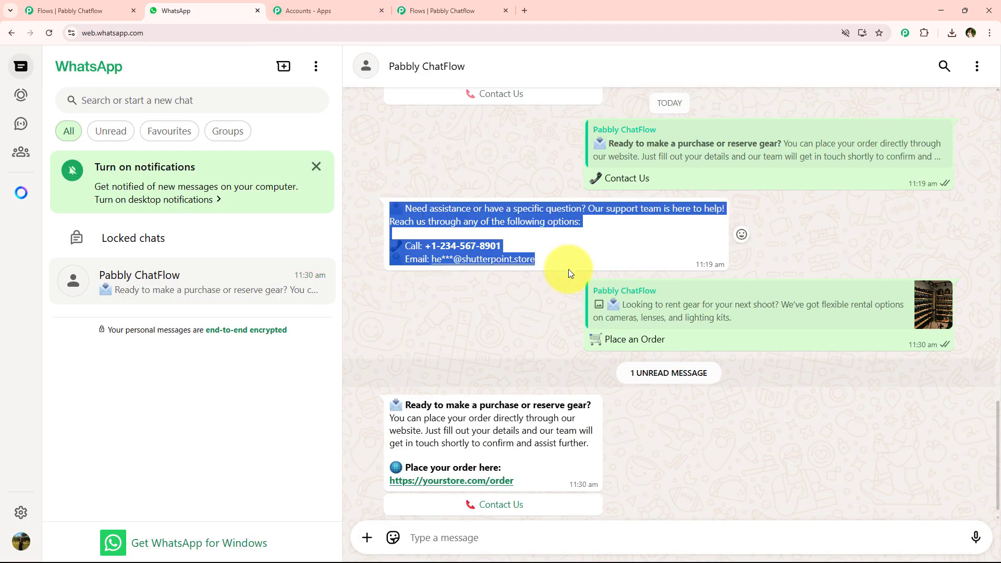
left_click(442, 11)
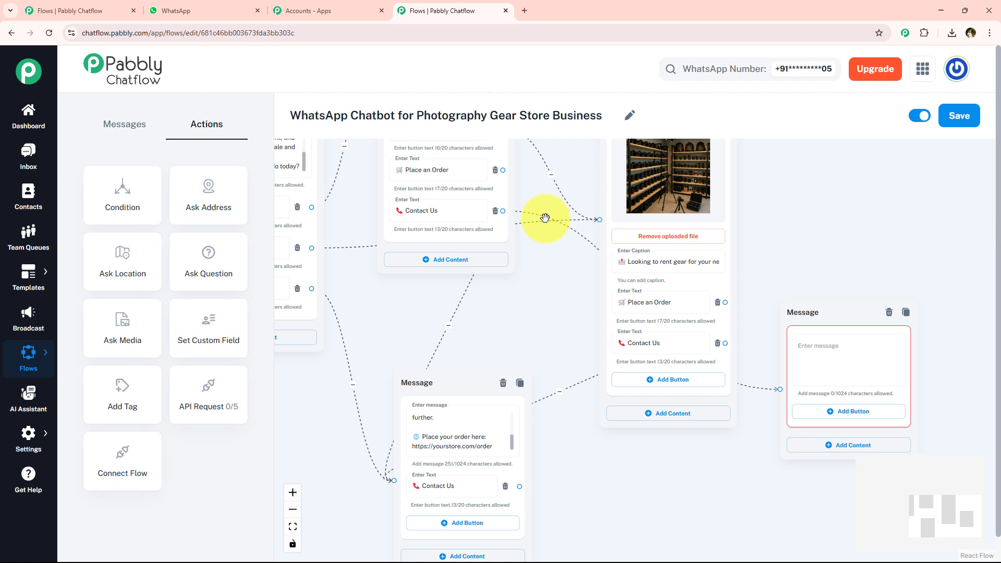
Paste the copied "Need assistance or have a specific question?" support reply into the new text message beyond the rental message
left_click(860, 360)
key("ctrl+v")
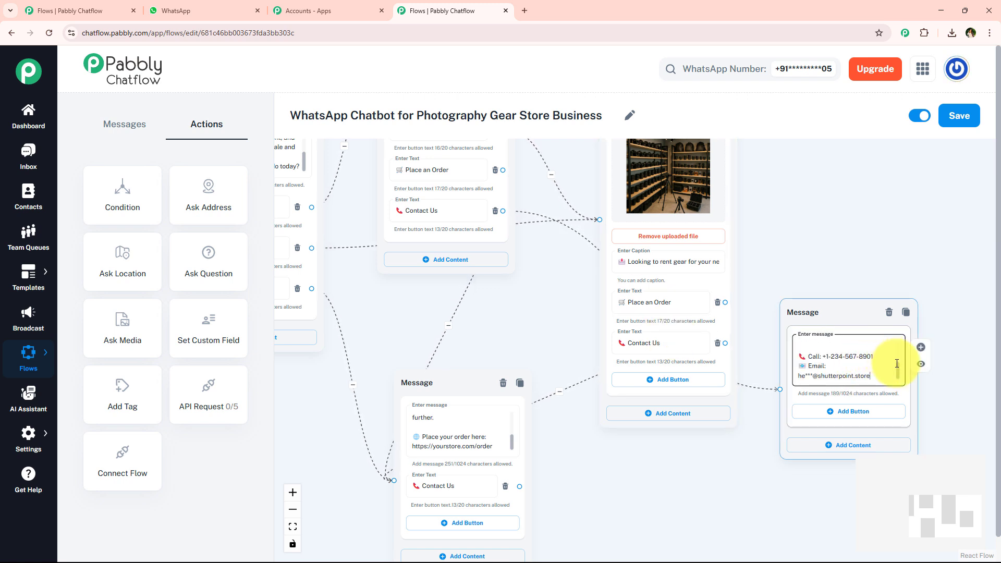
scroll(898, 360, "up", 3)
Connect the Contact Us buttons of the rental and order messages to the support message
left_click(716, 367)
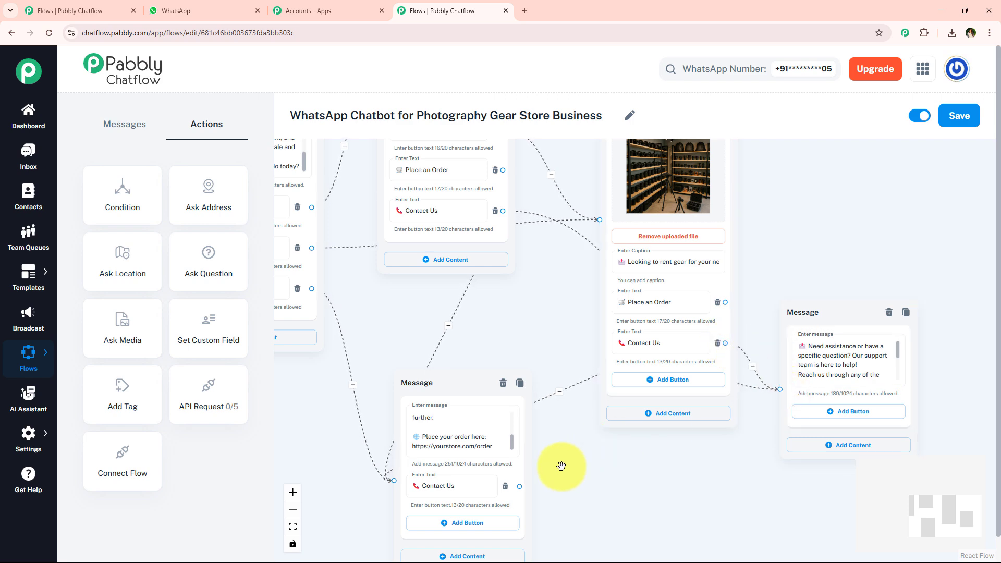
left_click_drag(520, 484, 776, 395)
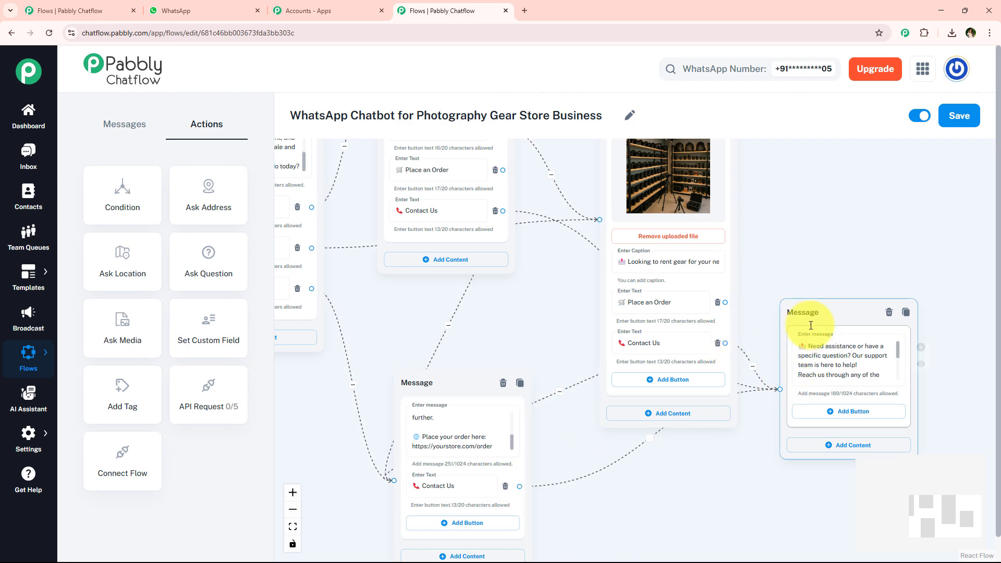
Save the completed photography gear store flow, look over its nodes and dismiss the notification
scroll(776, 335, "down", 5)
left_click_drag(576, 320, 599, 369)
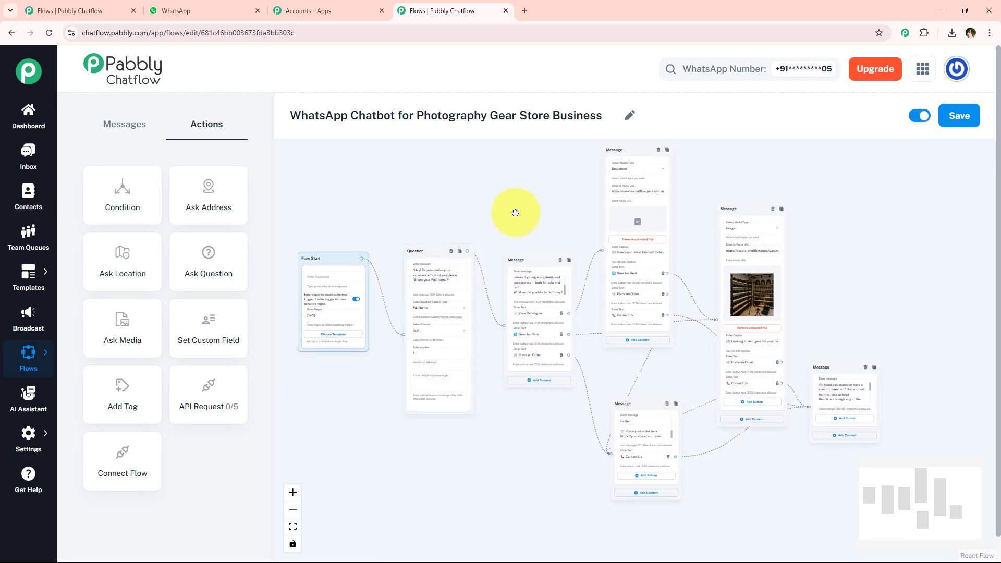
left_click_drag(515, 212, 539, 228)
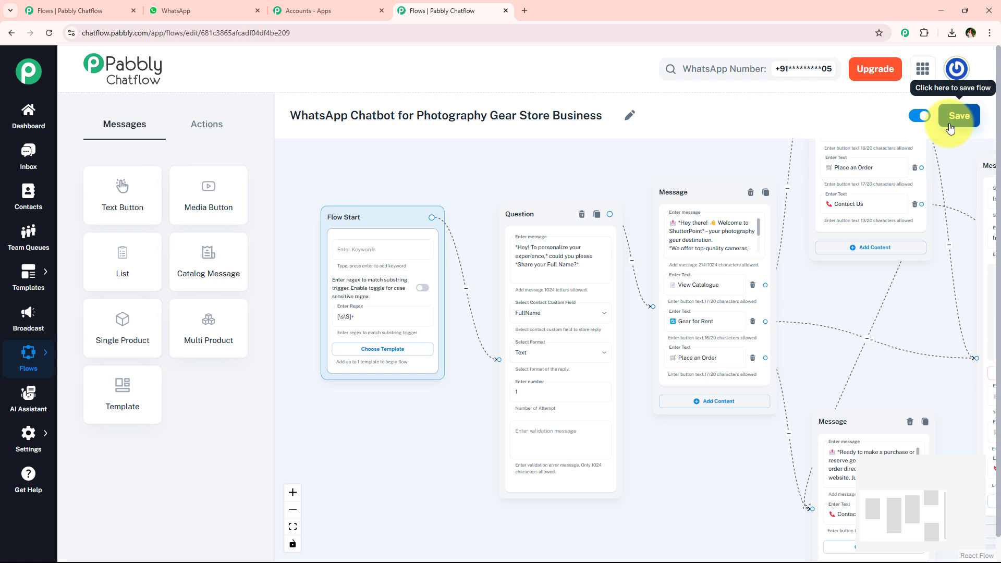
left_click(950, 128)
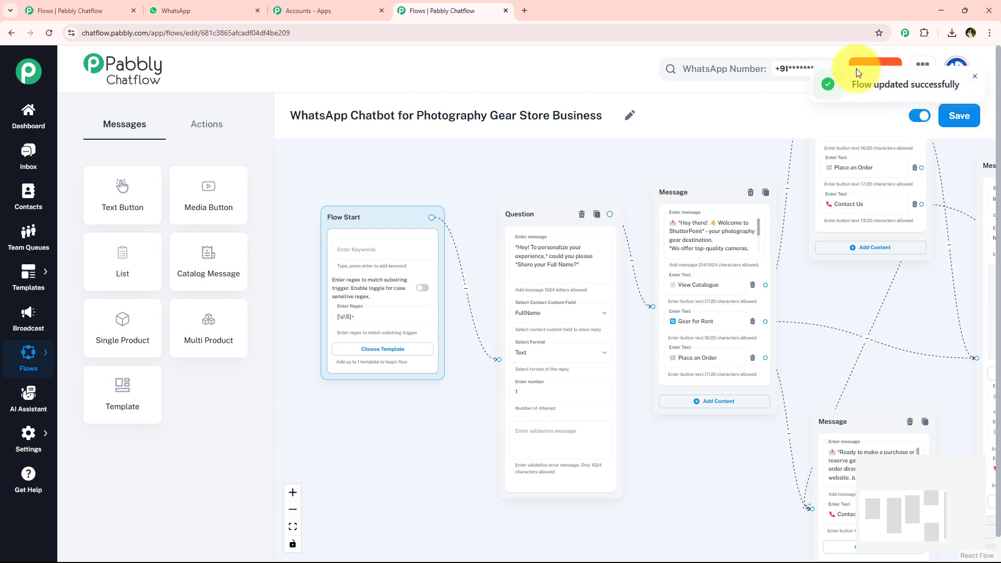
left_click_drag(850, 79, 975, 78)
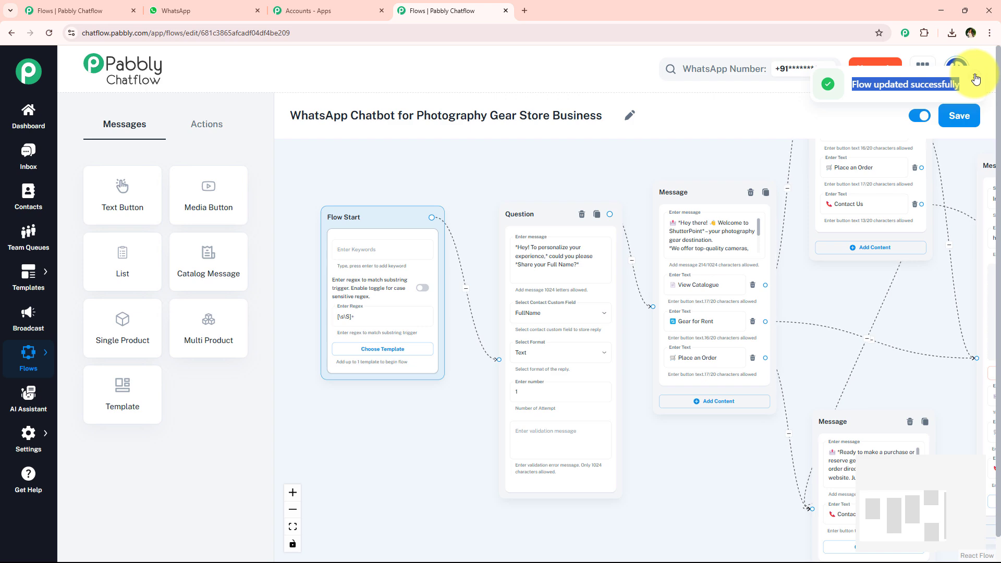
left_click_drag(882, 337, 696, 364)
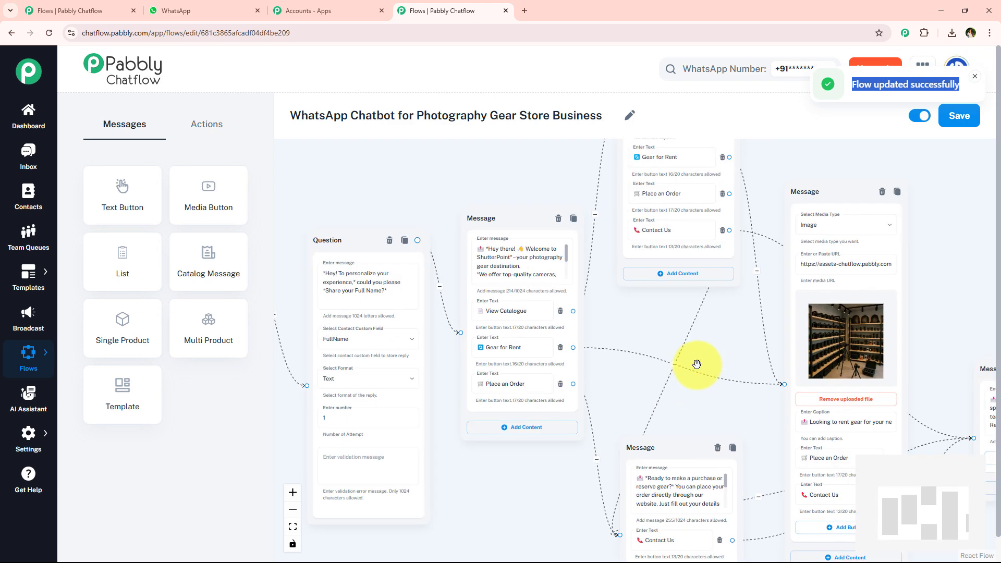
scroll(696, 364, "down", 2)
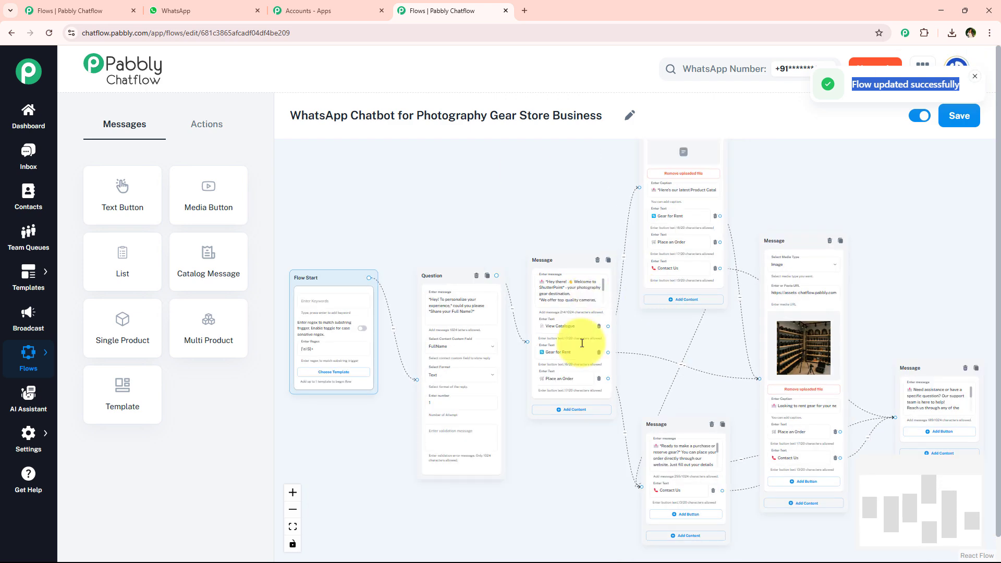
left_click(974, 81)
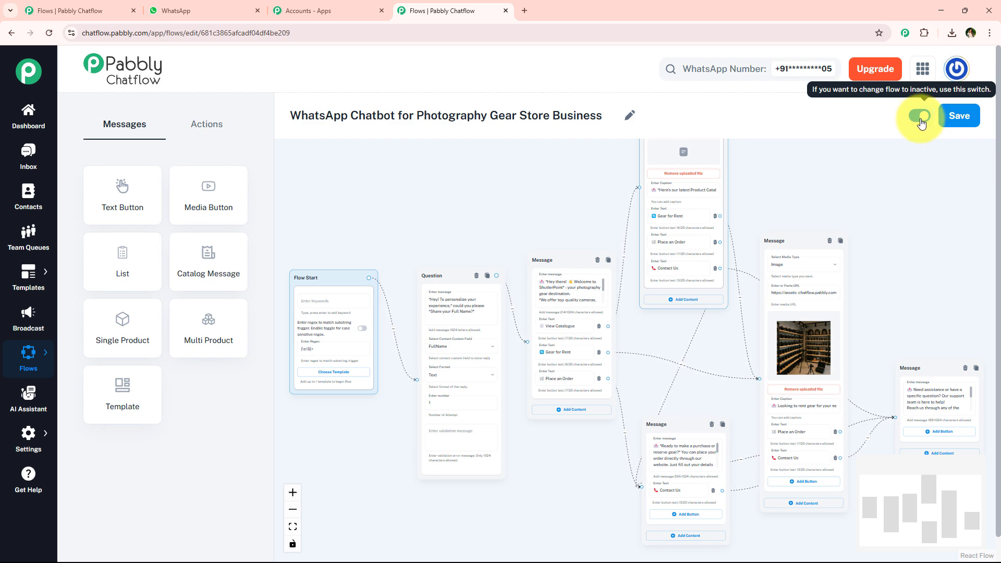
Switch to WhatsApp and clear the whole Pabbly ChatFlow chat
left_click(177, 10)
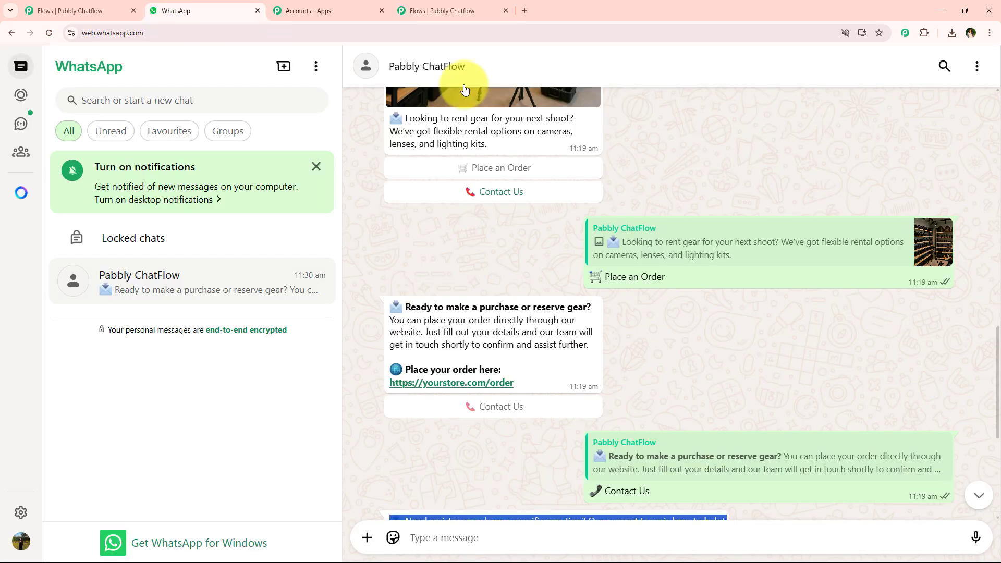
scroll(522, 287, "down", 1)
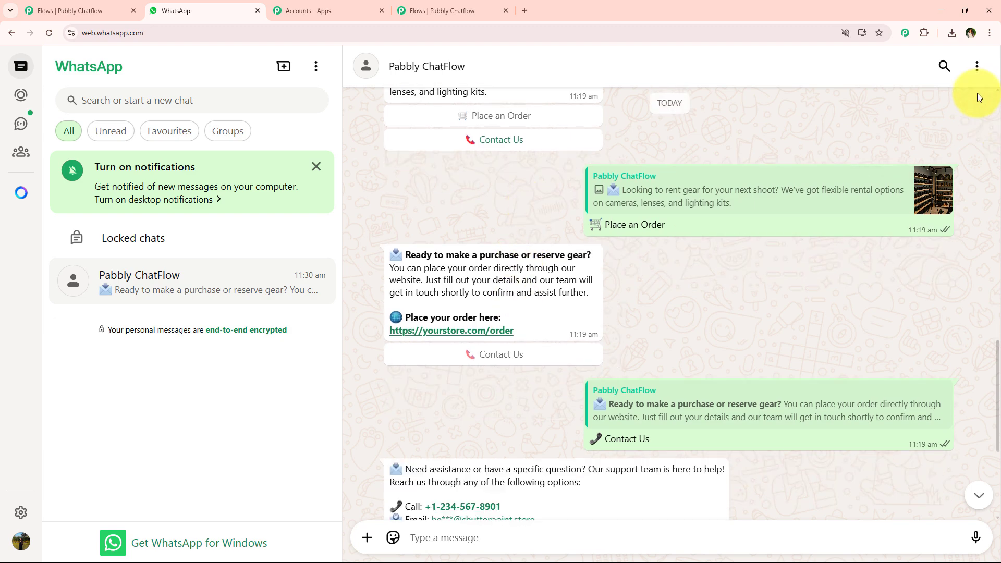
left_click(977, 67)
left_click(936, 315)
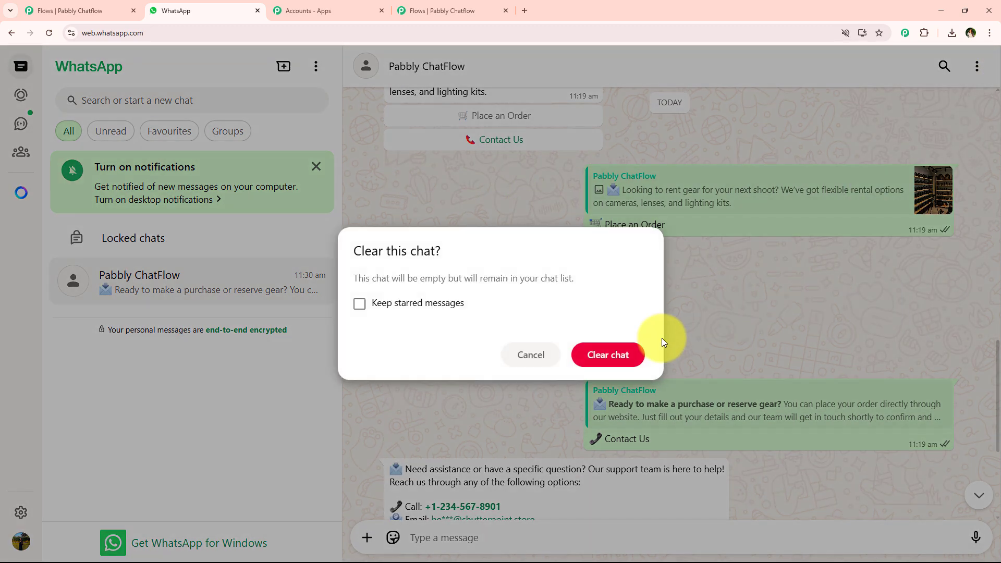
left_click(639, 356)
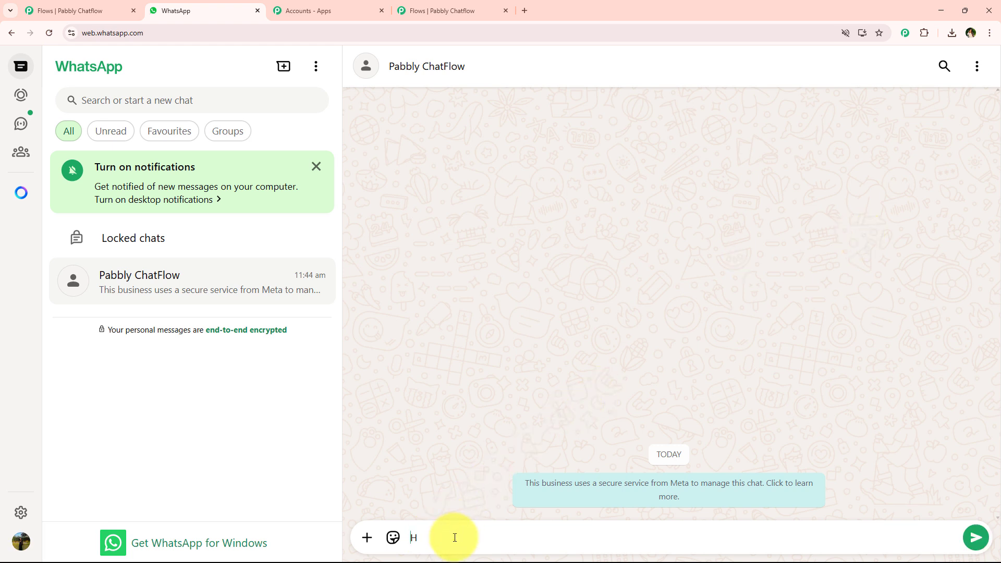
Test the chatbot by sending "Hey", answering with the customer's full name and choosing Gear for Rent in the welcome message
key("Return")
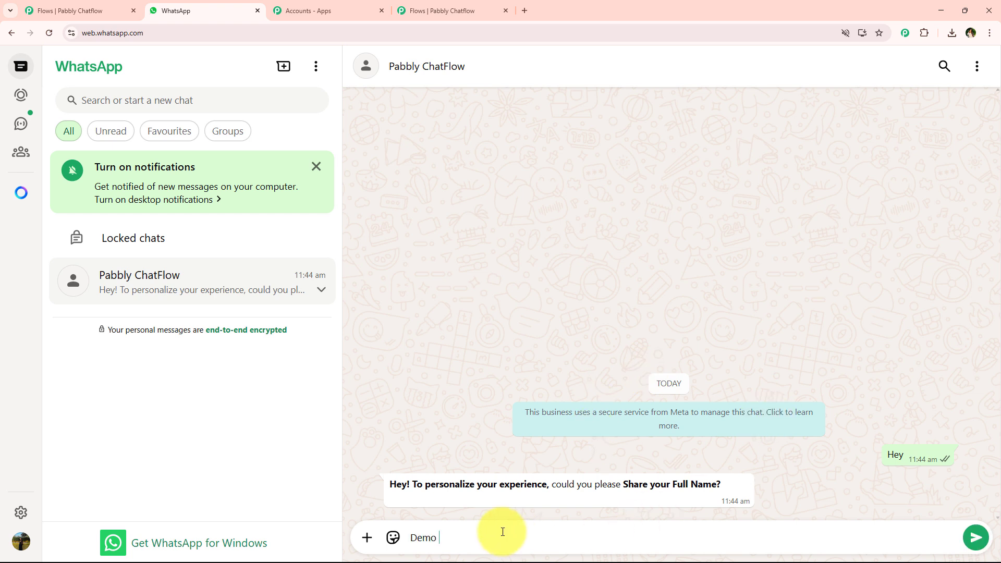
key("Return")
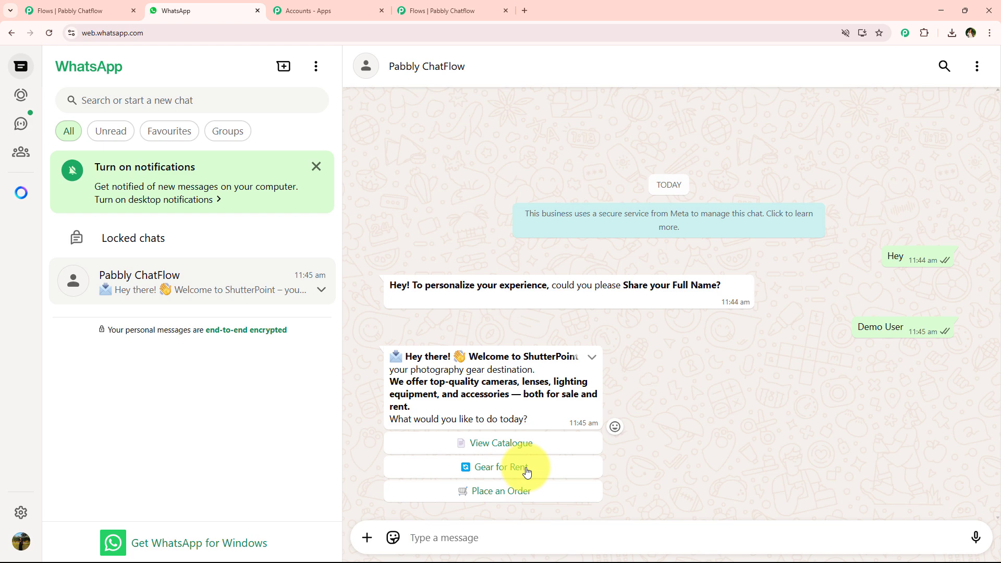
left_click(526, 468)
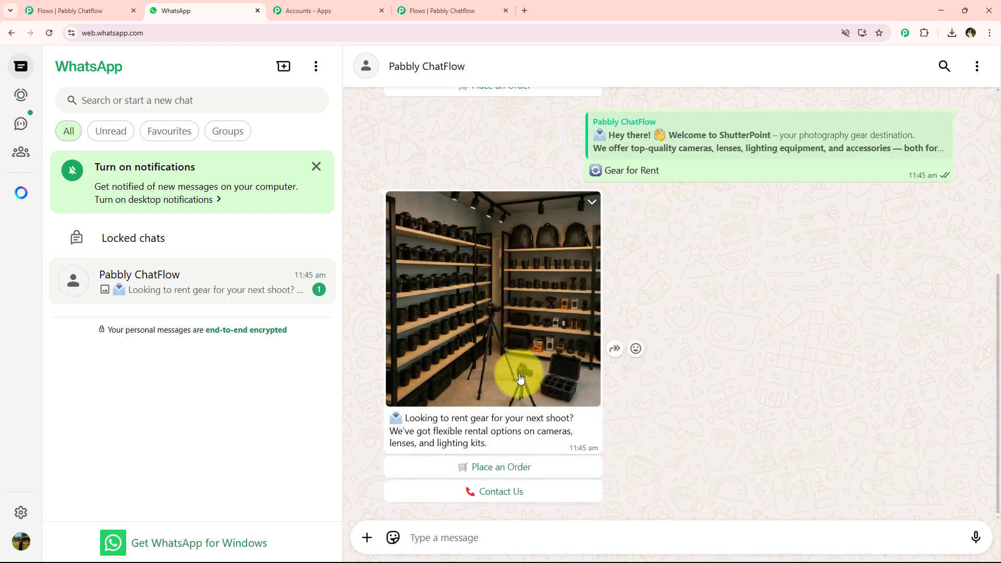
scroll(558, 360, "up", 5)
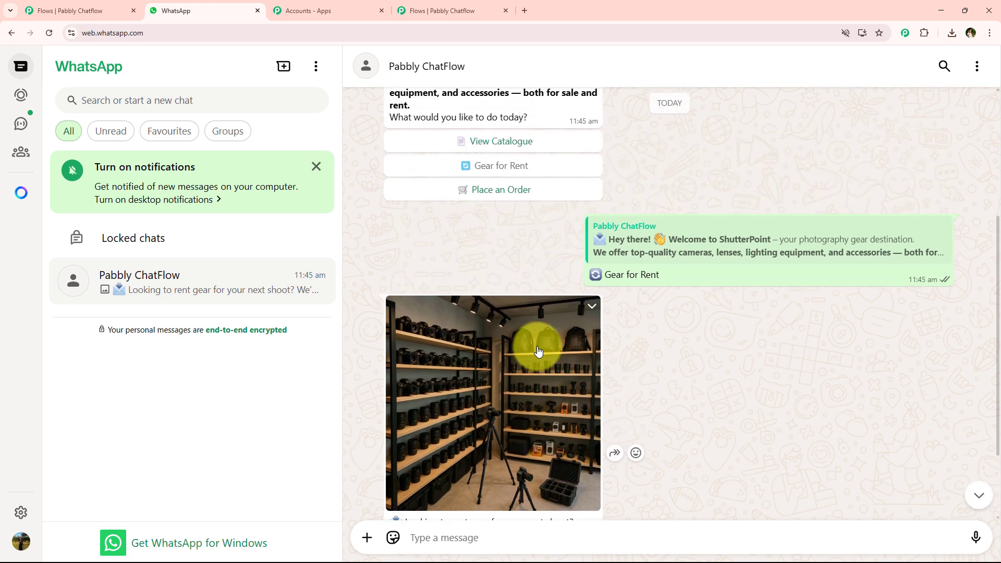
Switch to Pabbly Chatflow, open the inbox in a separate tab and review the test conversation's messages
left_click(495, 9)
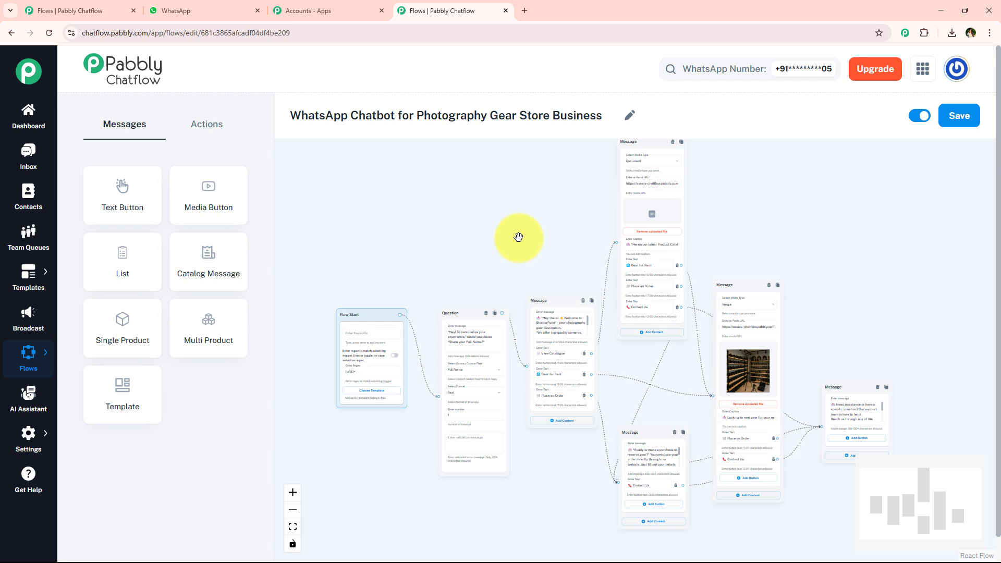
middle_click(48, 159)
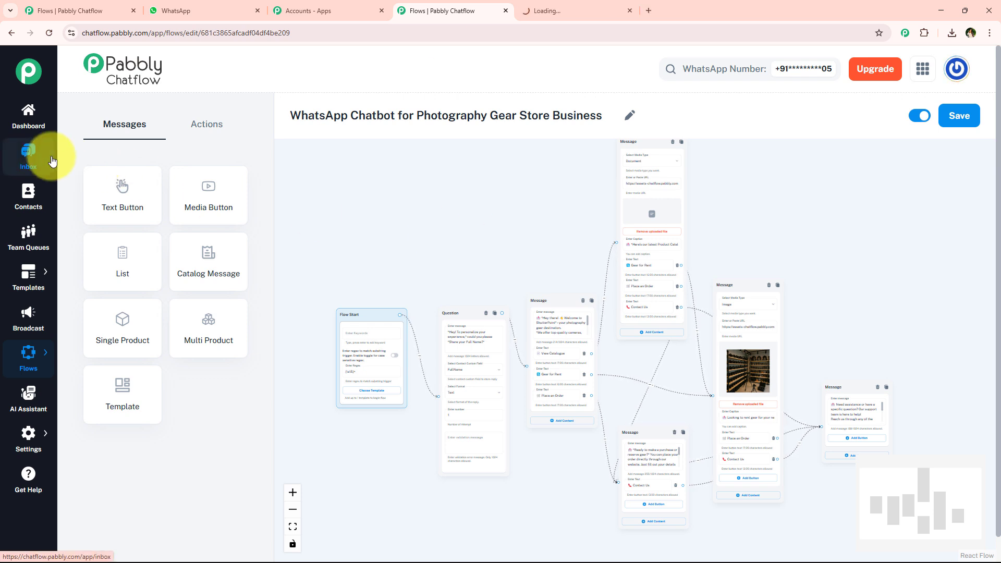
left_click(600, 10)
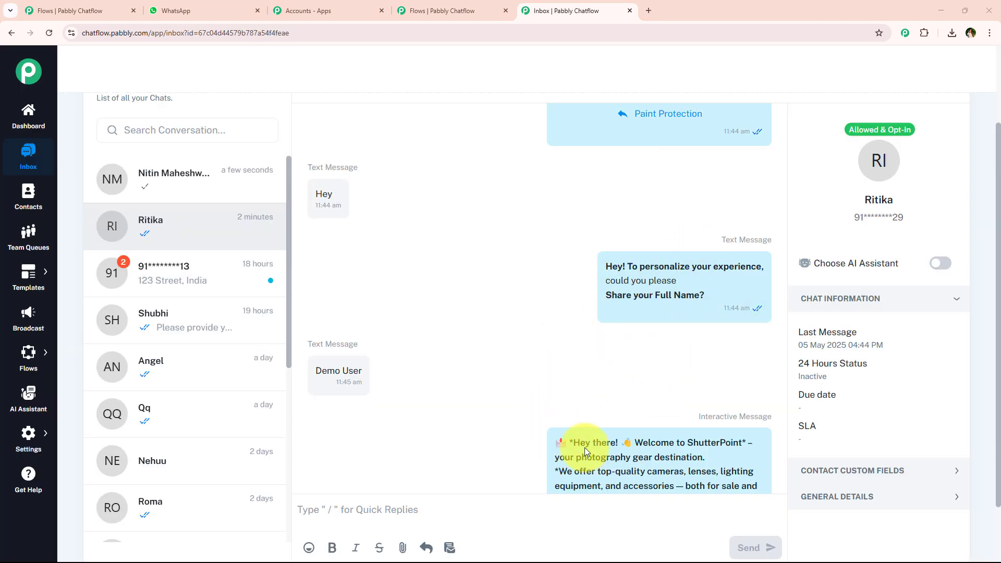
scroll(464, 365, "down", 5)
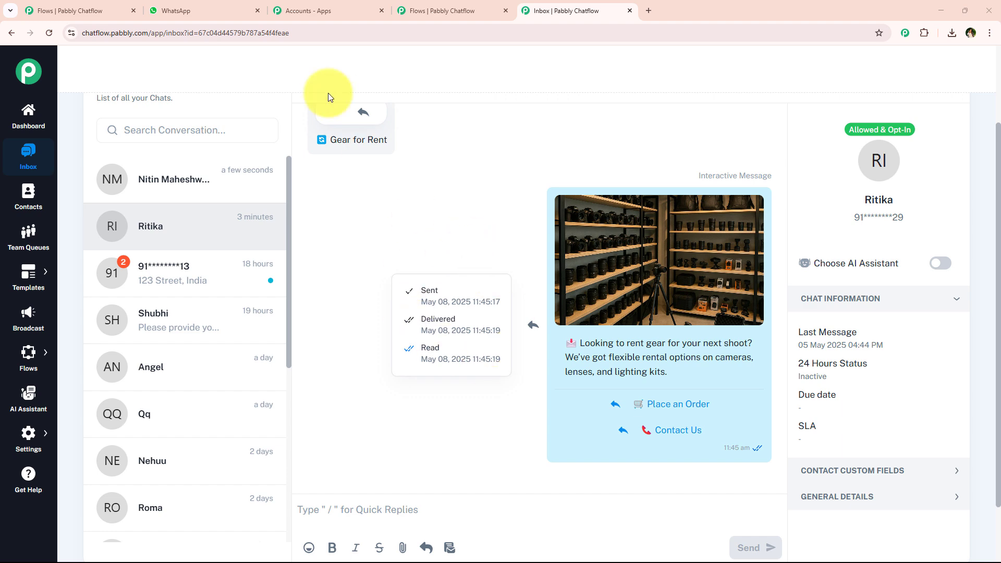
Compare the WhatsApp chat with the inbox, check FullName in the contact custom fields, and return to the flow
left_click(205, 6)
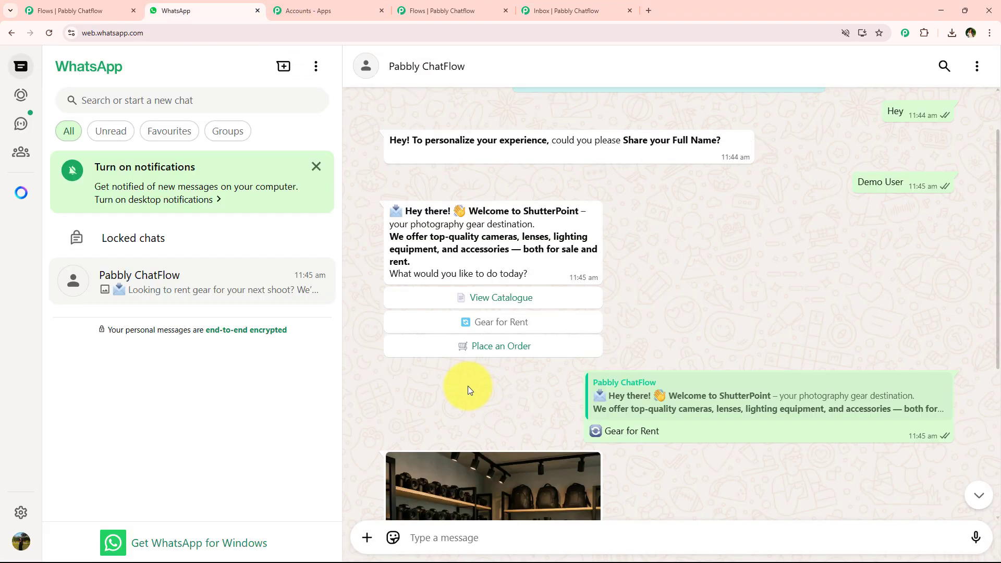
left_click(561, 8)
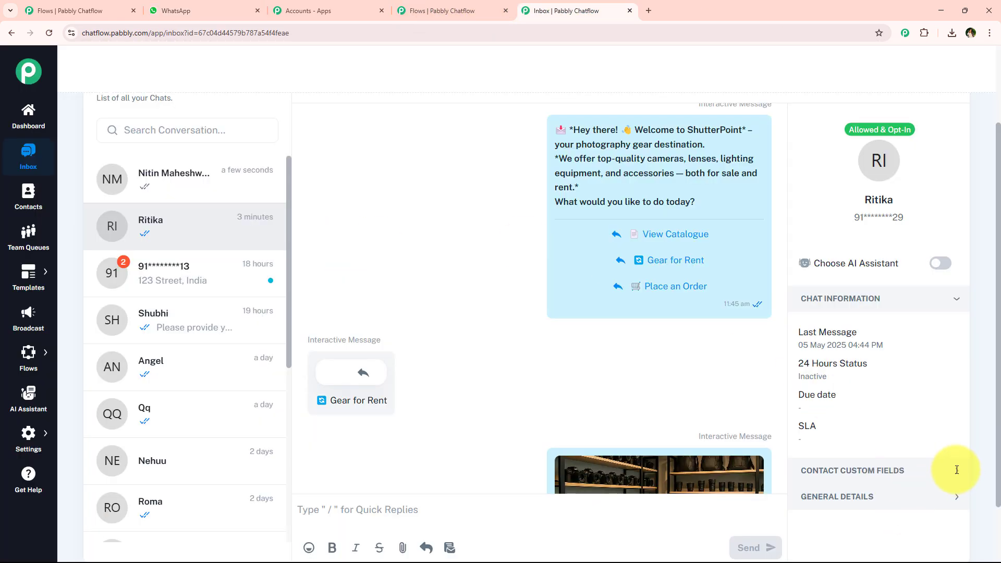
scroll(896, 456, "down", 2)
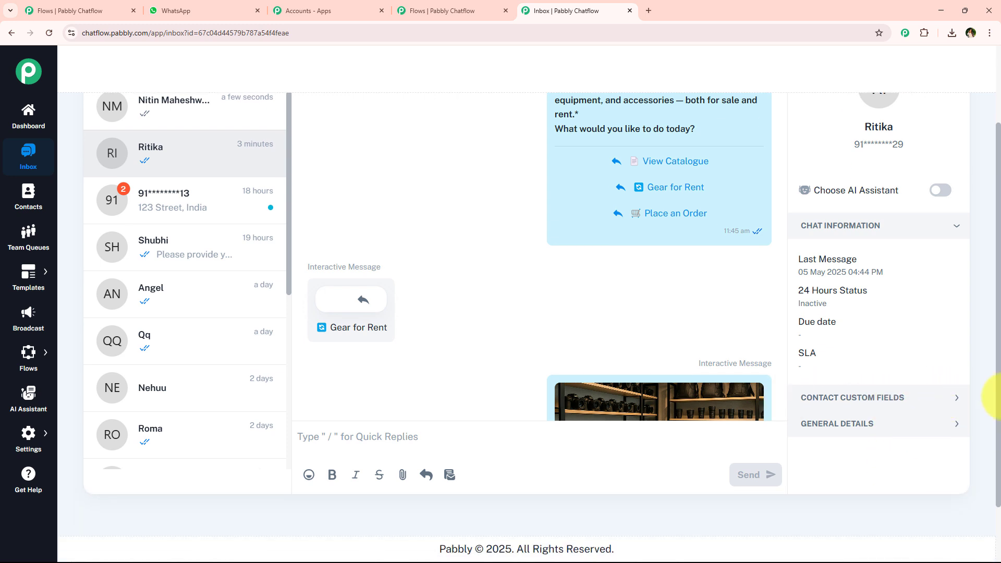
left_click(865, 401)
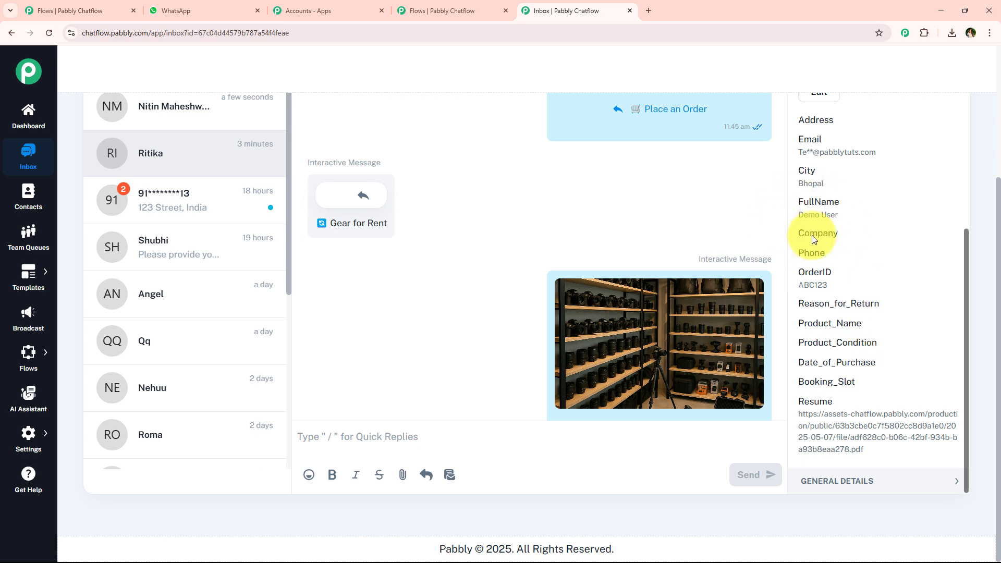
left_click(436, 10)
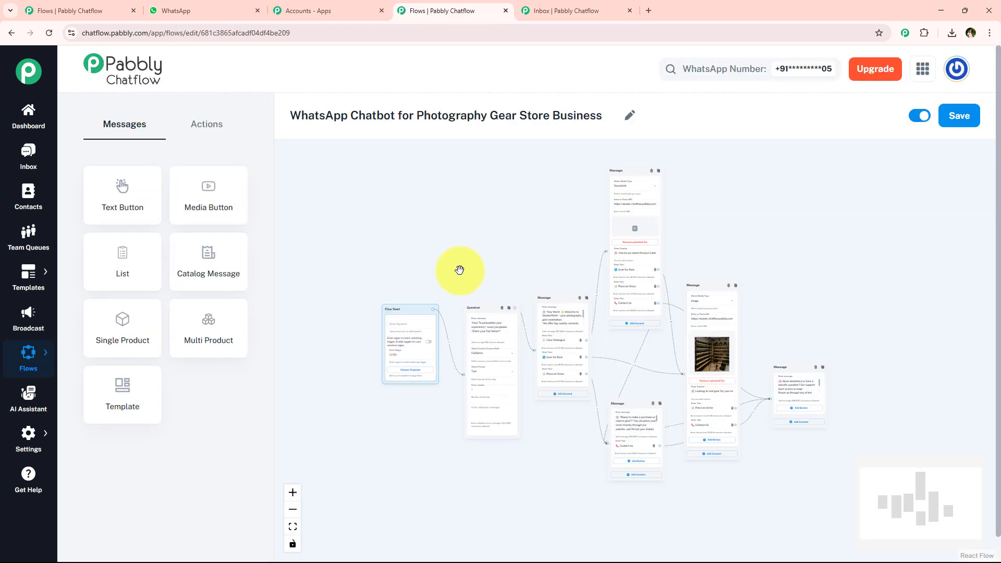